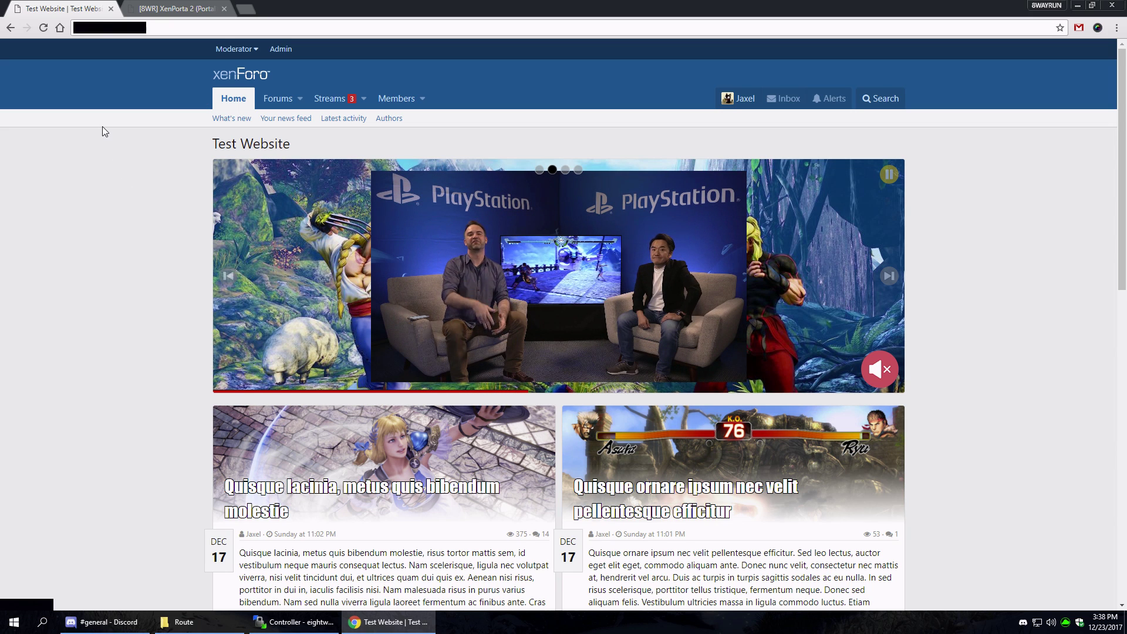
# Step: Scroll up and down through the portal home page to review it
pyautogui.scroll(-1, 102, 132)
pyautogui.scroll(1, 102, 132)
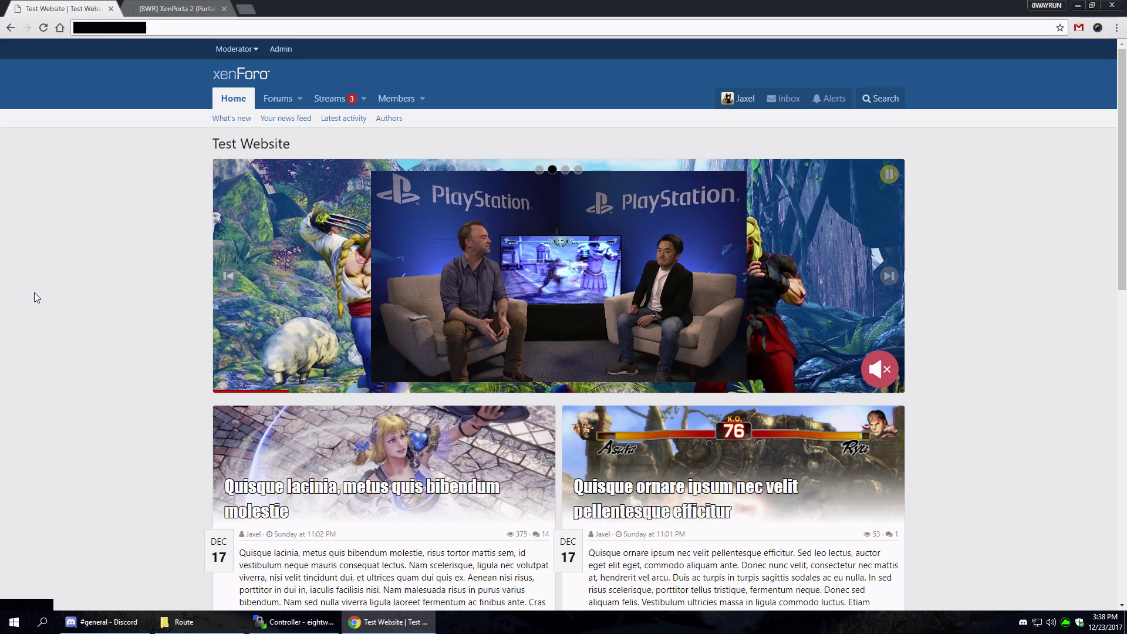
pyautogui.scroll(-8, 35, 290)
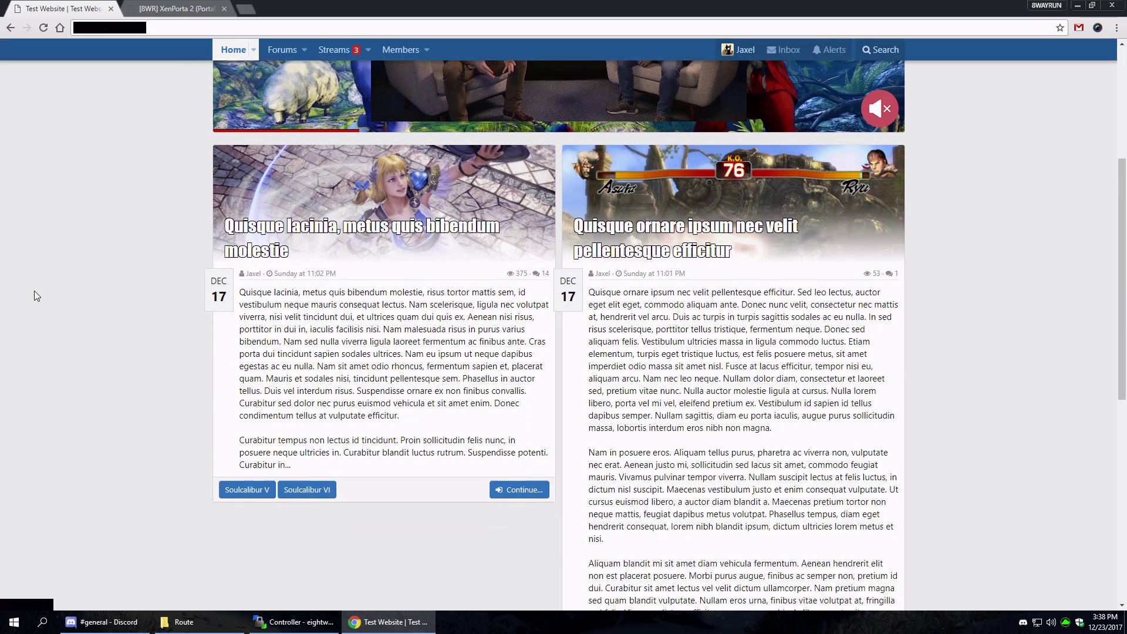
pyautogui.scroll(-12, 33, 290)
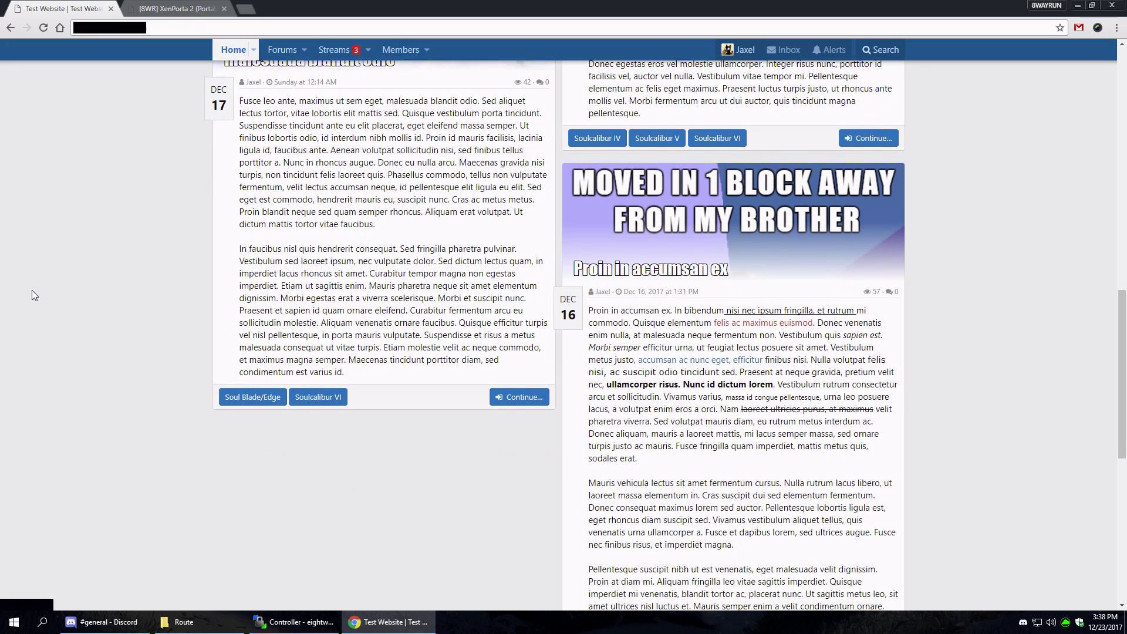
pyautogui.scroll(-3, 31, 290)
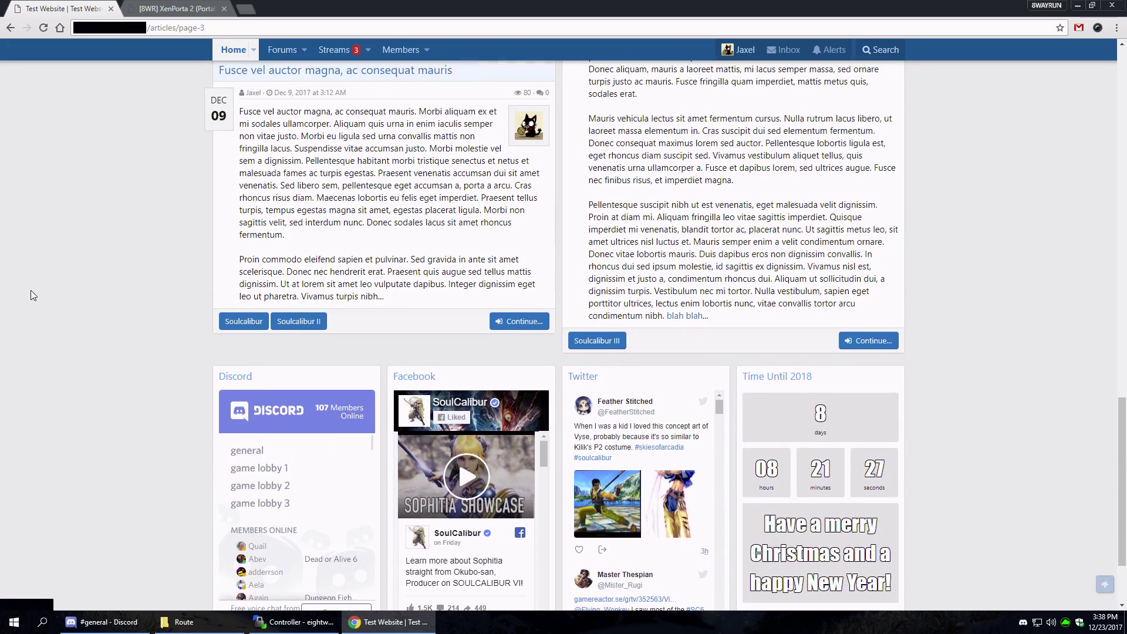
pyautogui.scroll(10, 132, 316)
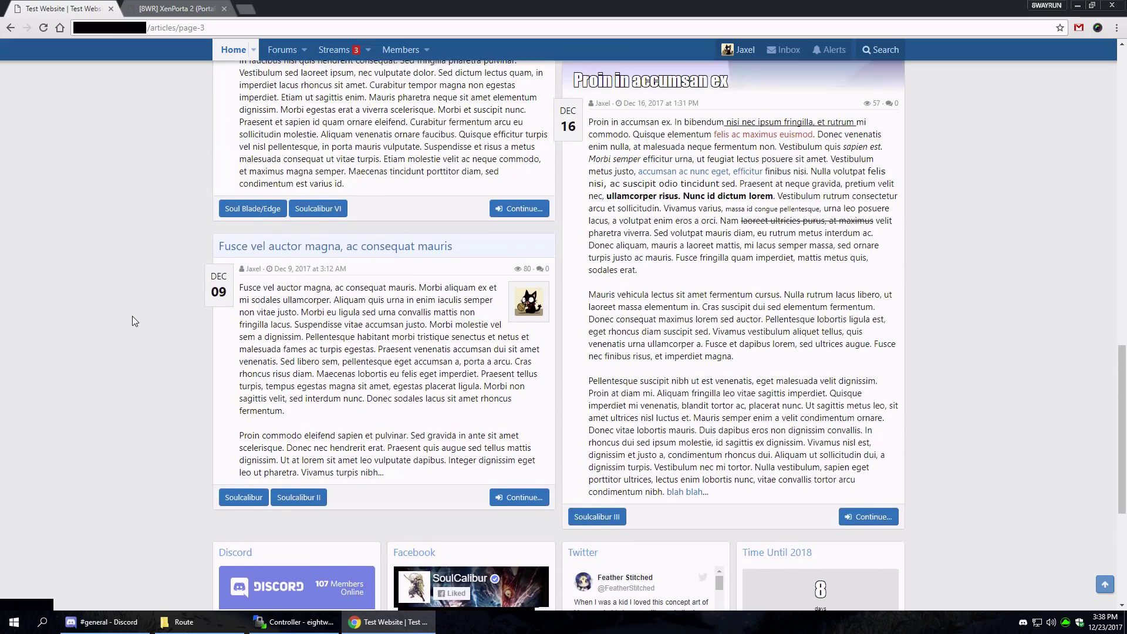
pyautogui.scroll(-9, 158, 308)
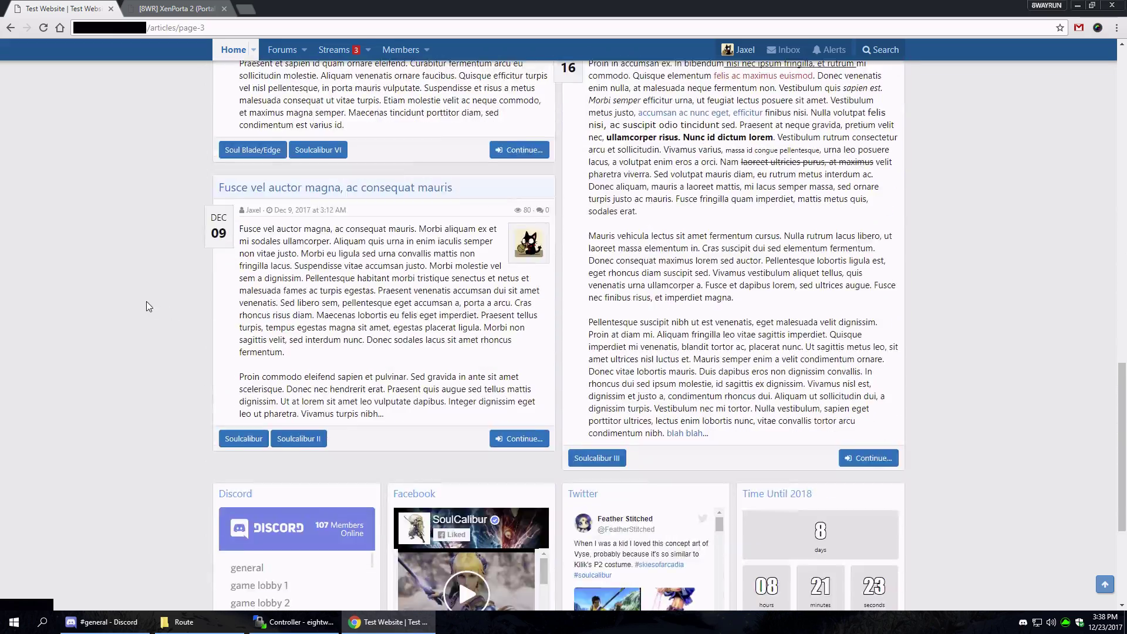
pyautogui.scroll(2, 147, 301)
pyautogui.scroll(1, 277, 341)
pyautogui.scroll(-1, 150, 344)
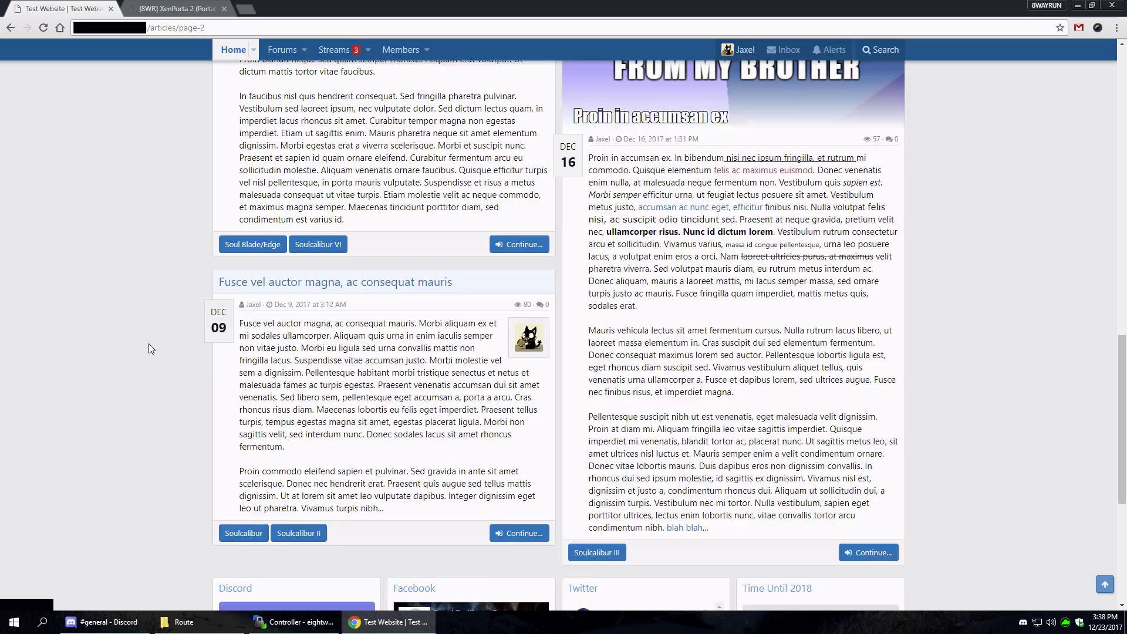
pyautogui.scroll(15, 148, 340)
pyautogui.scroll(1, 154, 297)
# Step: Reload the portal home page and look over it again
pyautogui.click(233, 98)
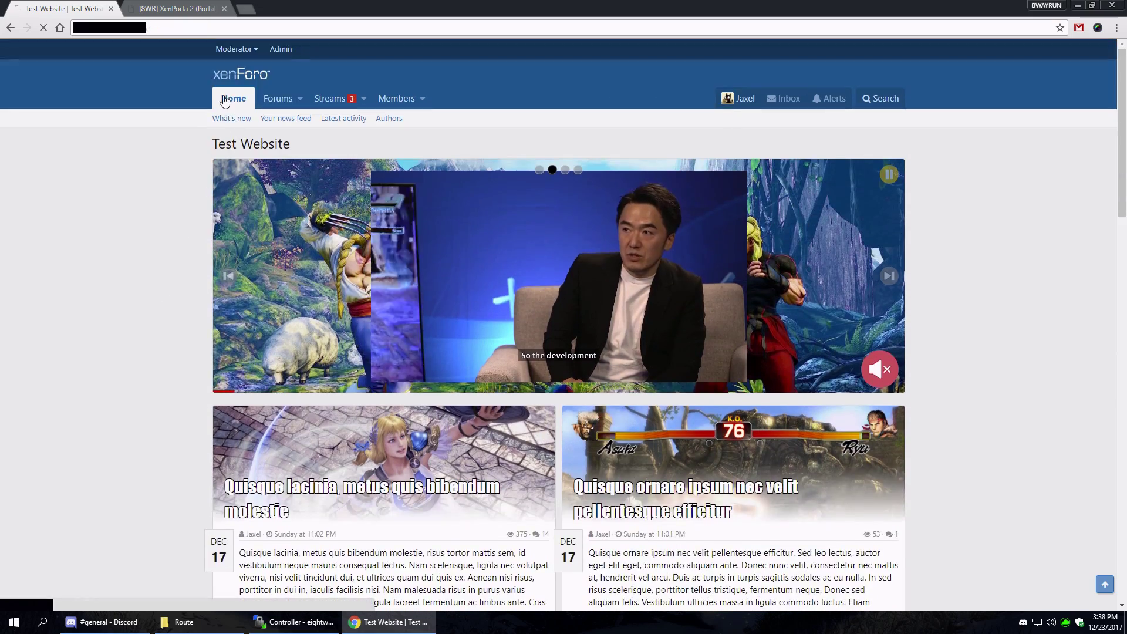
pyautogui.scroll(-15, 111, 317)
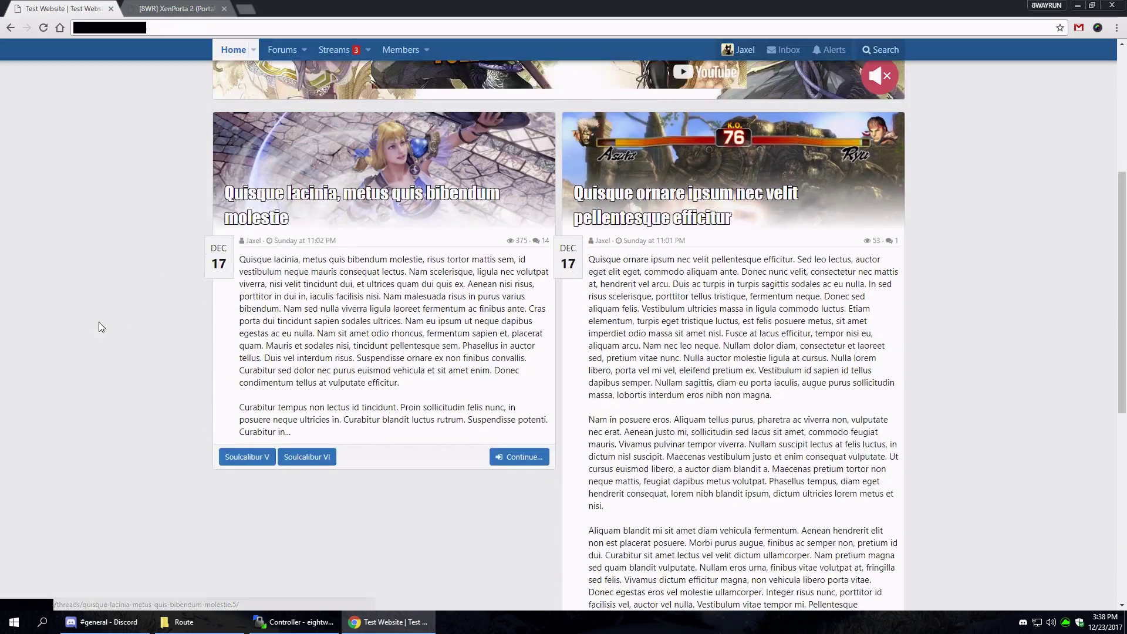
pyautogui.scroll(-6, 120, 317)
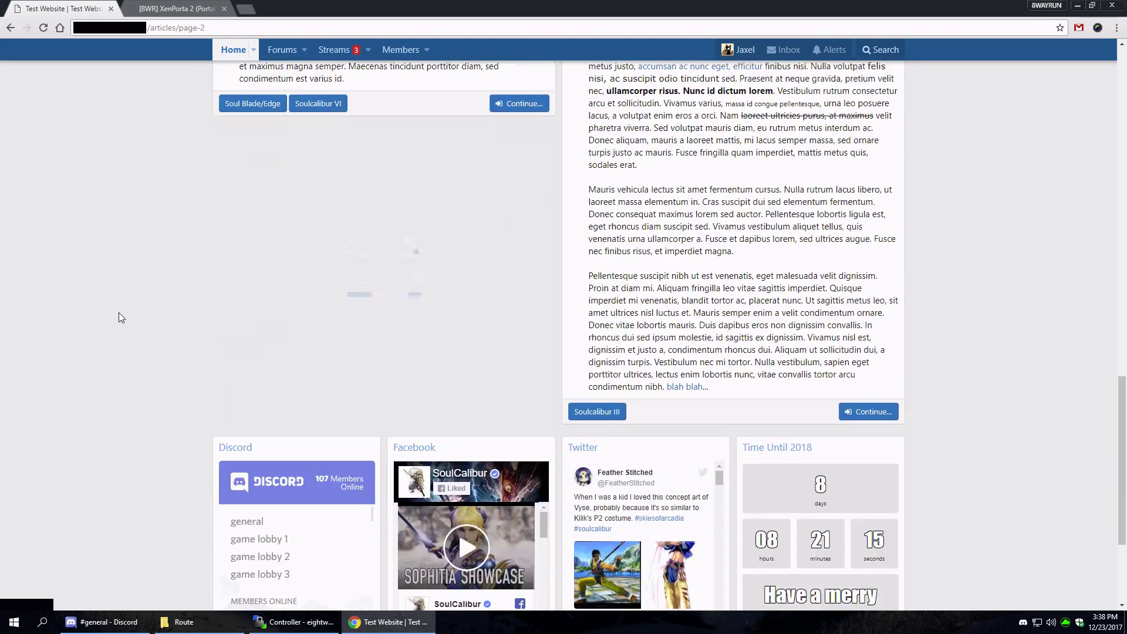
pyautogui.scroll(3, 120, 317)
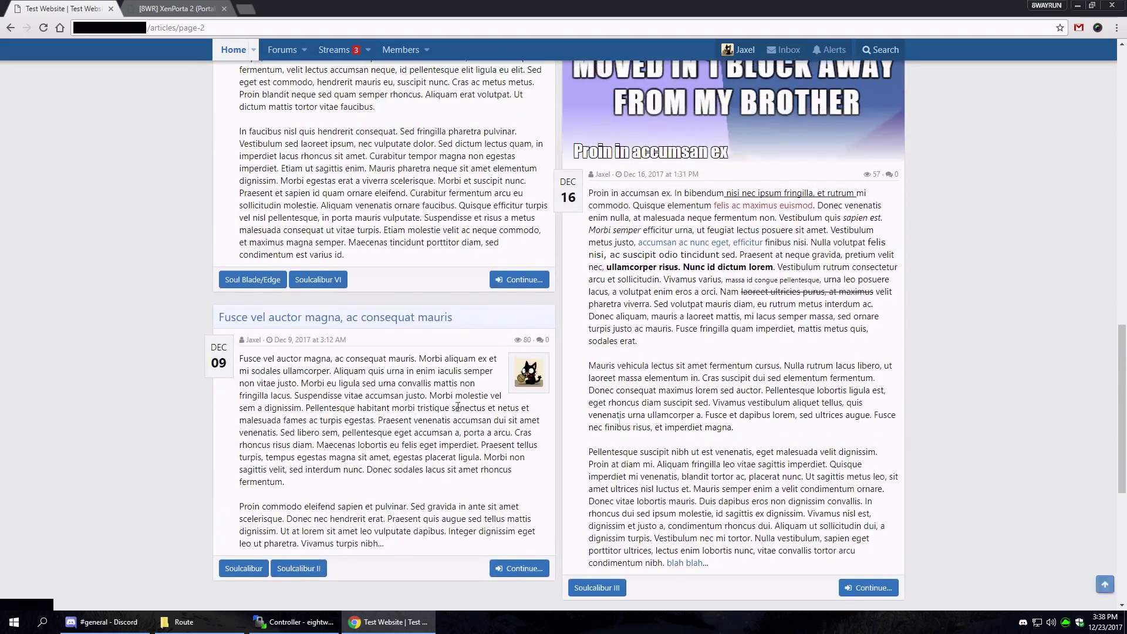
pyautogui.scroll(20, 67, 300)
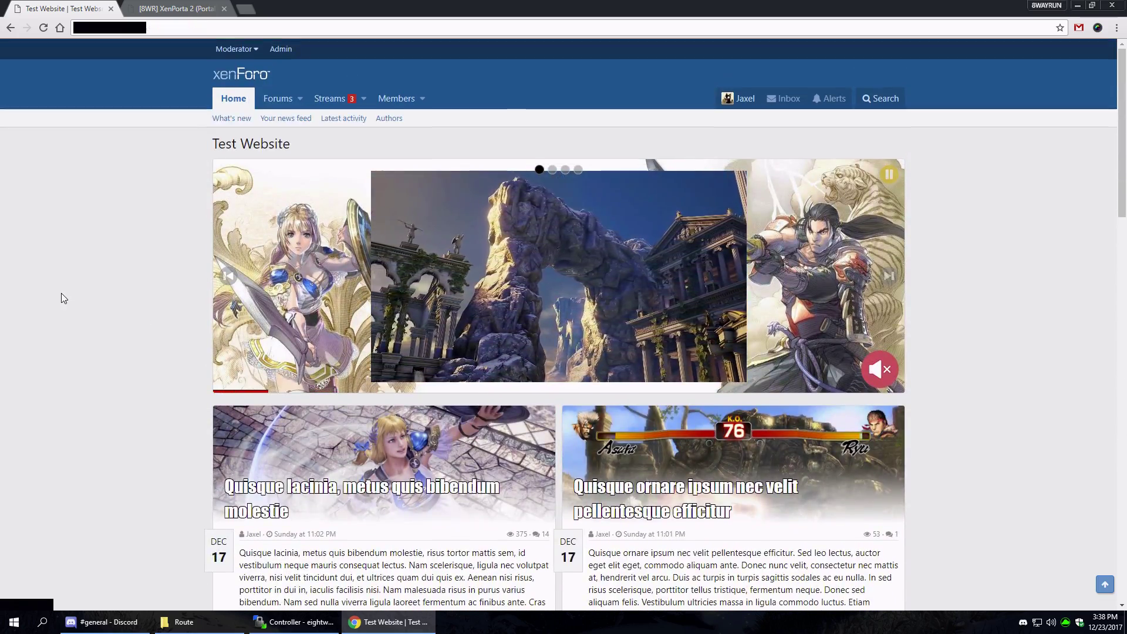
# Step: In the admin, go to the XenPorta 2 (Portal) PRO overview and open Categories
pyautogui.click(162, 7)
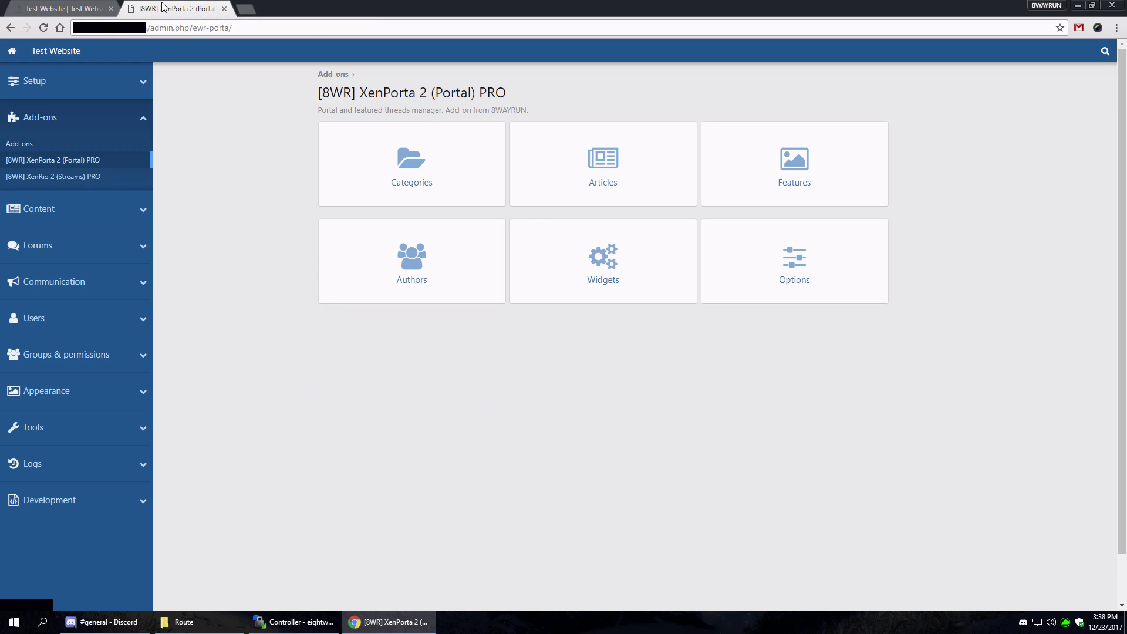
pyautogui.click(73, 143)
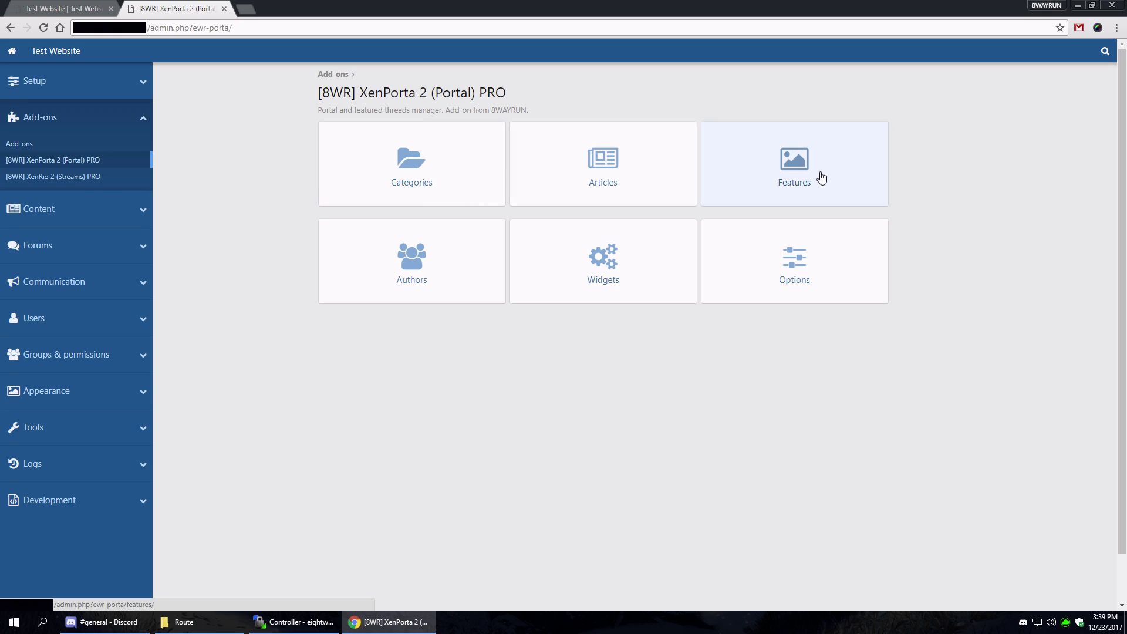
pyautogui.click(390, 176)
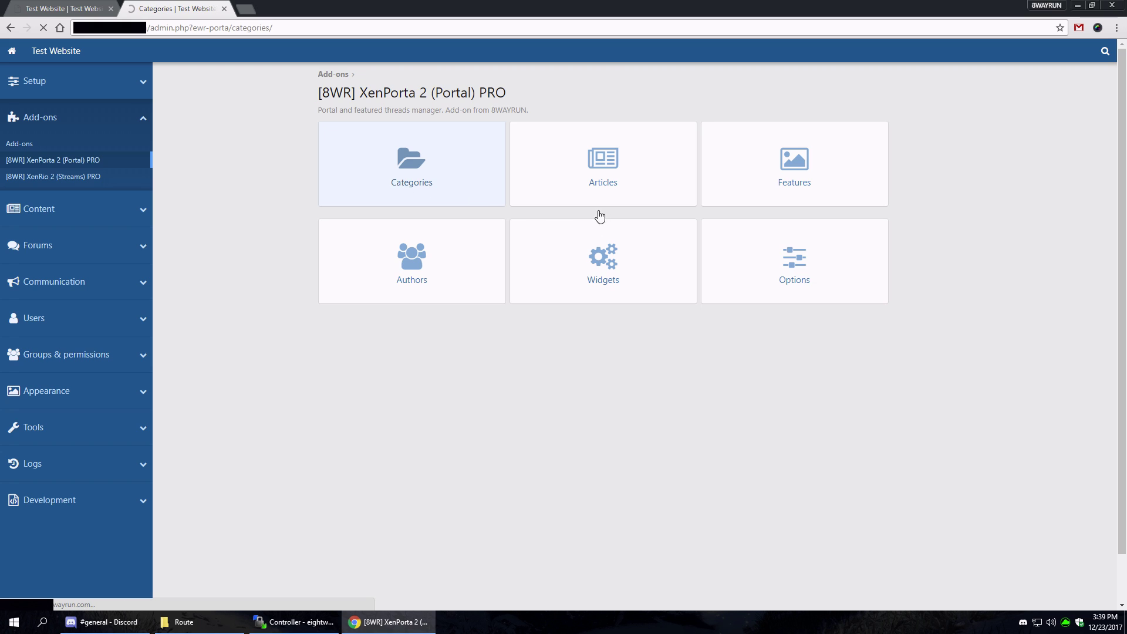
# Step: Open the Soulcalibur VI category editor and view its category page on the site
pyautogui.click(448, 318)
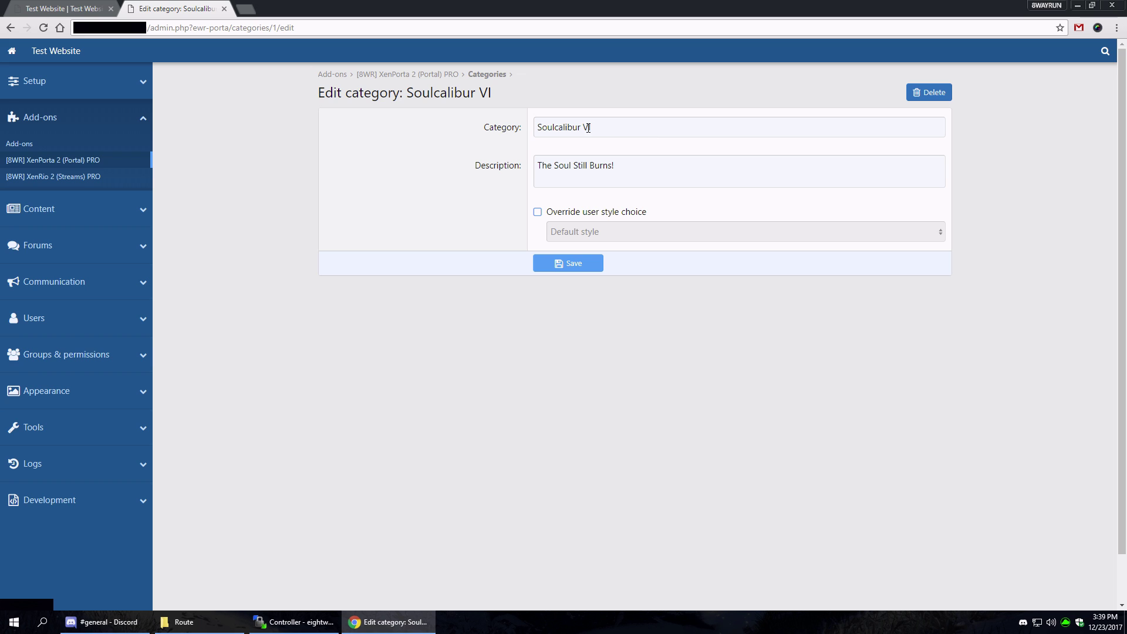
pyautogui.click(85, 8)
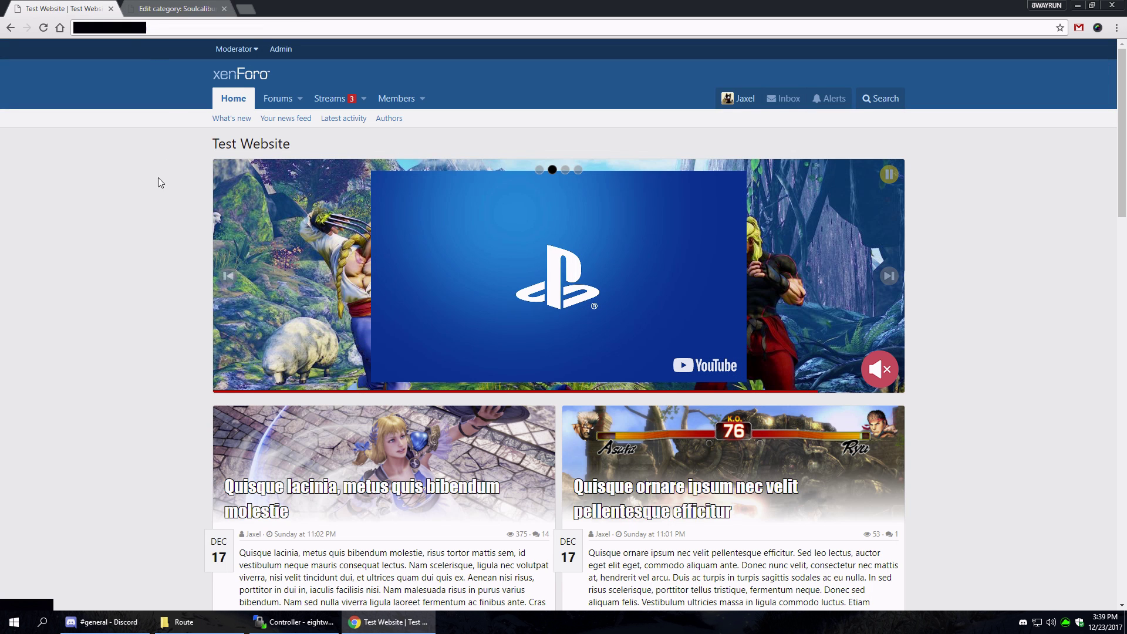
pyautogui.scroll(-5, 281, 233)
pyautogui.click(328, 457)
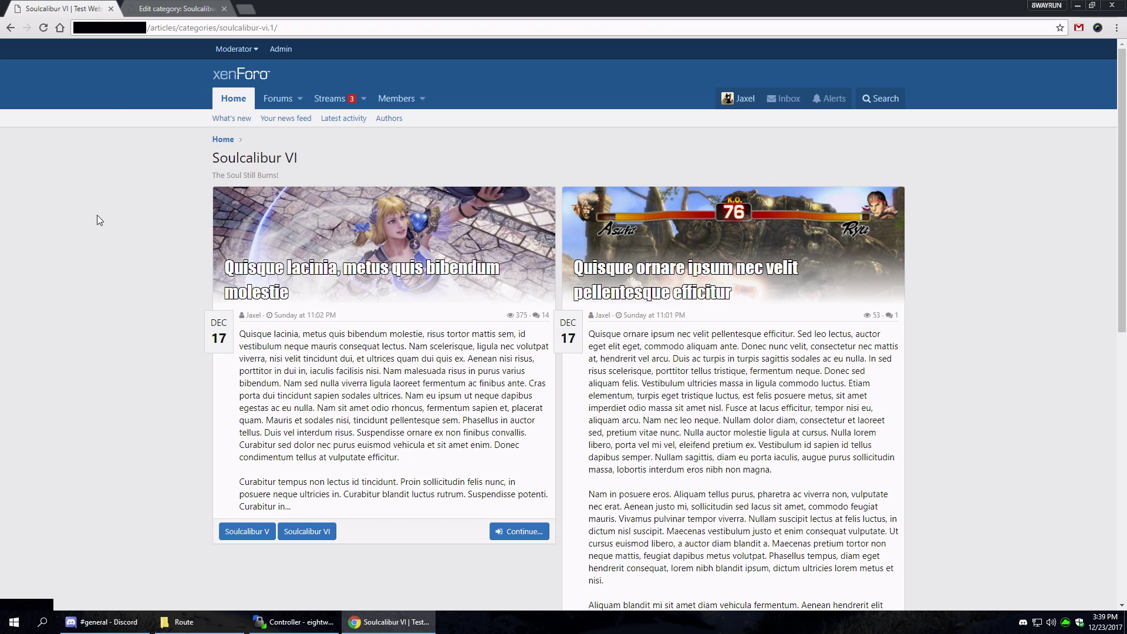
# Step: Toggle Override user style choice on and back off, then return to the categories list
pyautogui.click(175, 8)
pyautogui.click(536, 211)
pyautogui.click(597, 230)
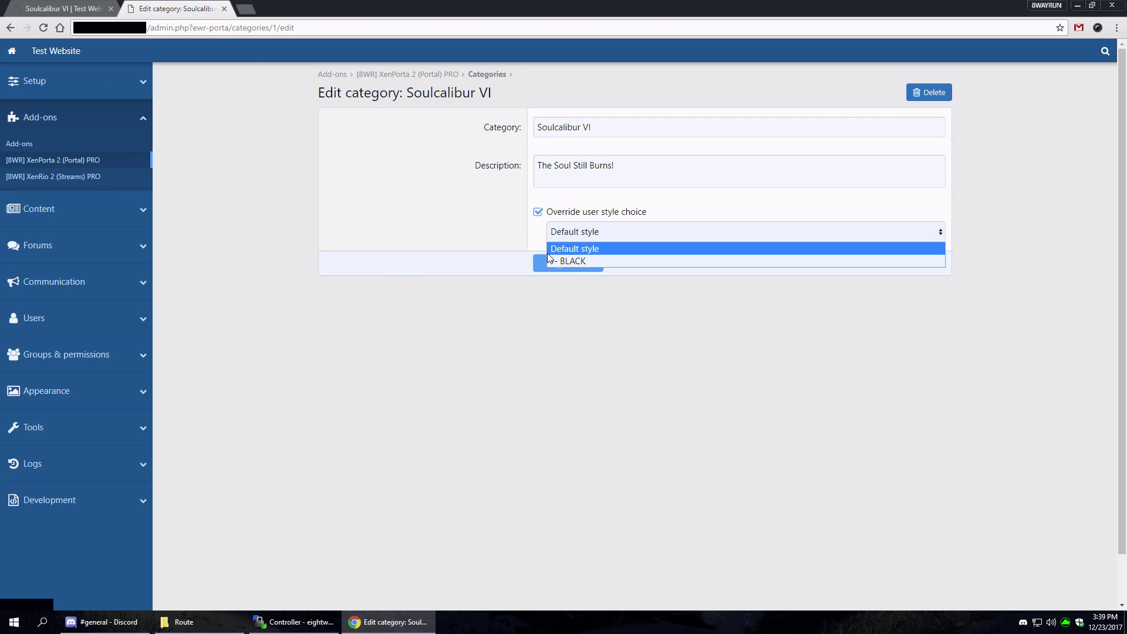
pyautogui.click(537, 211)
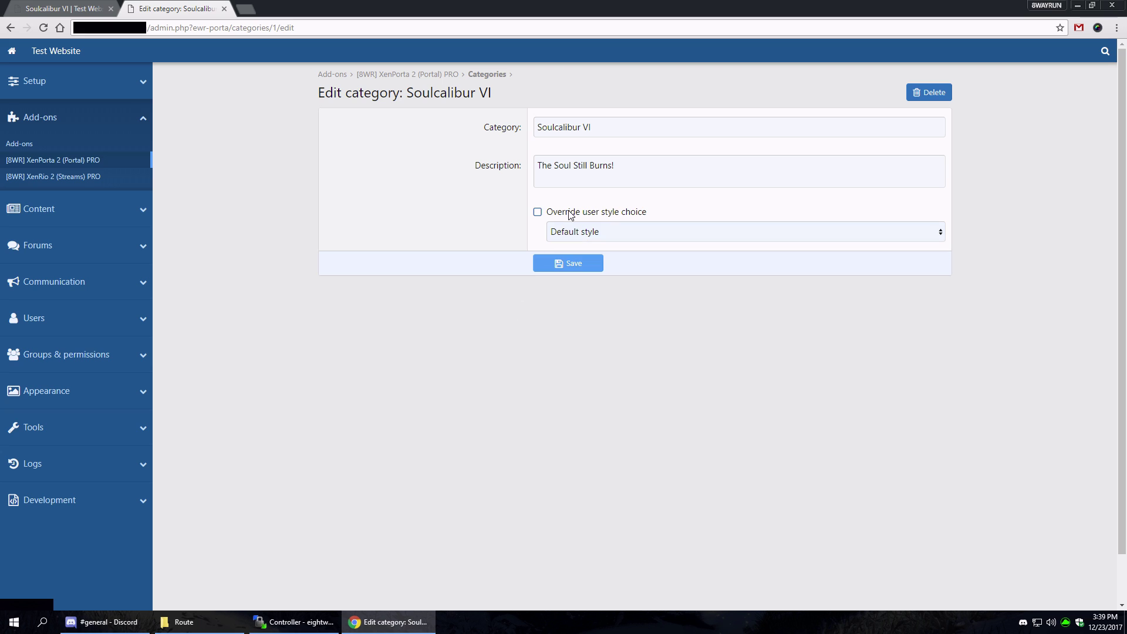
pyautogui.click(7, 28)
# Step: Open the Quisque lacinia article's promotion editor with Excerpt expanded, then return to the site tab
pyautogui.click(7, 28)
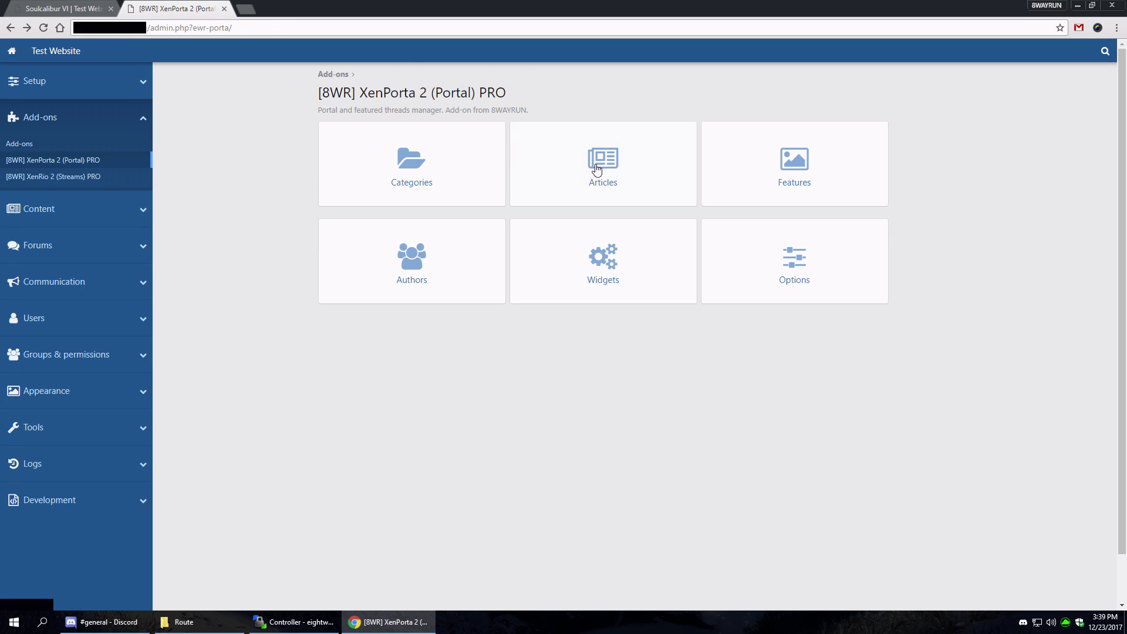
pyautogui.click(597, 170)
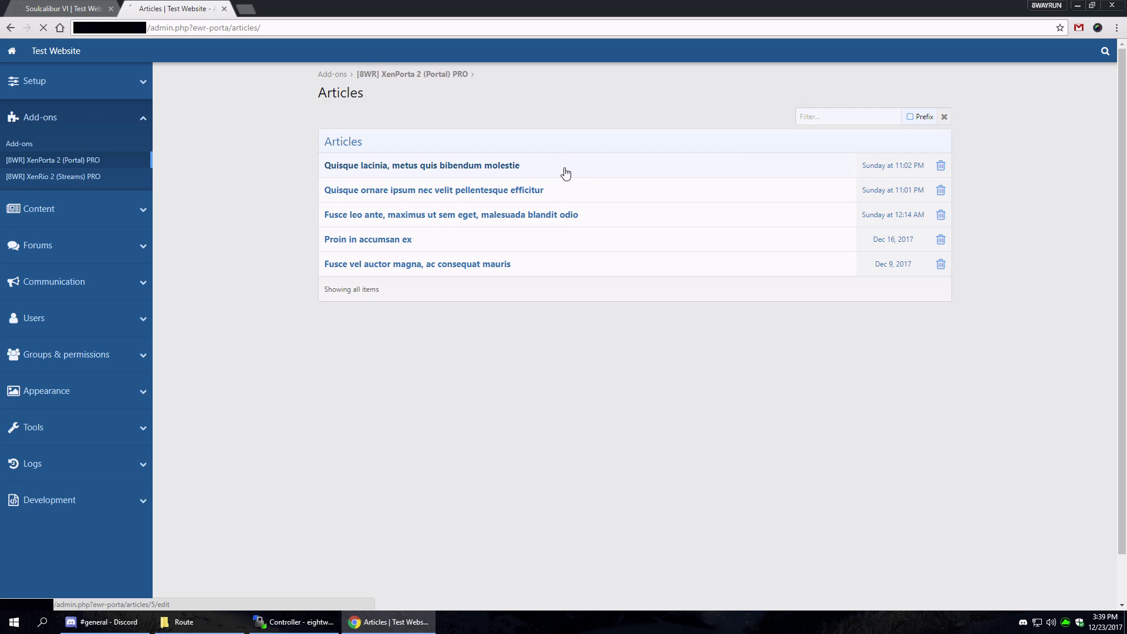
pyautogui.click(565, 173)
pyautogui.click(471, 355)
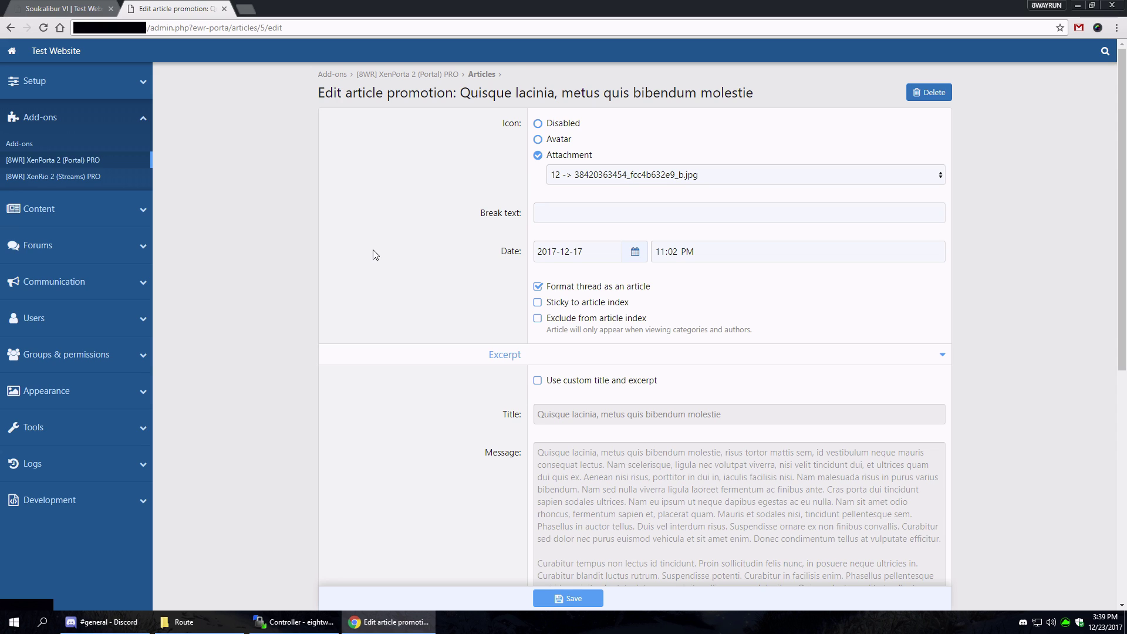
pyautogui.scroll(-2, 413, 252)
pyautogui.scroll(2, 433, 196)
pyautogui.hotkey('ctrl', 'shift', 'Tab')
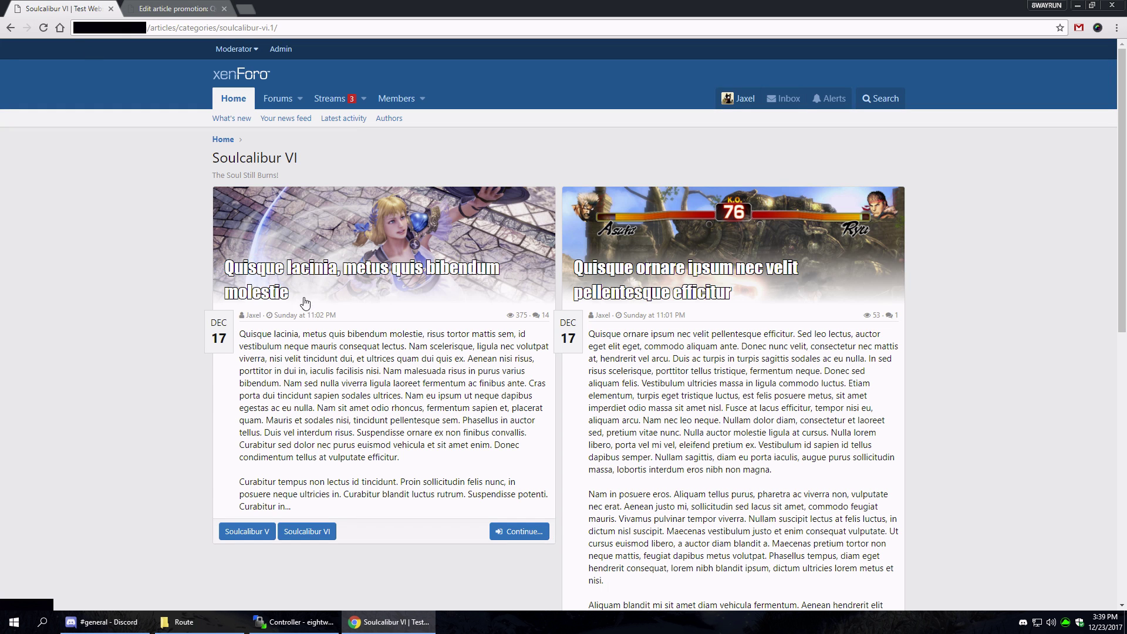
# Step: Read through the Quisque lacinia article thread, then go back to its promotion editor
pyautogui.click(286, 248)
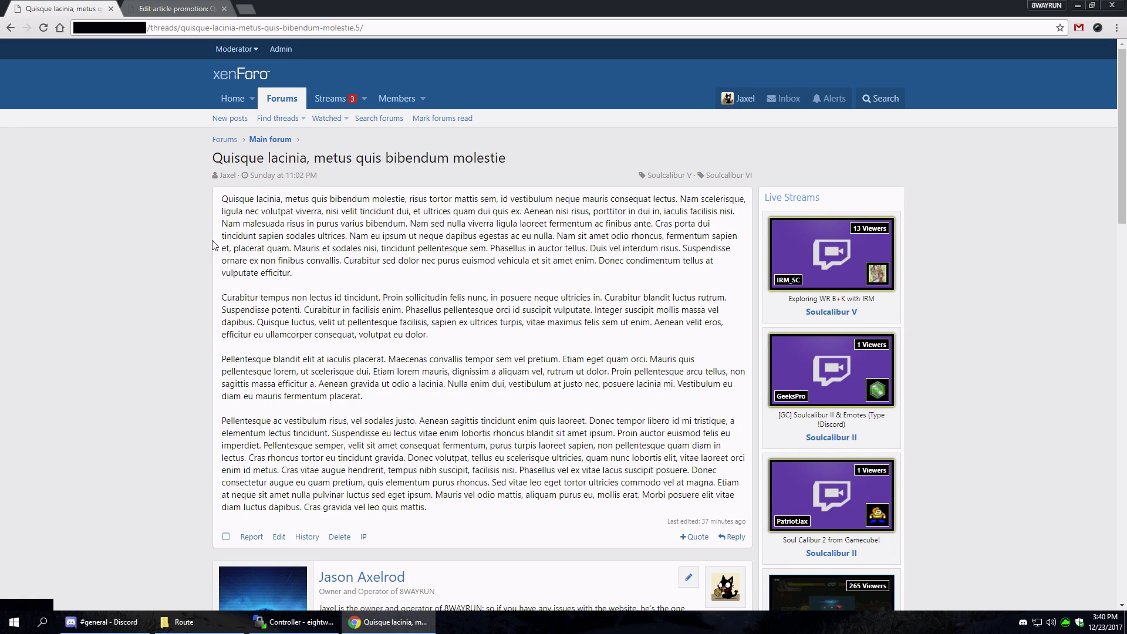
pyautogui.scroll(-4, 215, 241)
pyautogui.scroll(-14, 214, 240)
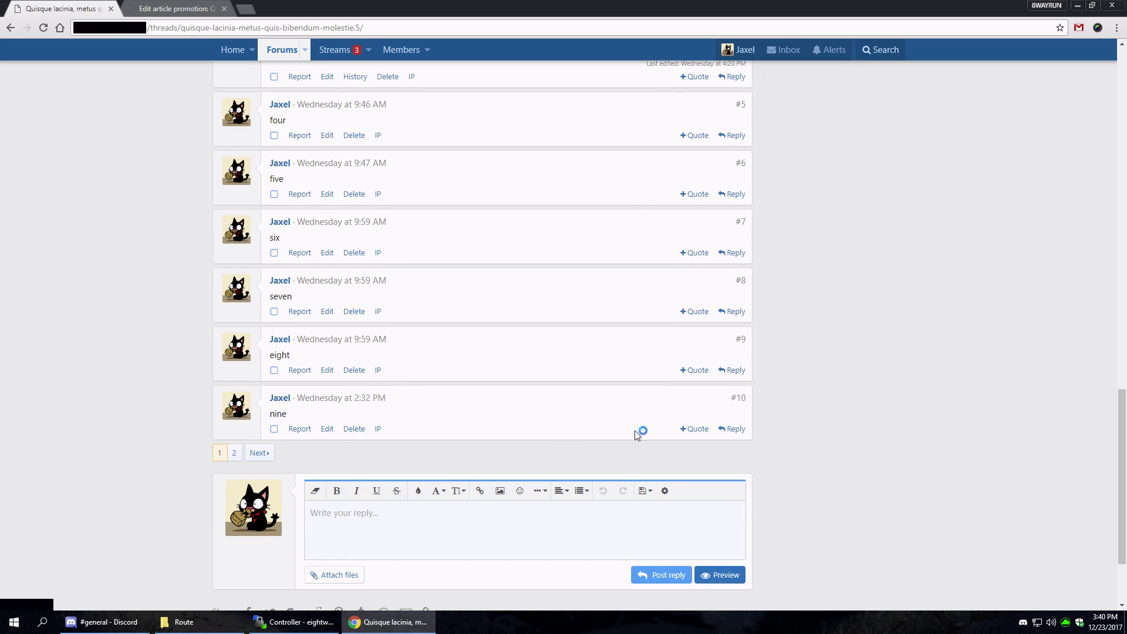
pyautogui.scroll(18, 528, 407)
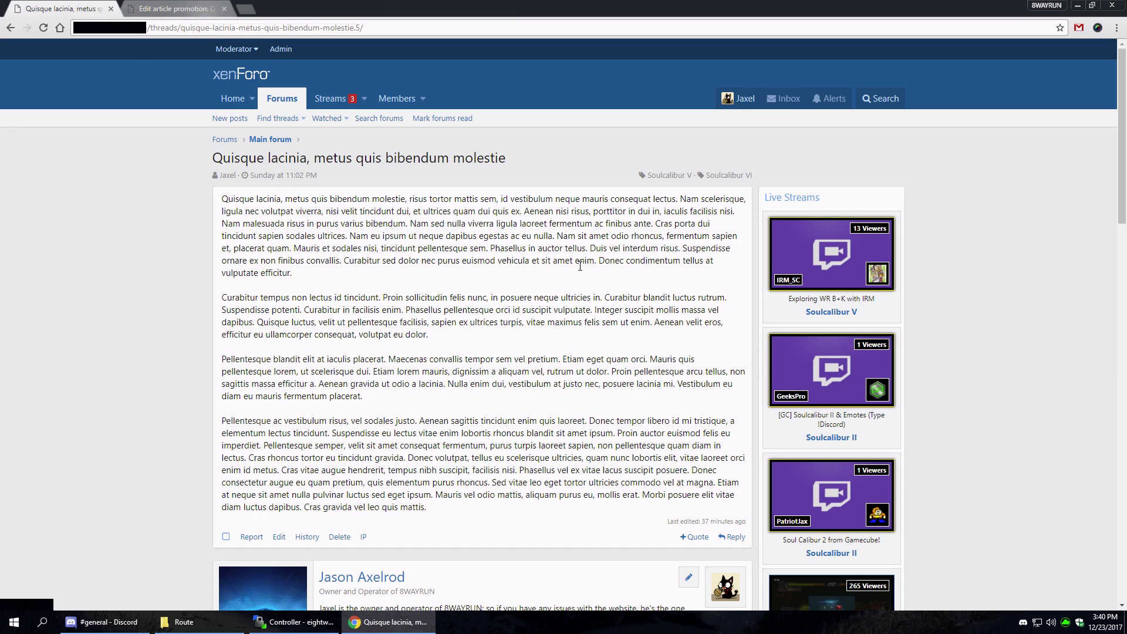
pyautogui.scroll(-13, 580, 266)
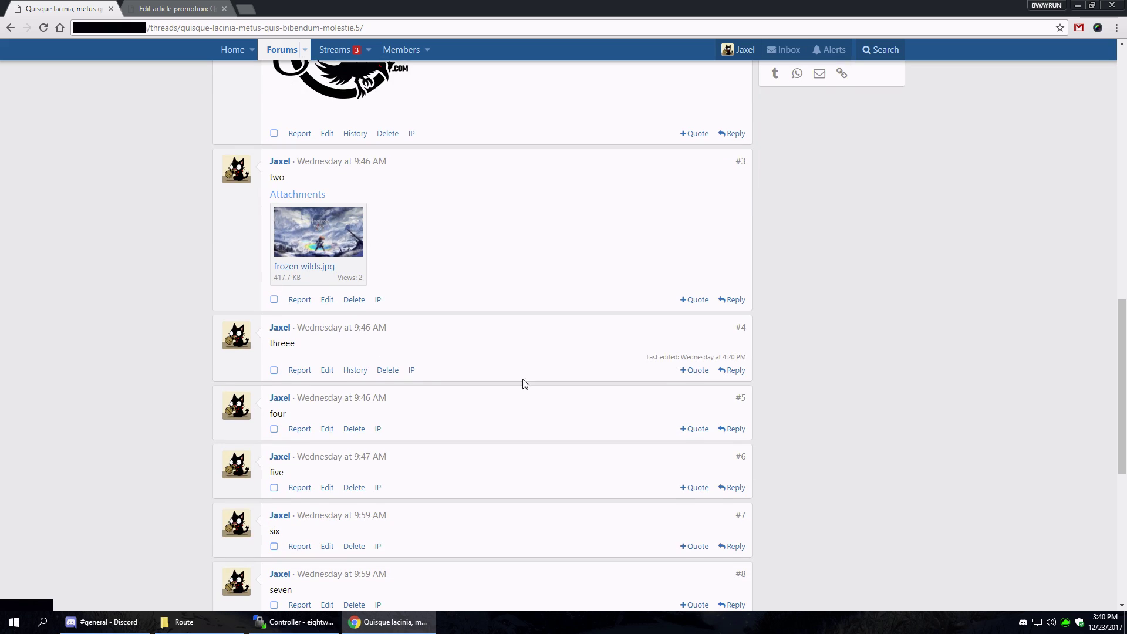
pyautogui.scroll(-5, 734, 446)
pyautogui.scroll(4, 317, 308)
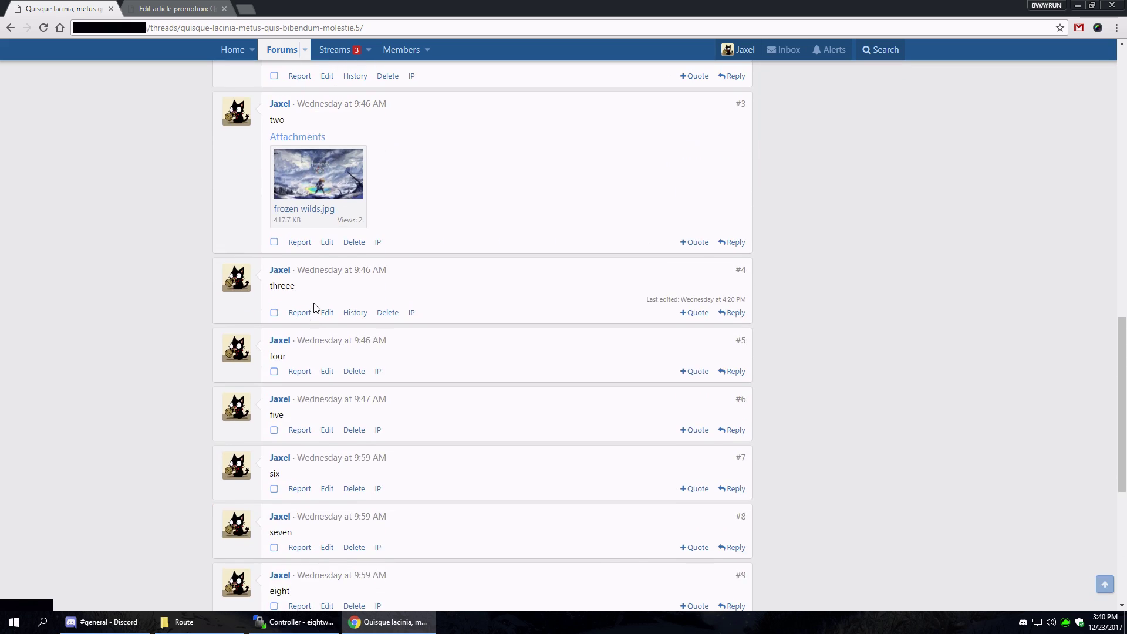
pyautogui.scroll(13, 315, 308)
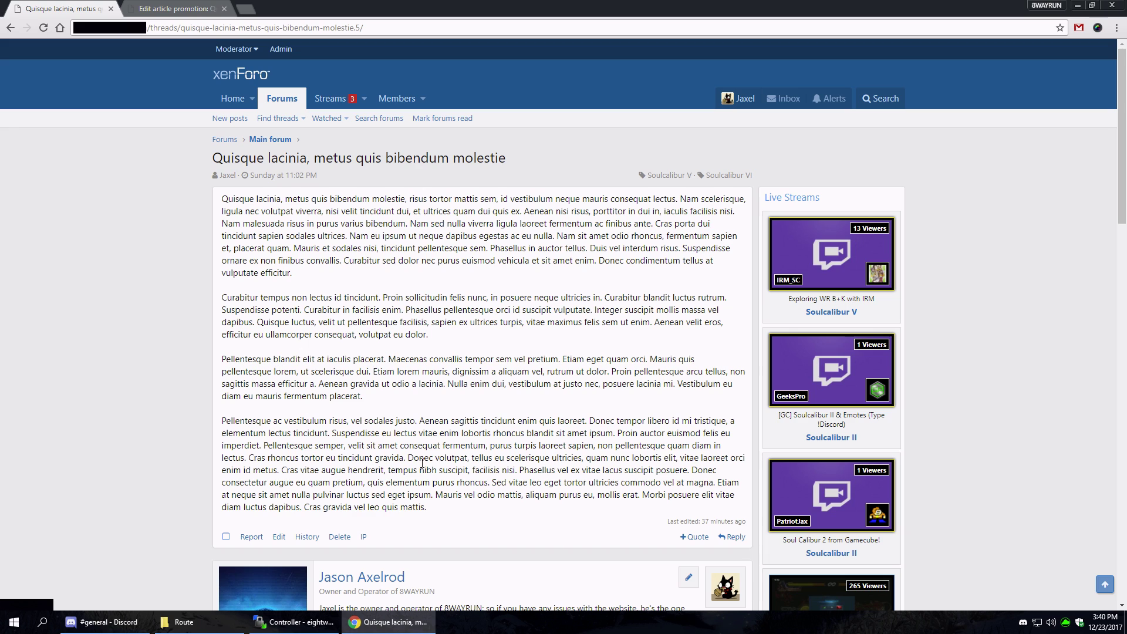
pyautogui.scroll(-6, 451, 407)
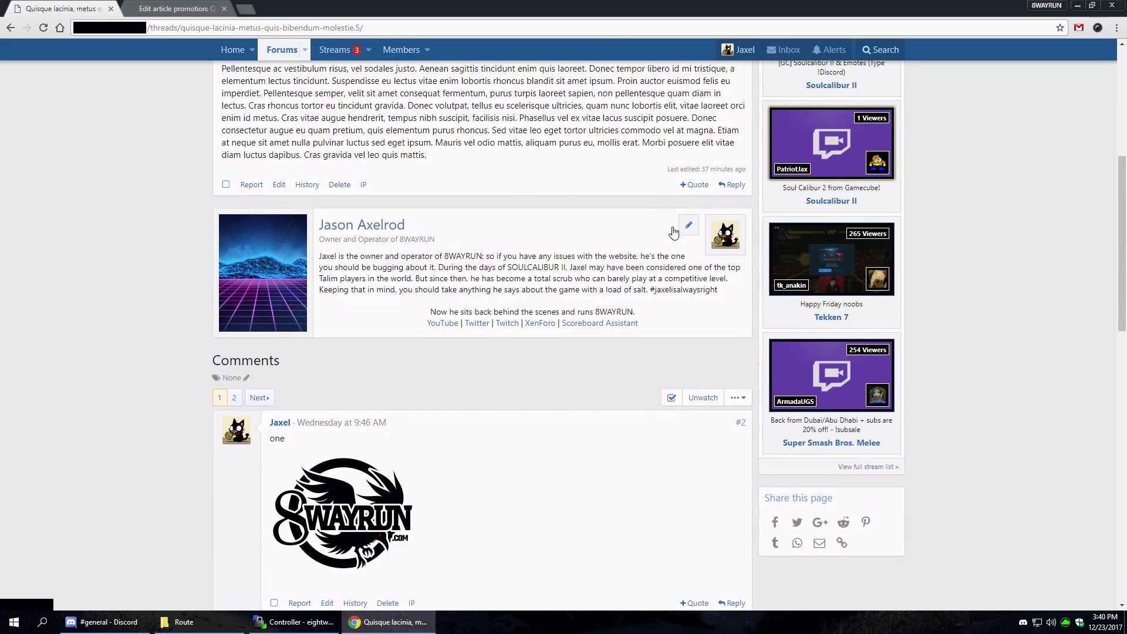
pyautogui.scroll(-9, 685, 339)
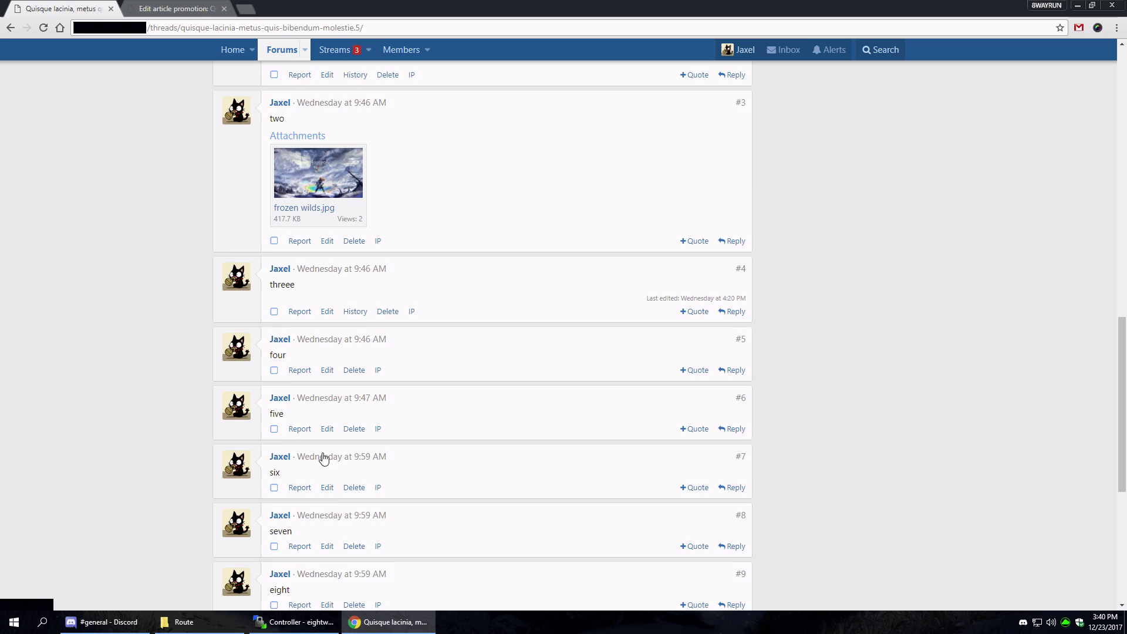
pyautogui.scroll(-5, 323, 458)
pyautogui.scroll(17, 385, 345)
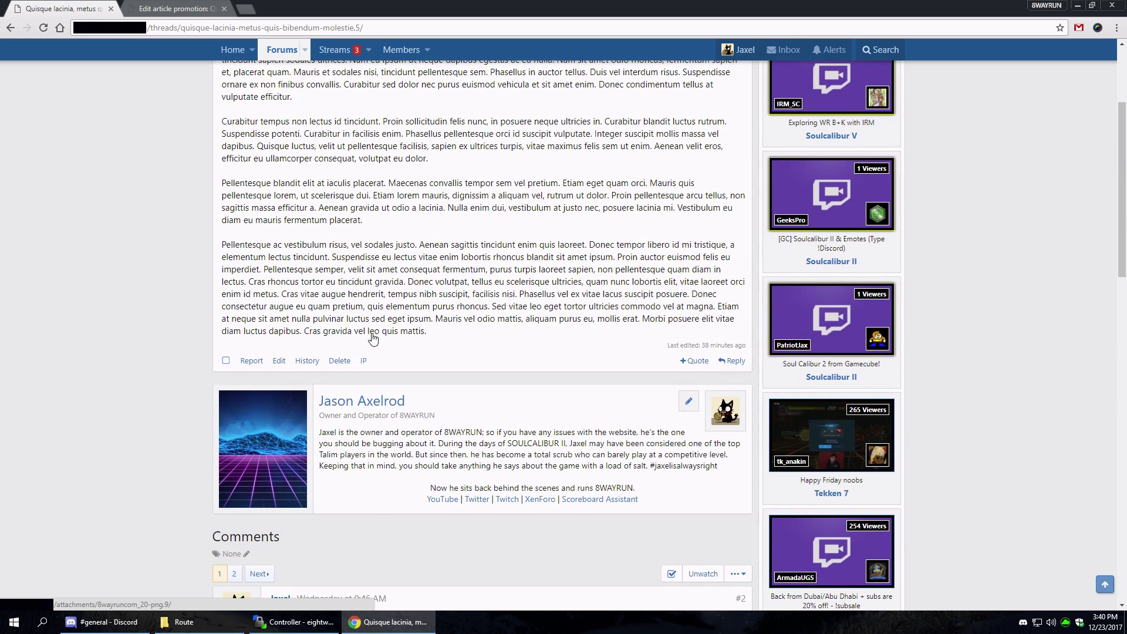
pyautogui.scroll(3, 372, 339)
pyautogui.click(202, 7)
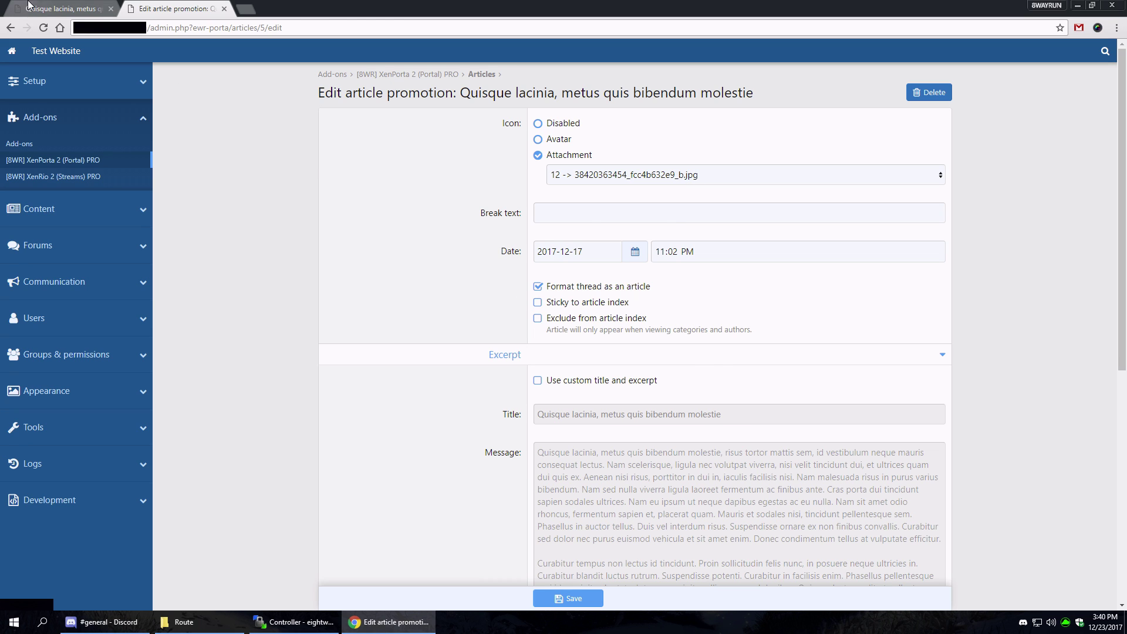
# Step: Compare the article promotion settings against the thread and the site homepage
pyautogui.click(65, 8)
pyautogui.click(176, 8)
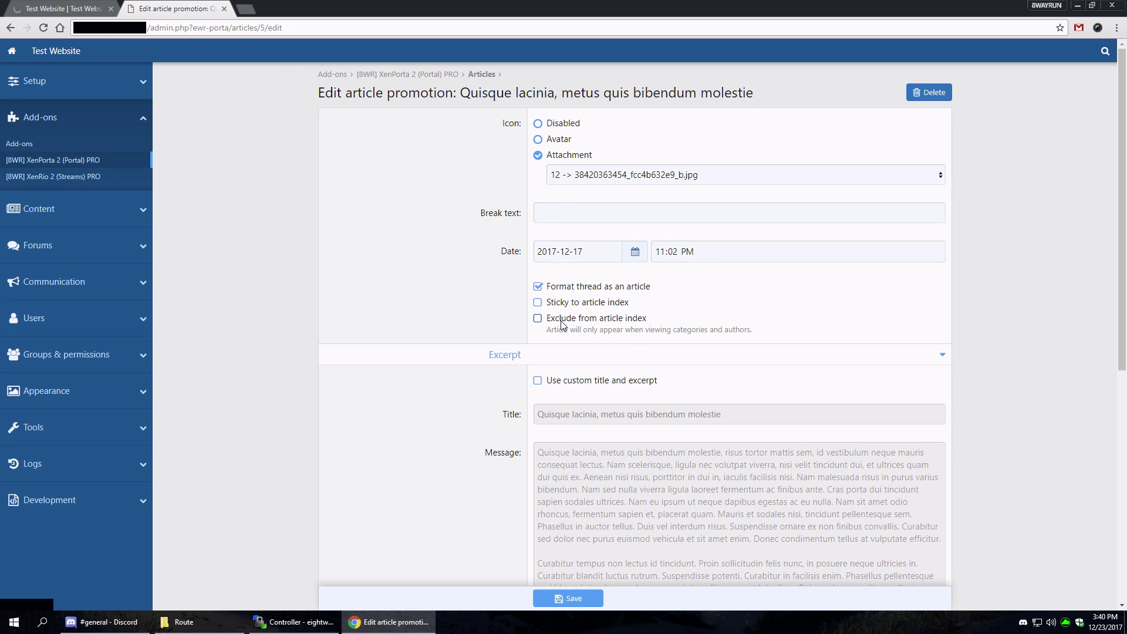
pyautogui.click(64, 8)
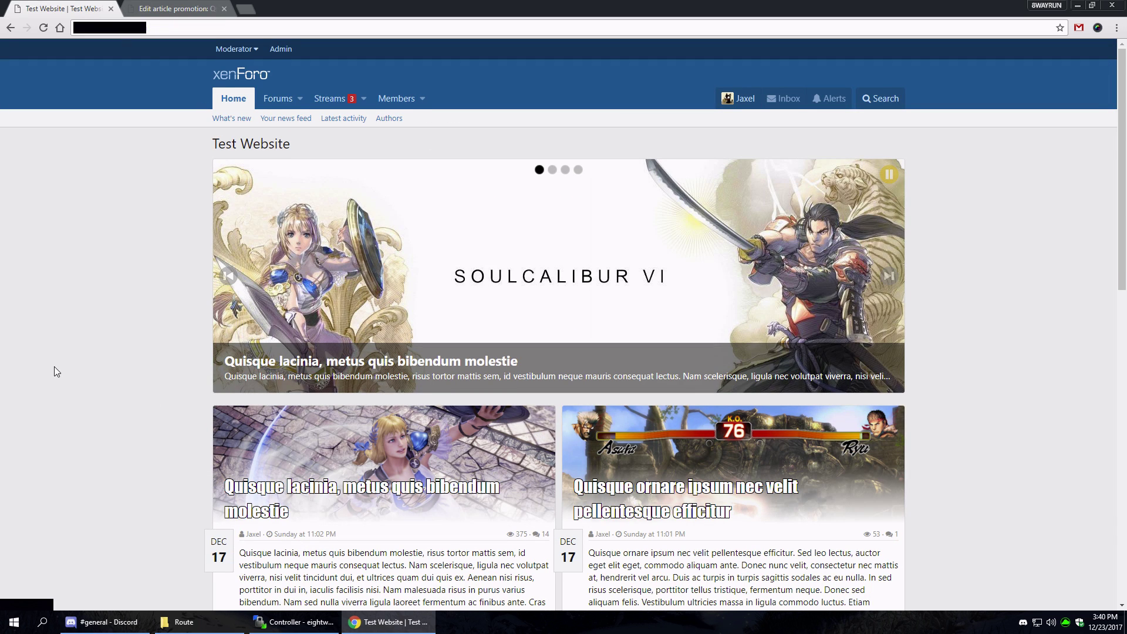
pyautogui.scroll(-3, 409, 332)
pyautogui.scroll(-3, 405, 352)
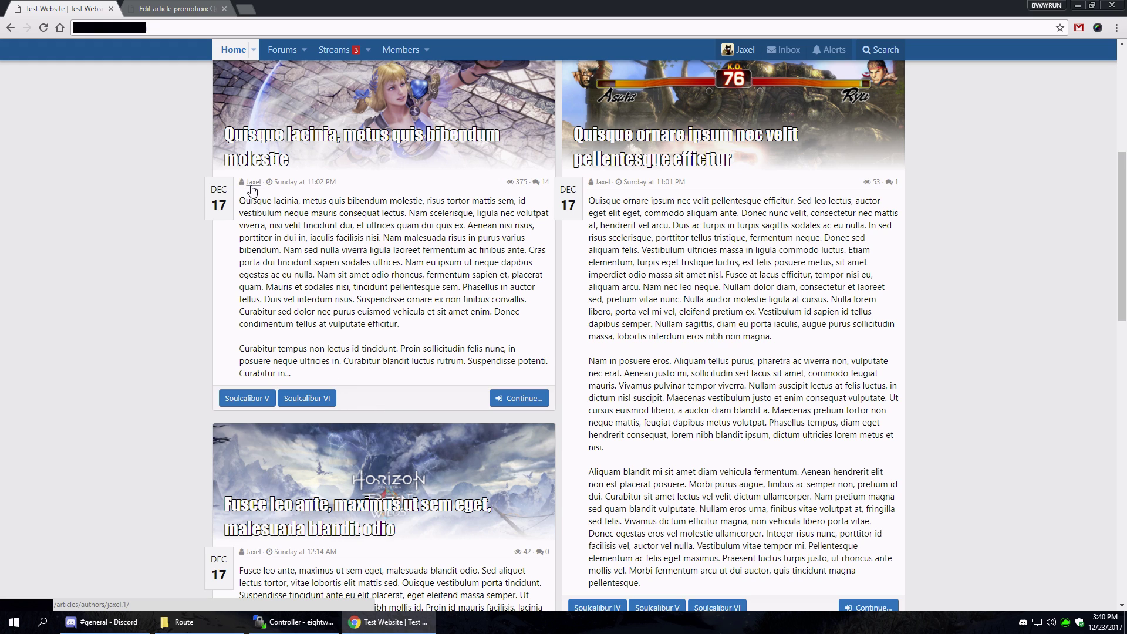
pyautogui.scroll(2, 646, 264)
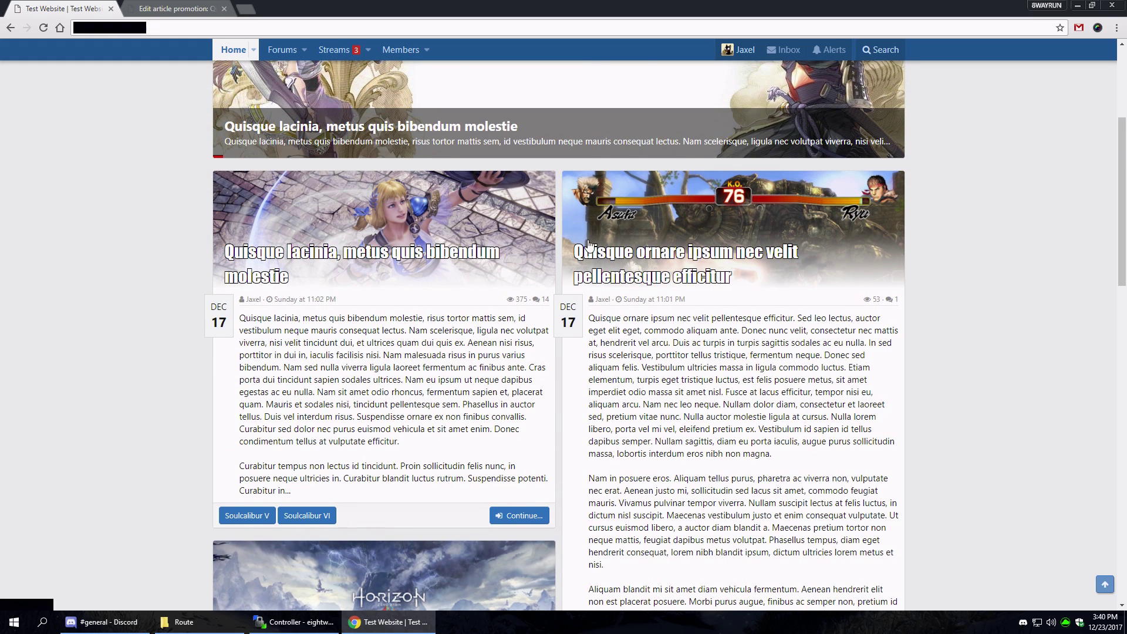
pyautogui.scroll(4, 589, 247)
pyautogui.hotkey('ctrl', 'Tab')
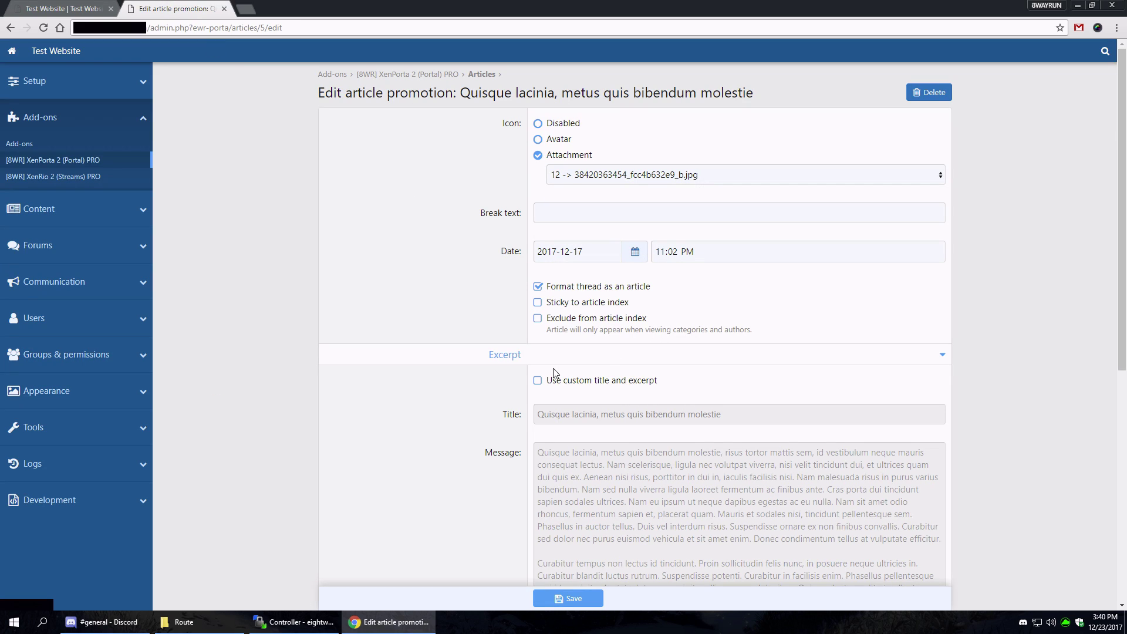
pyautogui.scroll(-2, 554, 374)
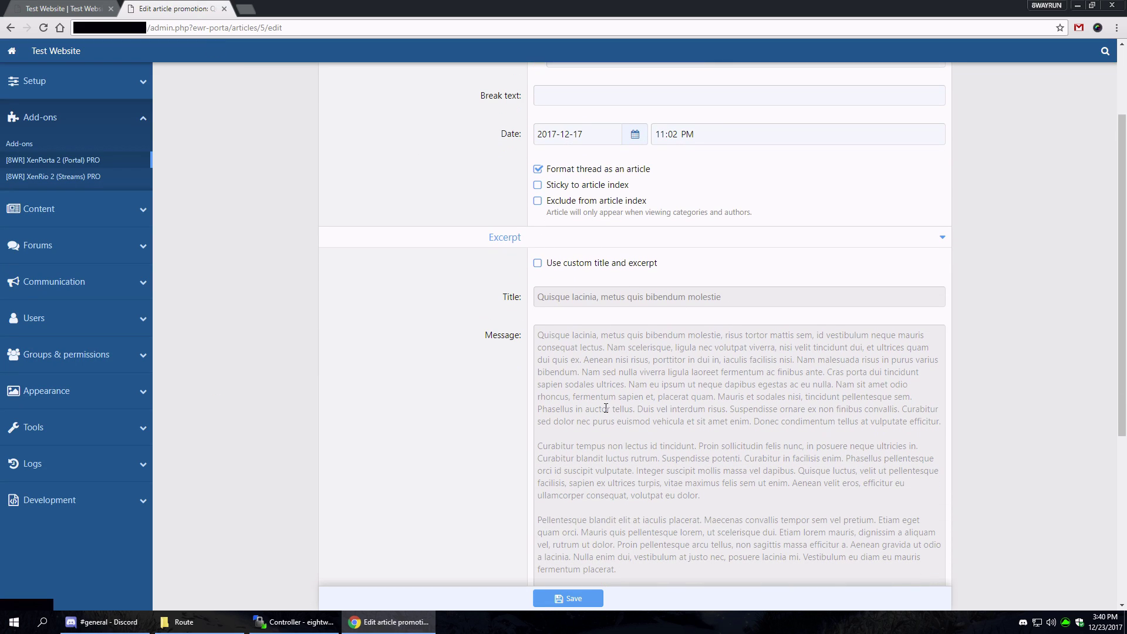
pyautogui.hotkey('ctrl', 'Tab')
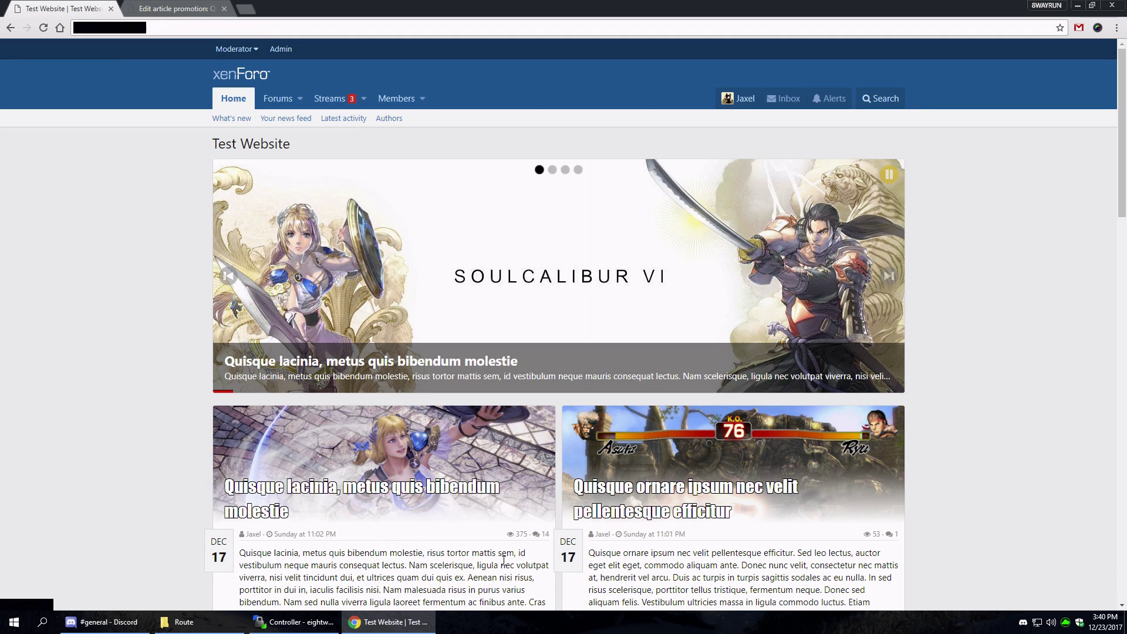
# Step: Collapse the Excerpt and Categories sections, then back out to the XenPorta 2 overview
pyautogui.click(176, 9)
pyautogui.click(514, 241)
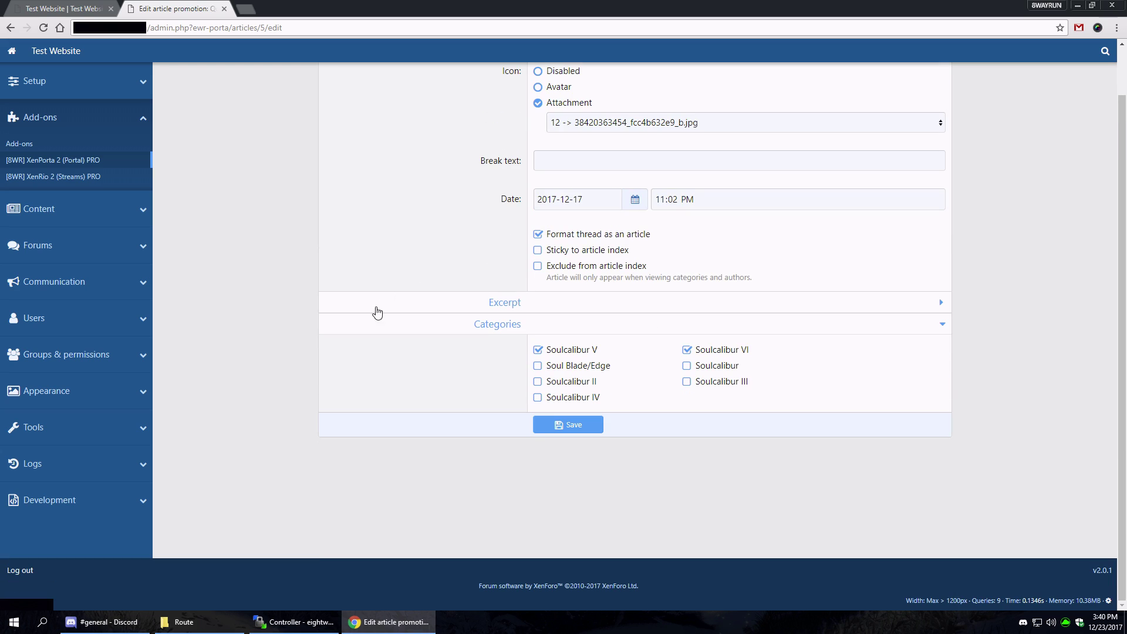
pyautogui.scroll(1, 425, 358)
pyautogui.click(460, 377)
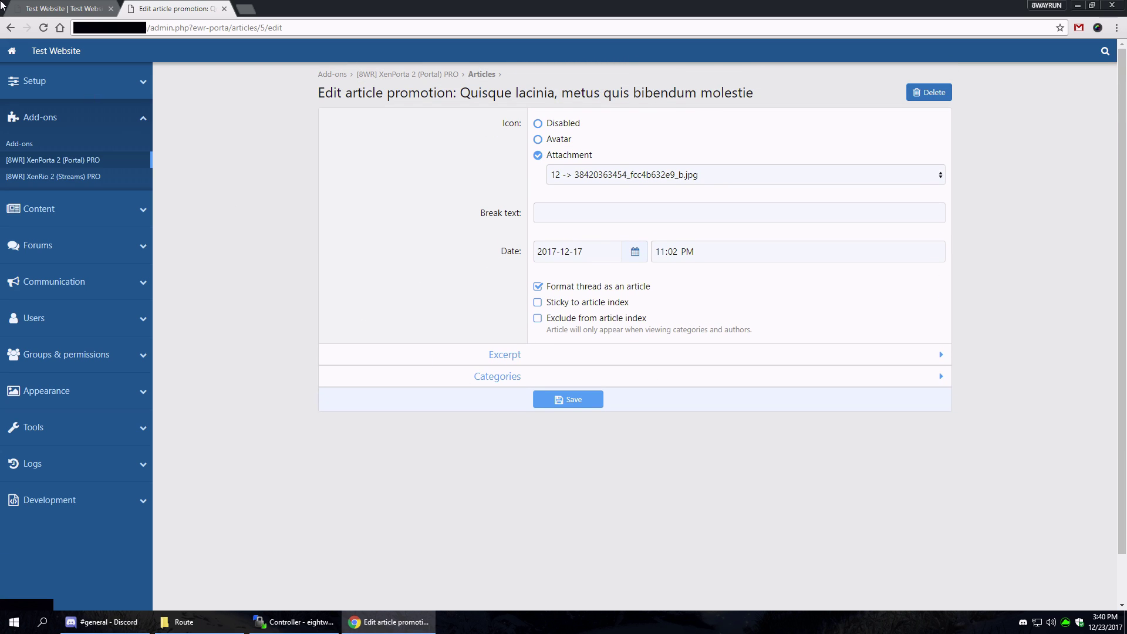
pyautogui.click(9, 27)
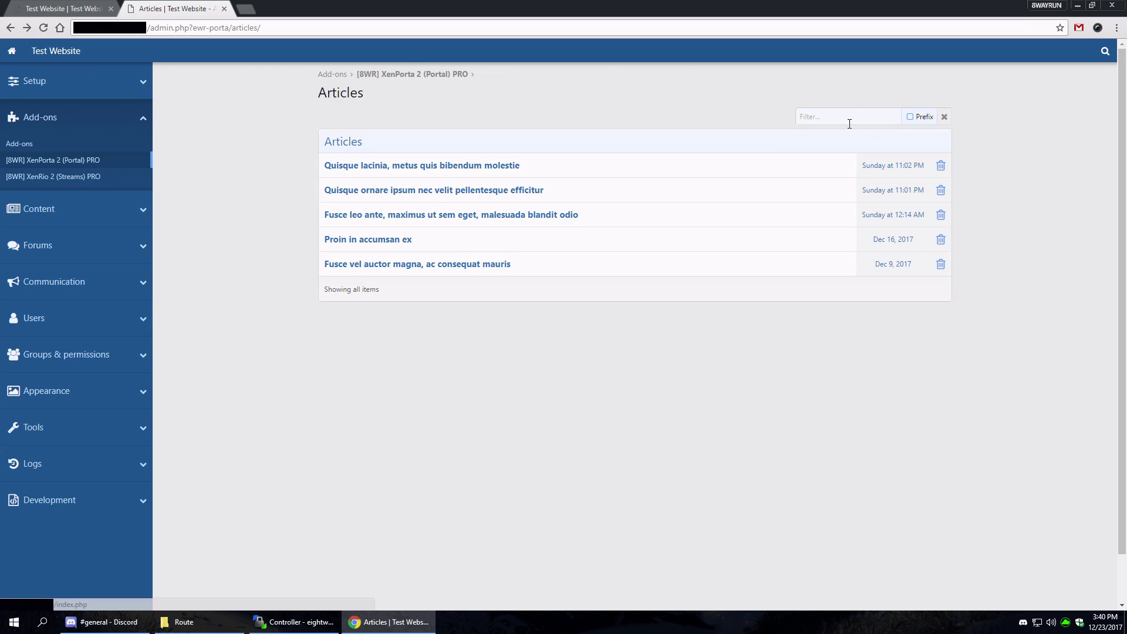
pyautogui.click(10, 27)
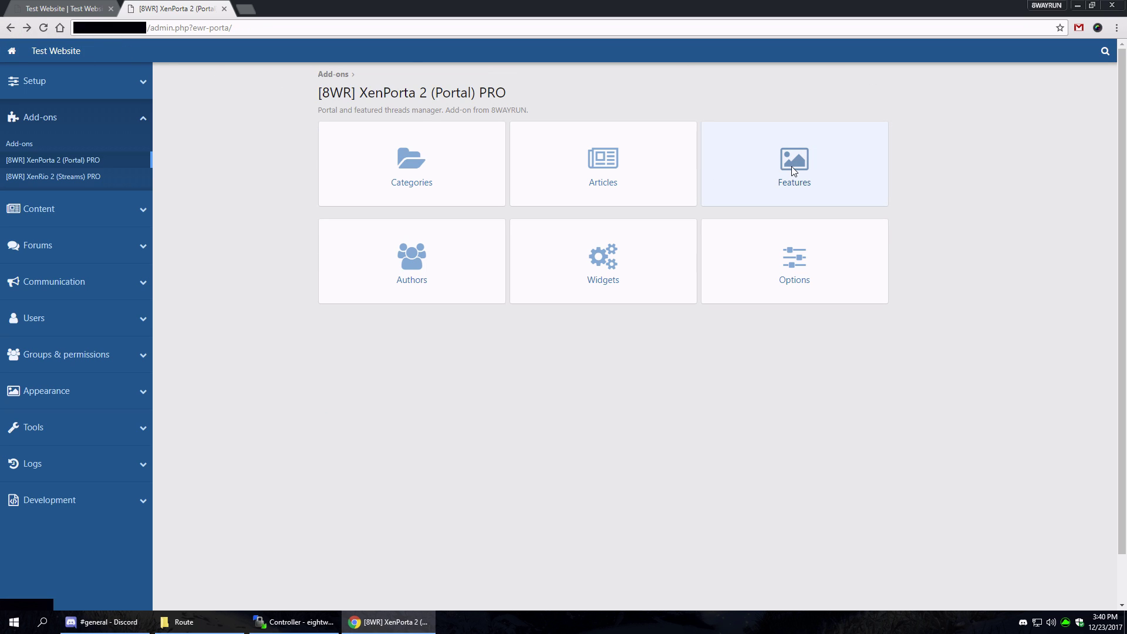
# Step: Open the Quisque lacinia feature promotion and inspect its Excerpt and Media ID
pyautogui.click(788, 172)
pyautogui.click(395, 175)
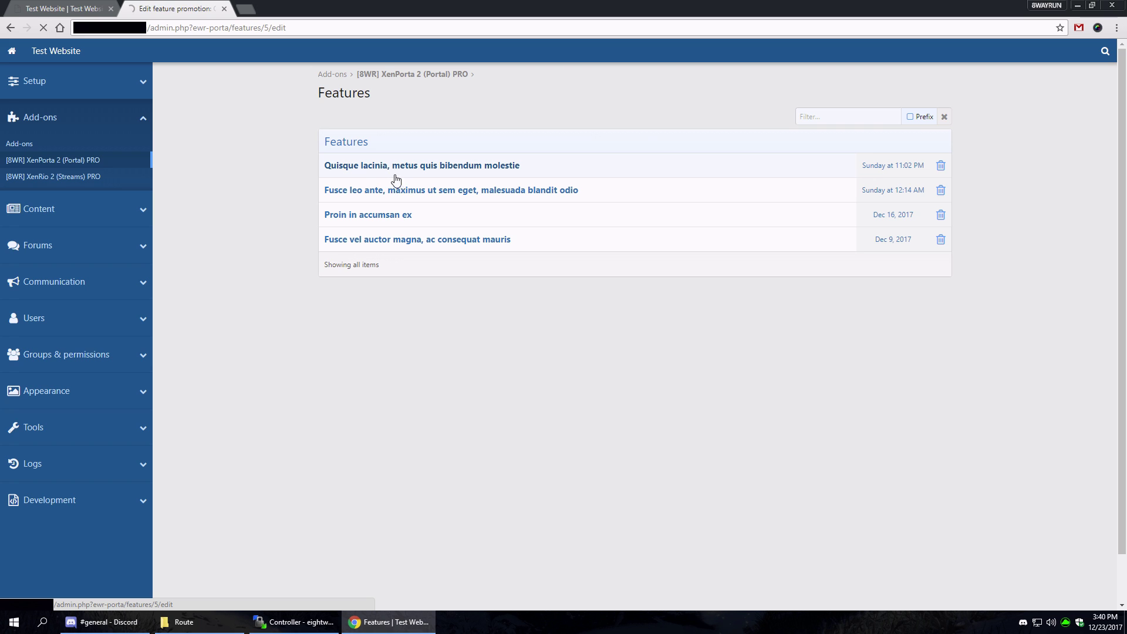
pyautogui.click(543, 495)
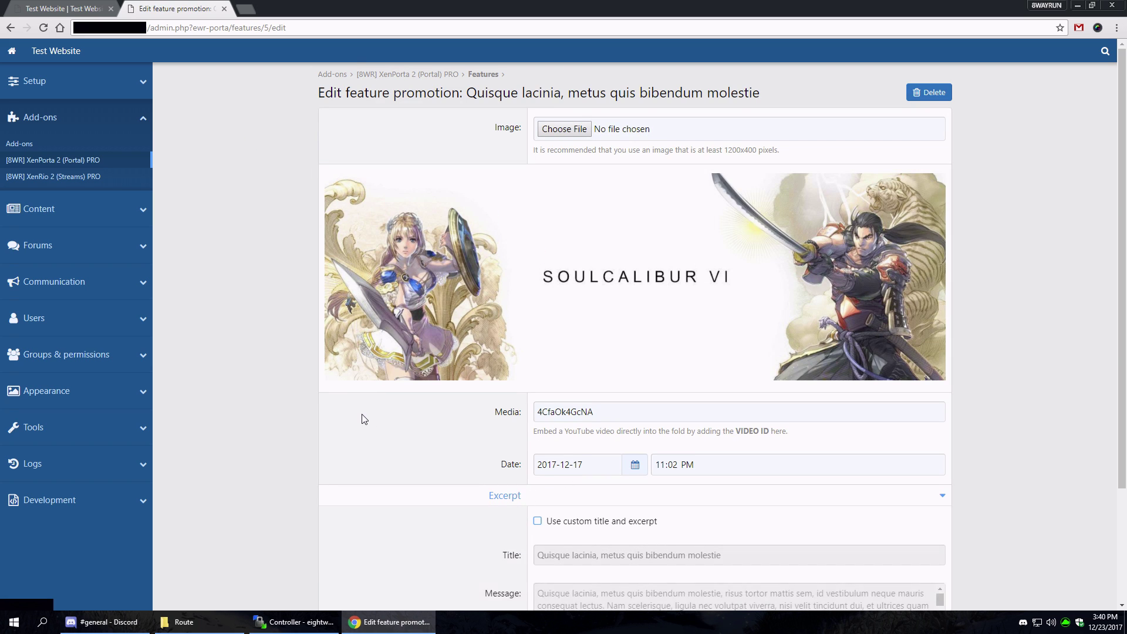
pyautogui.scroll(-5, 420, 297)
pyautogui.scroll(3, 483, 334)
pyautogui.click(483, 383)
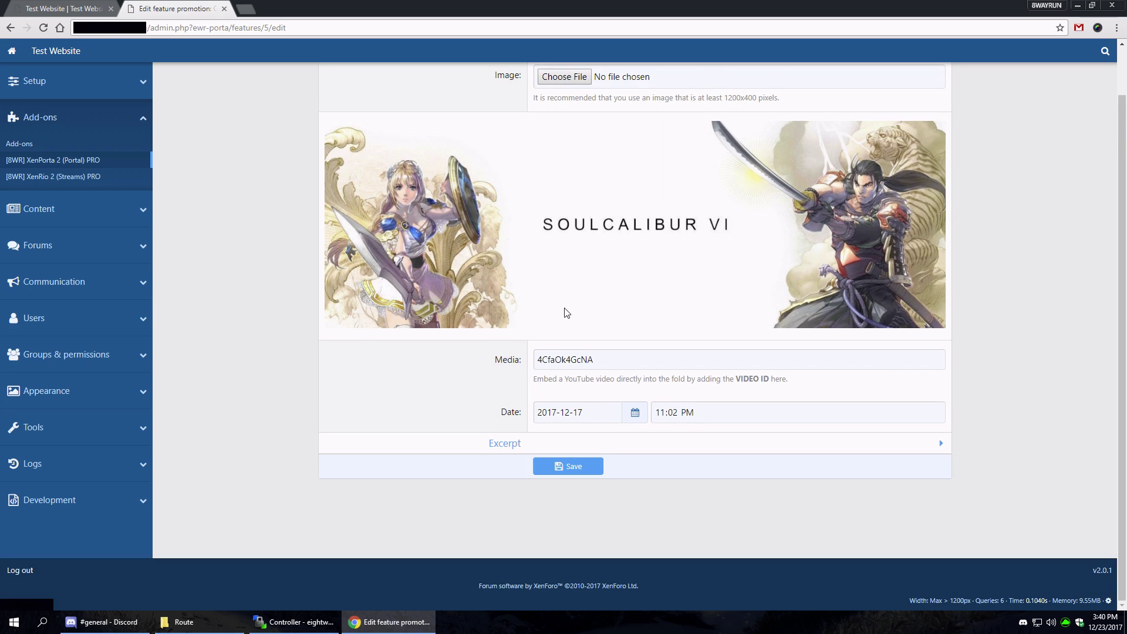
pyautogui.doubleClick(576, 360)
pyautogui.scroll(1, 423, 390)
pyautogui.click(428, 427)
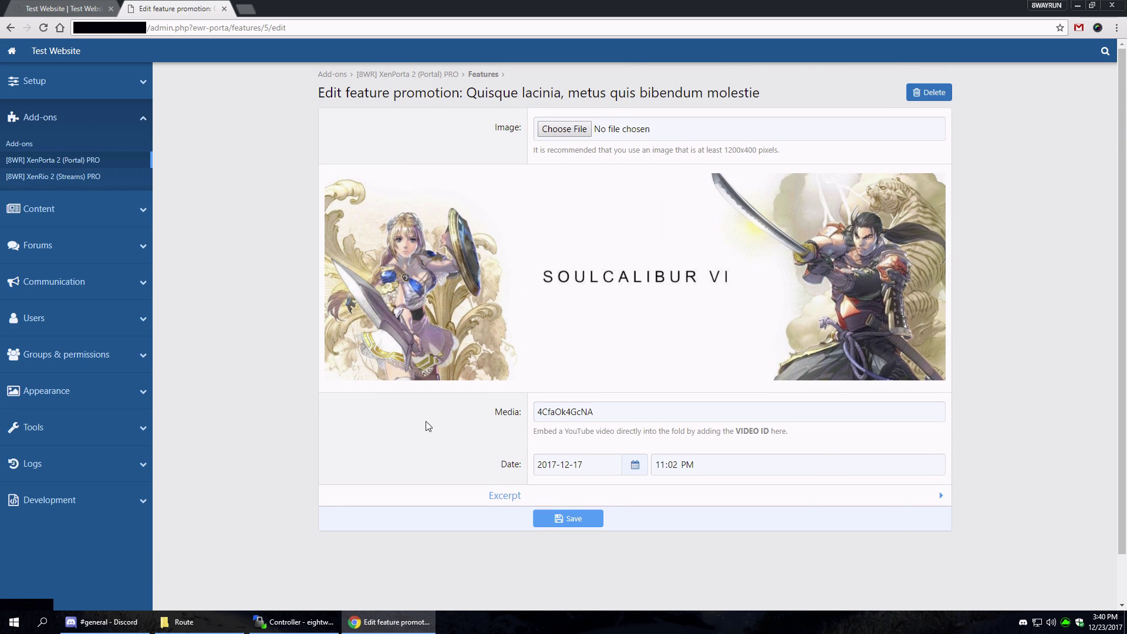
# Step: Reload the homepage and step the slider through each slide, then return to the feature editor
pyautogui.click(64, 8)
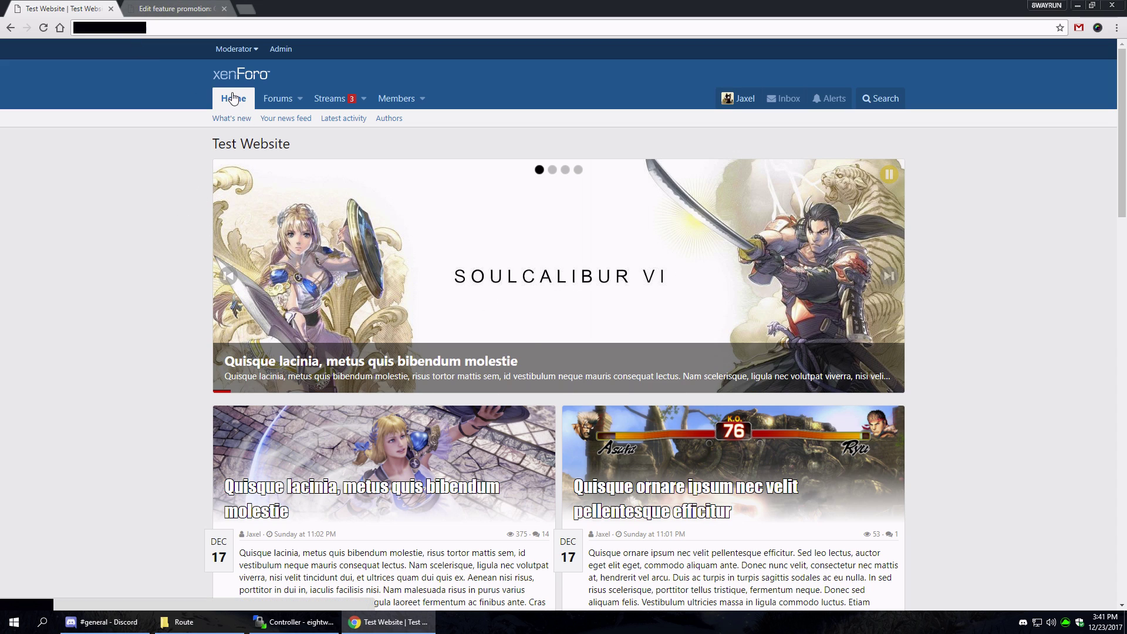
pyautogui.press('F5')
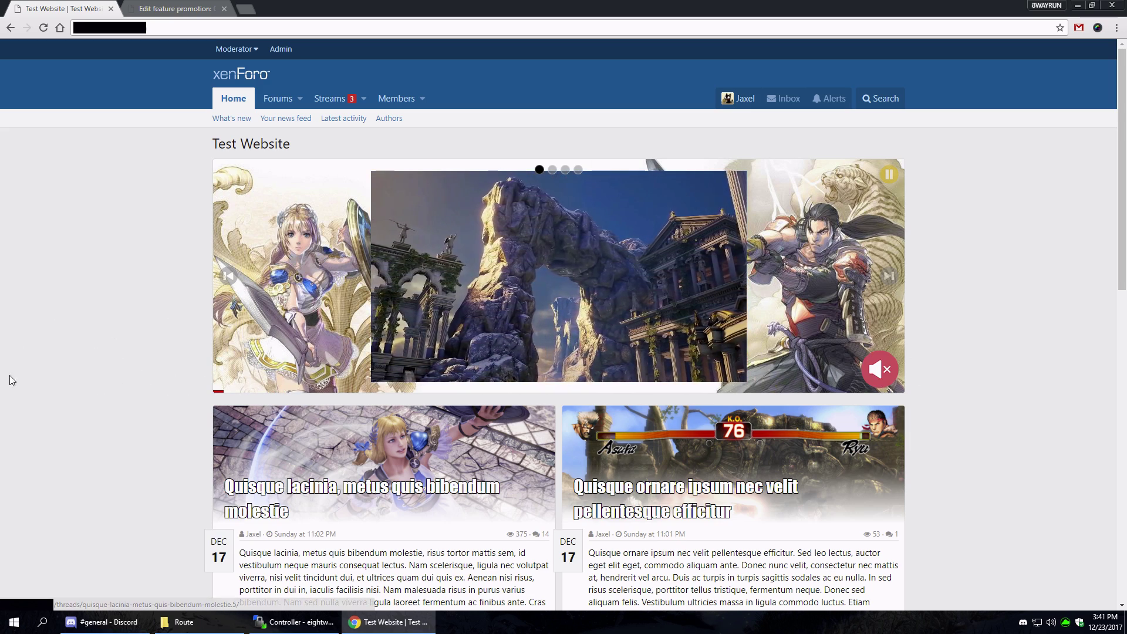
pyautogui.doubleClick(891, 281)
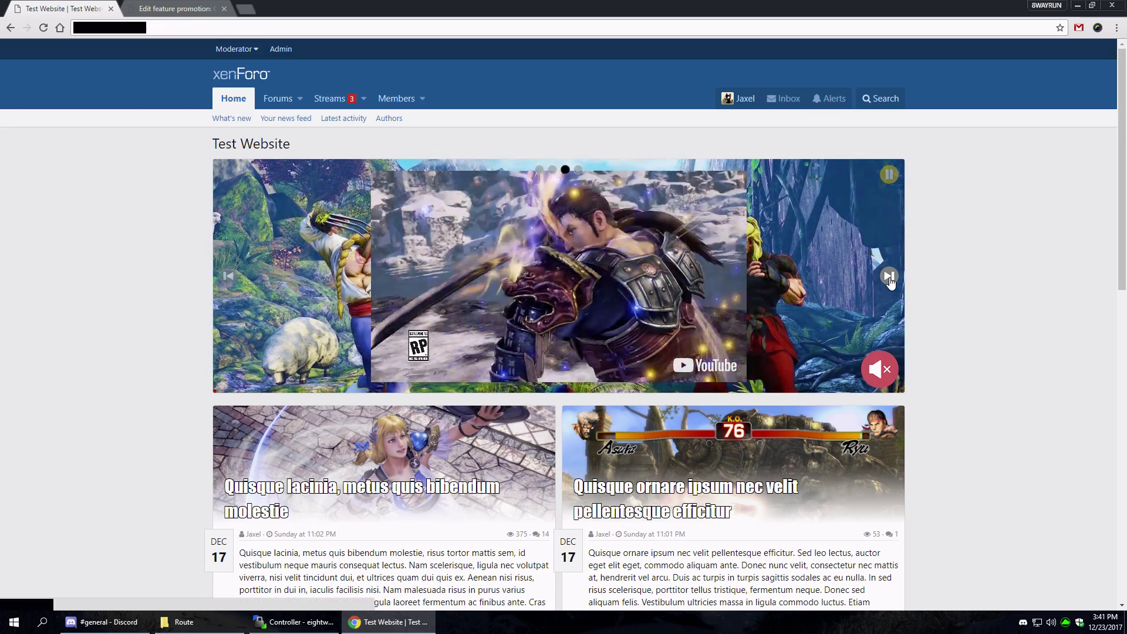
pyautogui.click(891, 281)
pyautogui.click(891, 281)
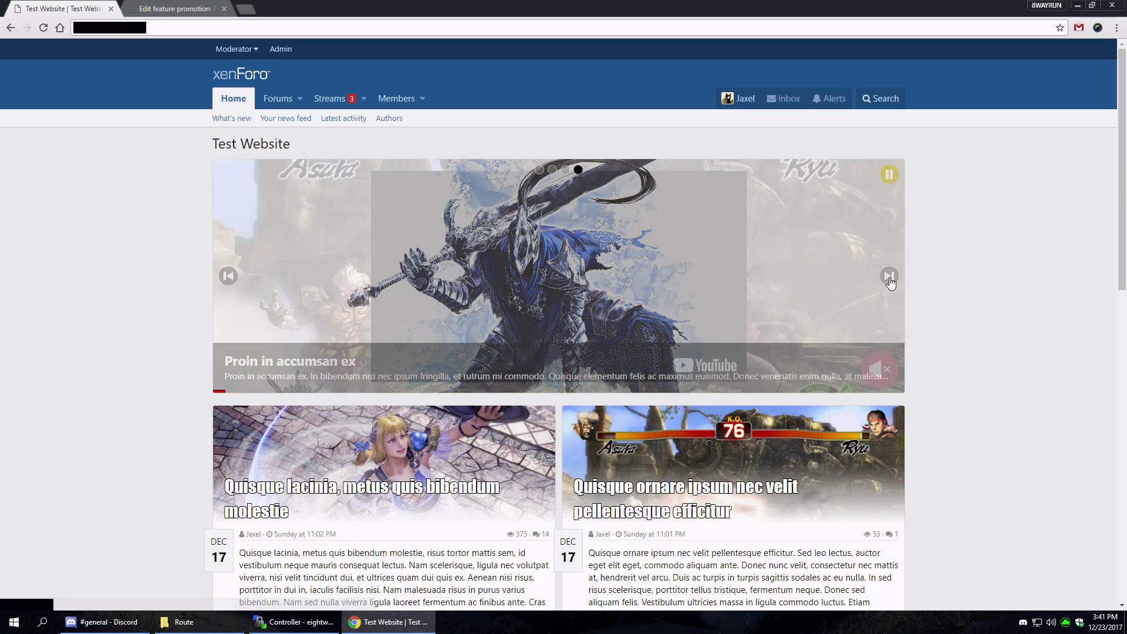
pyautogui.click(890, 277)
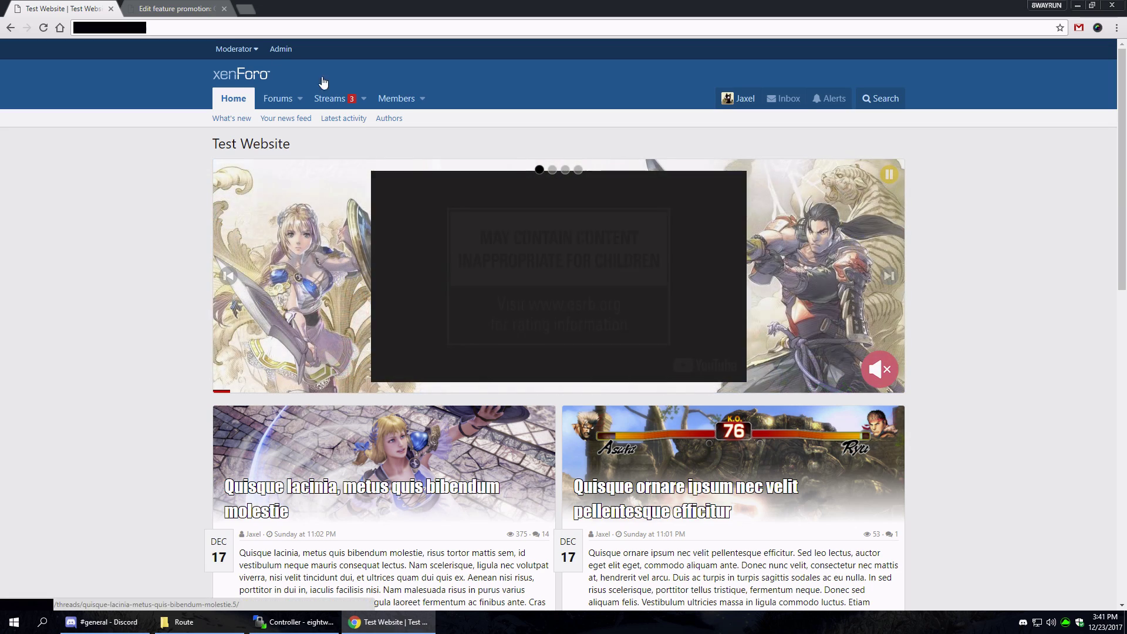
pyautogui.click(189, 11)
# Step: Open the portal's Authors list and review the single author's profile before going back
pyautogui.click(10, 27)
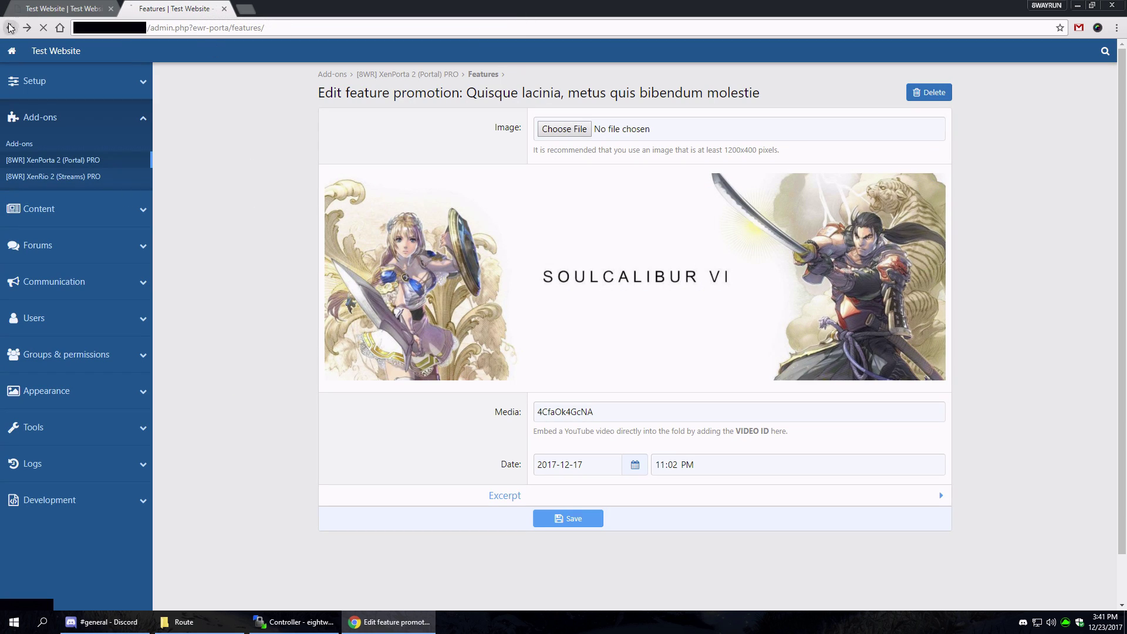
pyautogui.click(11, 28)
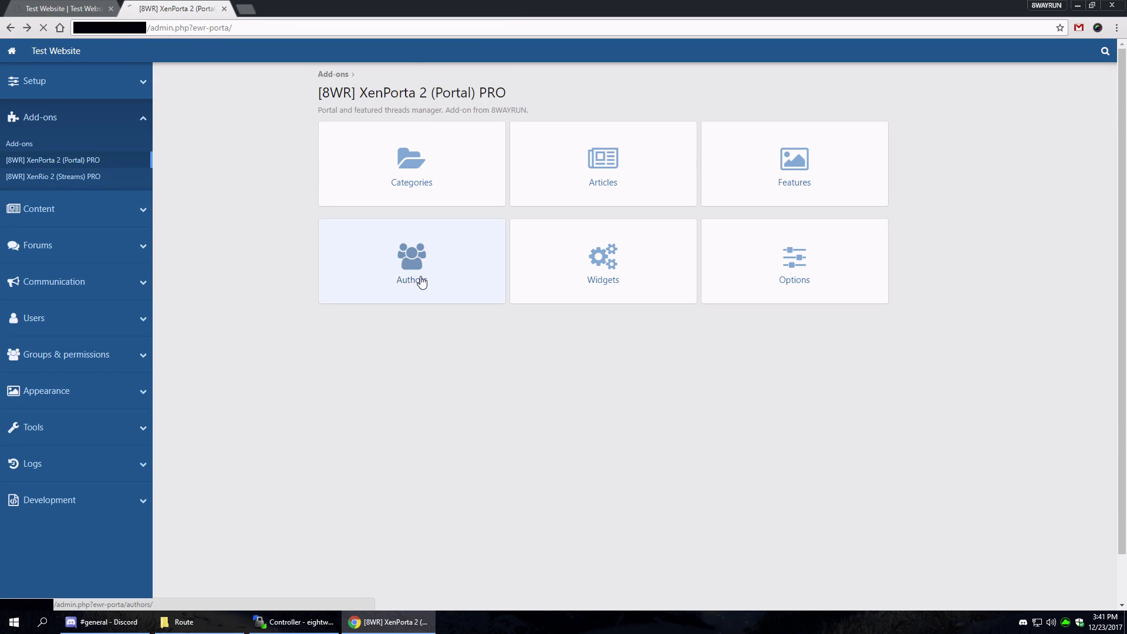
pyautogui.click(421, 280)
pyautogui.click(392, 169)
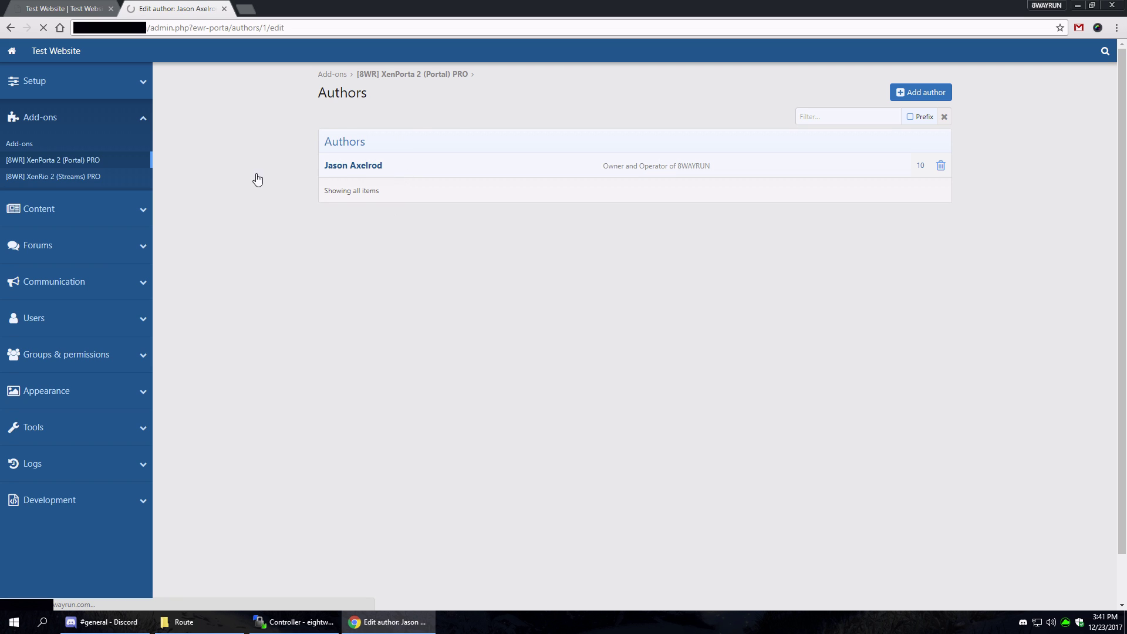
pyautogui.scroll(-3, 458, 333)
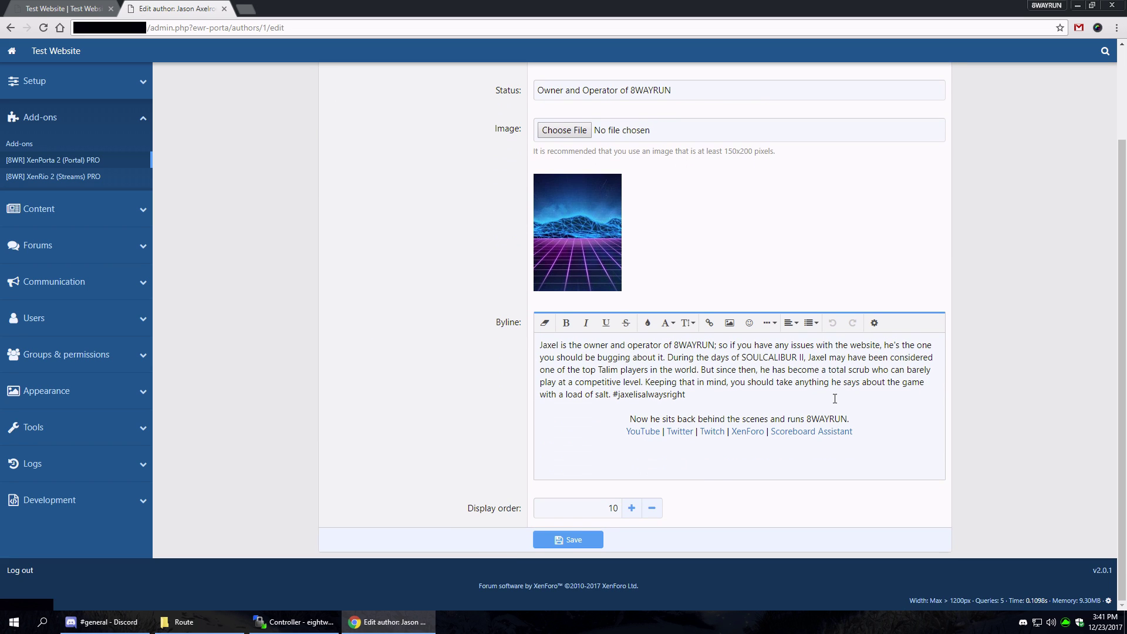
pyautogui.scroll(3, 729, 224)
pyautogui.click(9, 28)
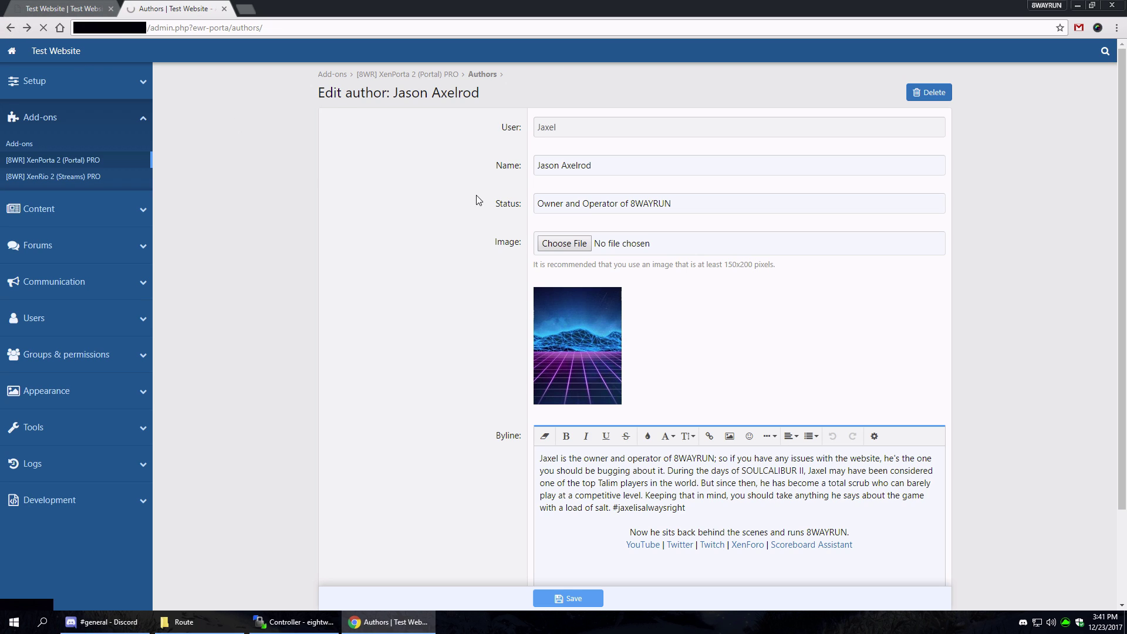
# Step: Go back to the XenPorta 2 (Portal) PRO add-on overview
pyautogui.click(6, 29)
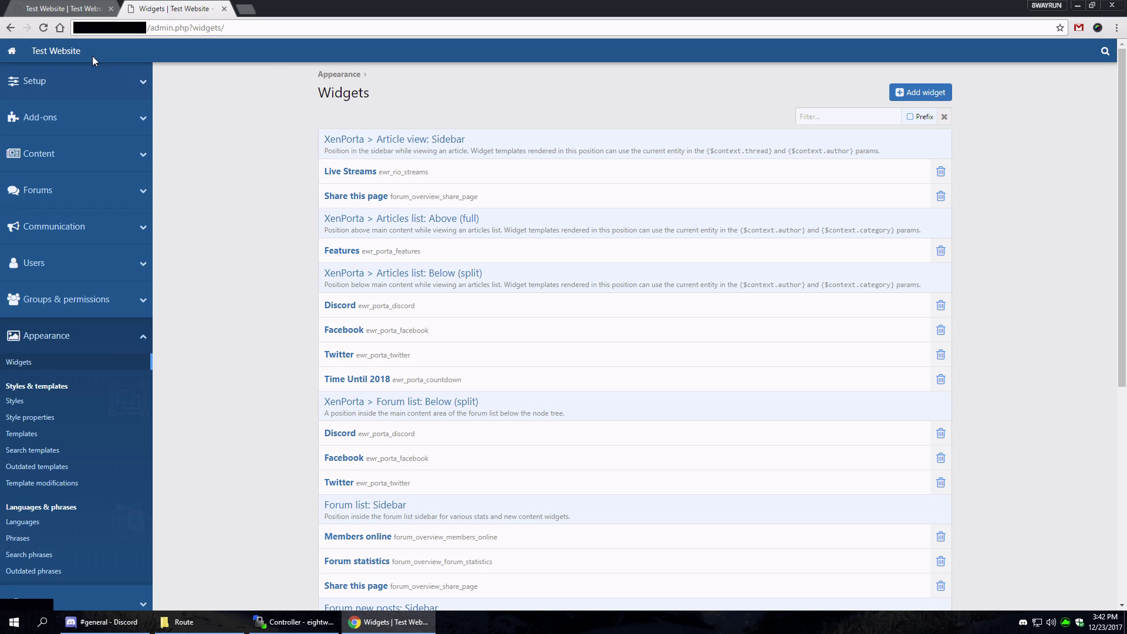
pyautogui.click(3, 29)
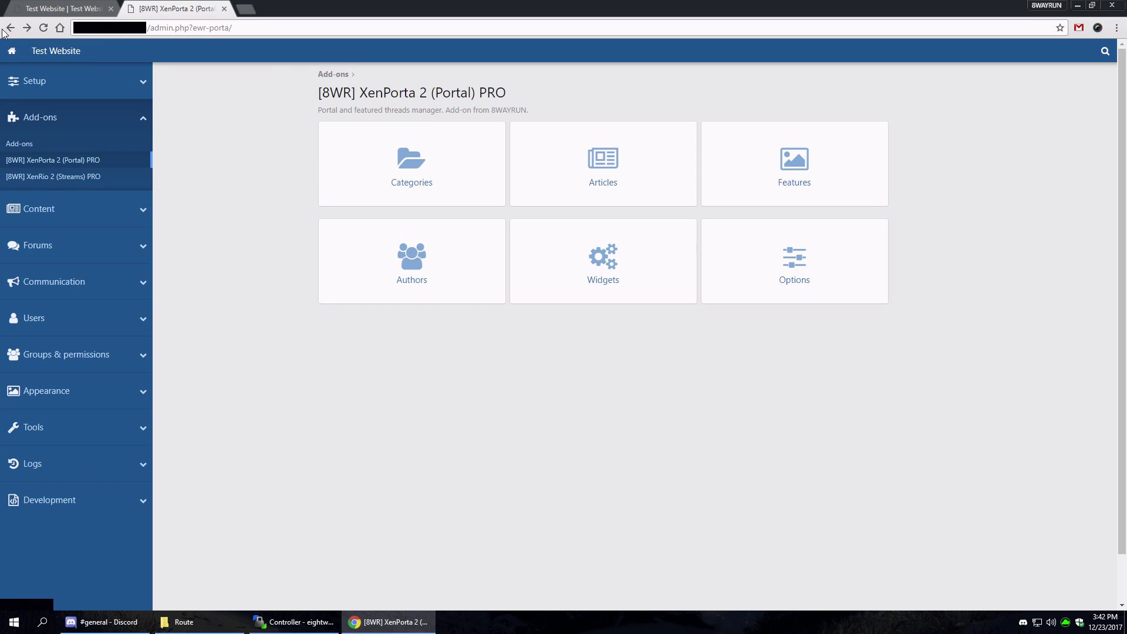
pyautogui.click(789, 241)
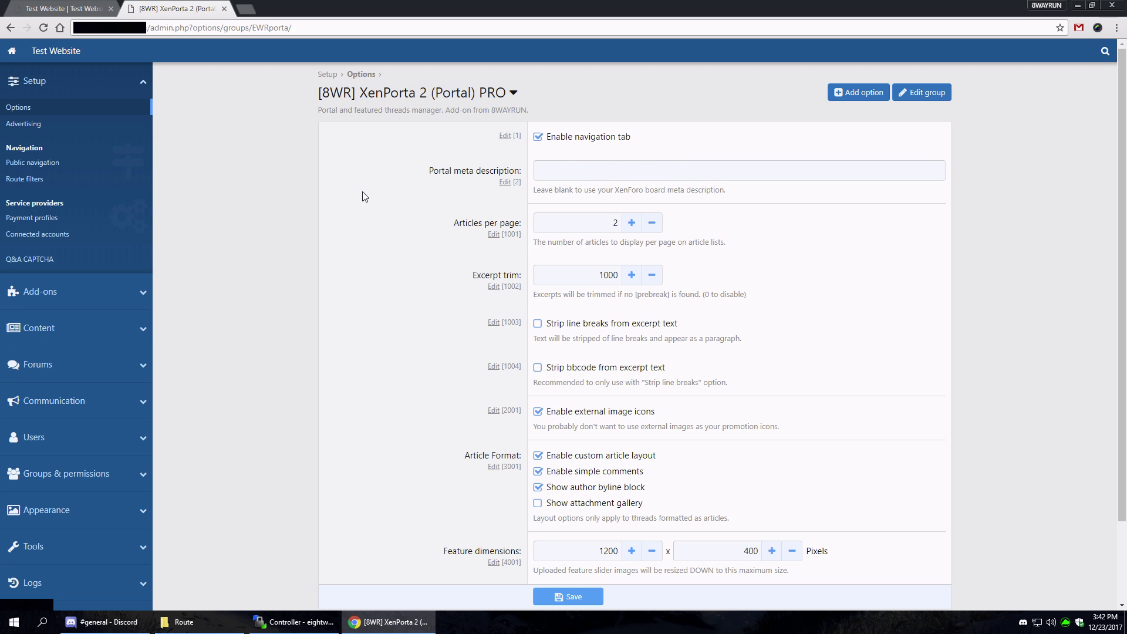
pyautogui.scroll(-3, 362, 196)
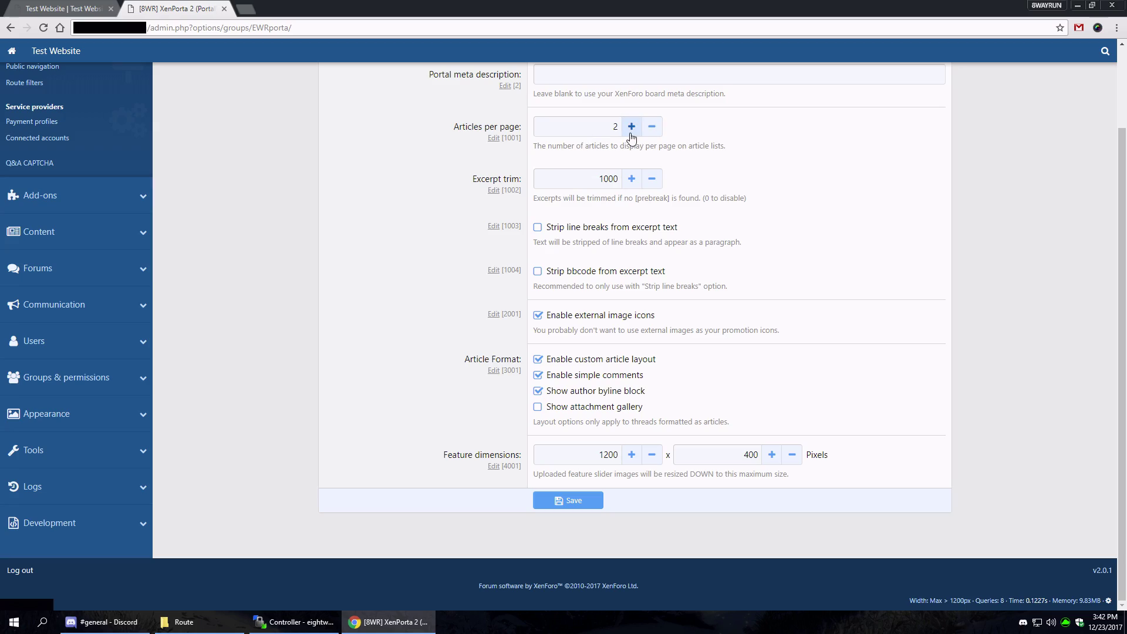
pyautogui.click(65, 9)
pyautogui.scroll(-5, 157, 274)
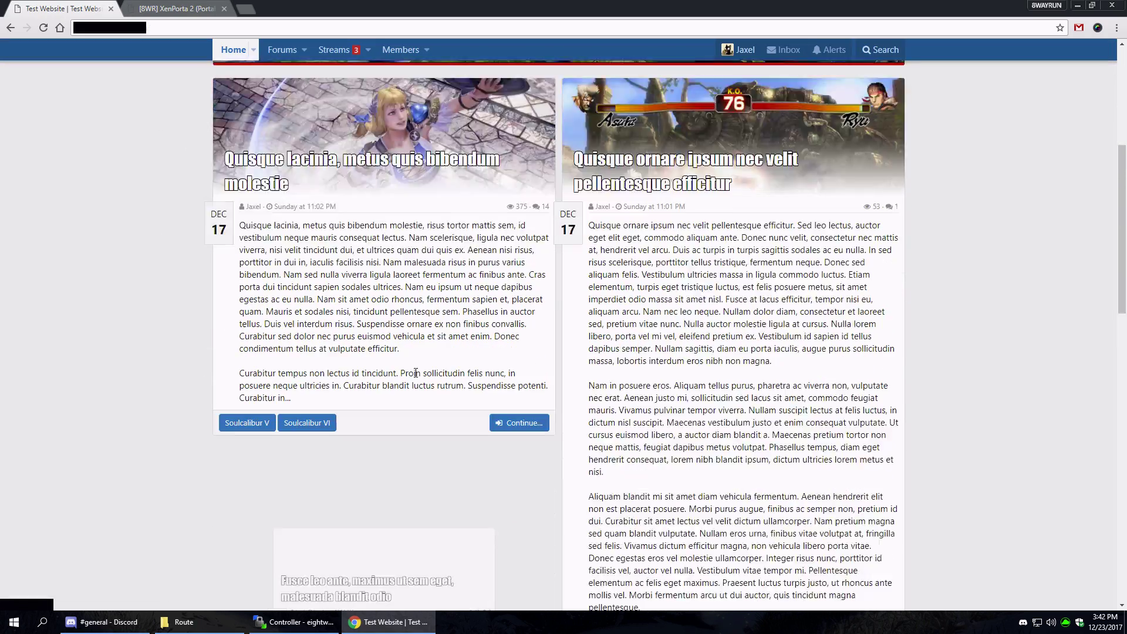
pyautogui.scroll(-15, 416, 373)
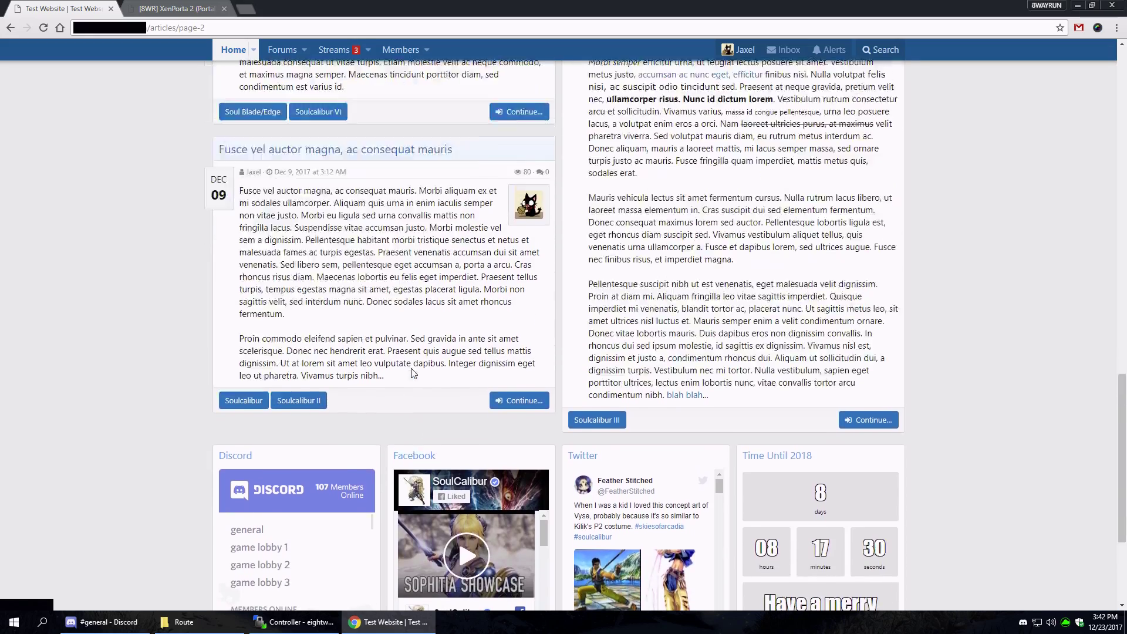
pyautogui.scroll(12, 414, 374)
pyautogui.scroll(-4, 785, 473)
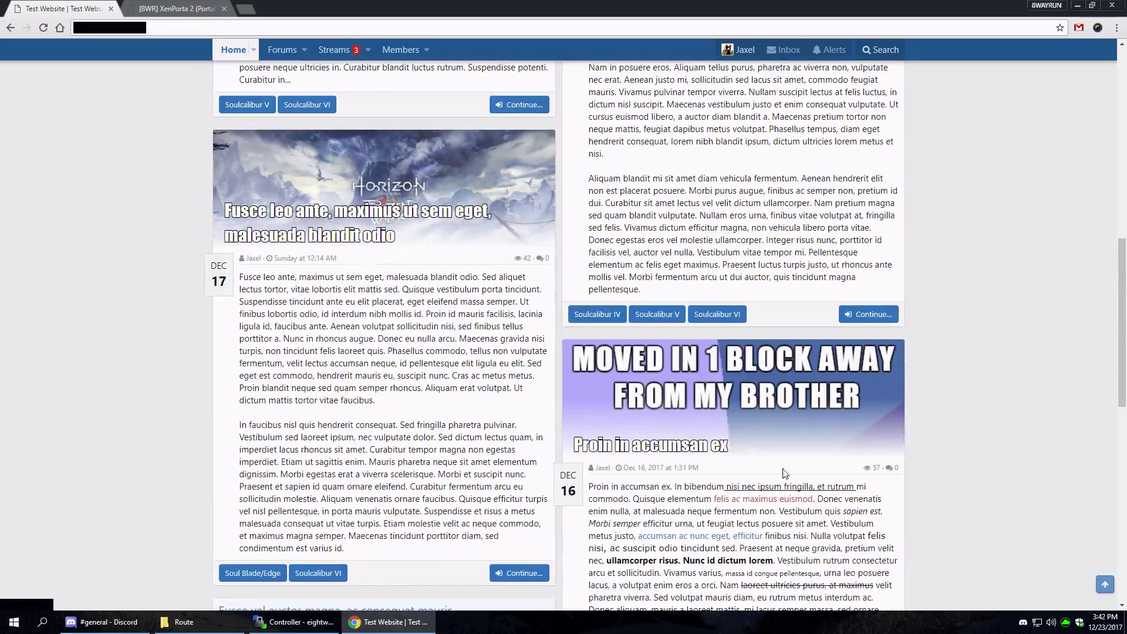
pyautogui.scroll(-6, 785, 473)
pyautogui.scroll(-4, 417, 301)
pyautogui.scroll(6, 417, 300)
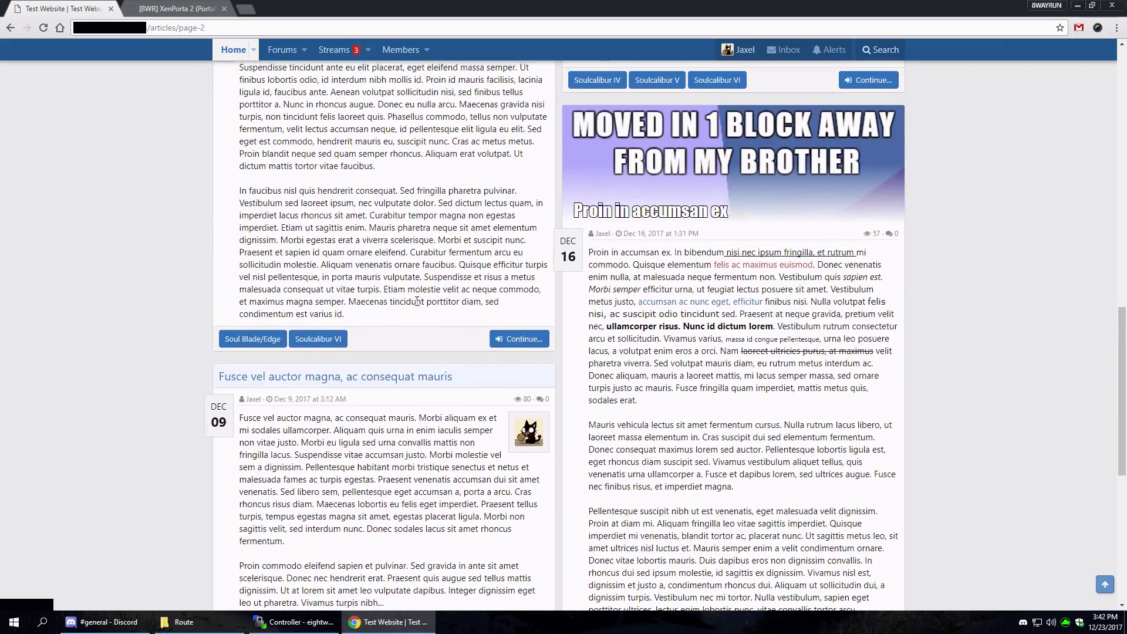
pyautogui.scroll(15, 417, 301)
# Step: Raise Articles per page to 10 in the XenPorta options and save
pyautogui.click(176, 8)
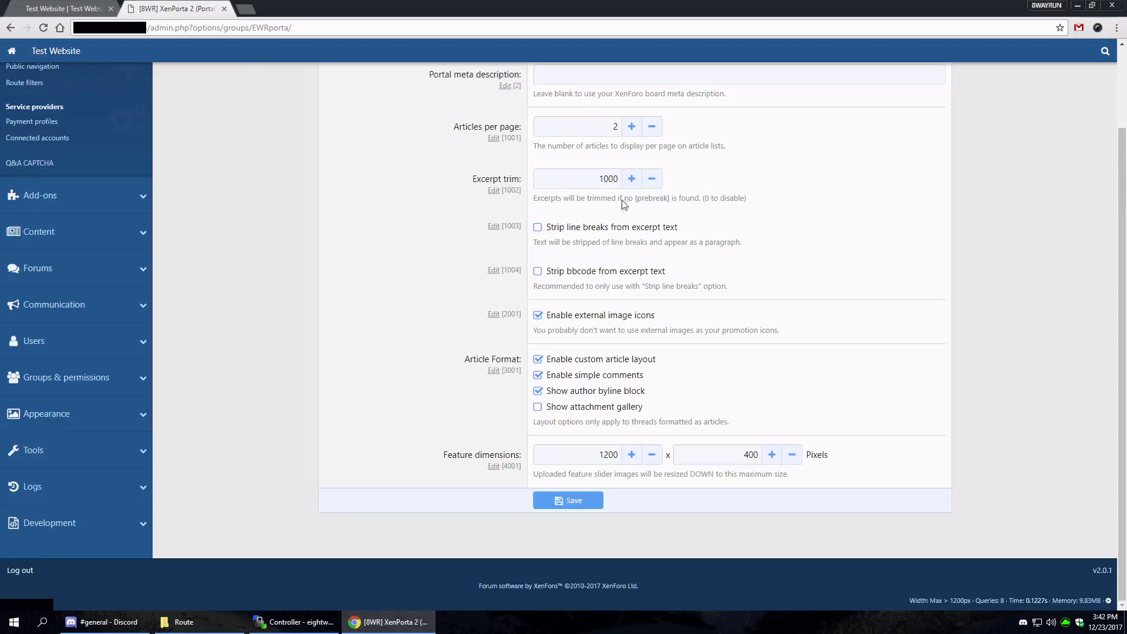
pyautogui.click(630, 130)
pyautogui.click(582, 499)
pyautogui.doubleClick(581, 271)
pyautogui.click(444, 332)
# Step: Check the article listing on the live site, then return to the portal options
pyautogui.click(65, 9)
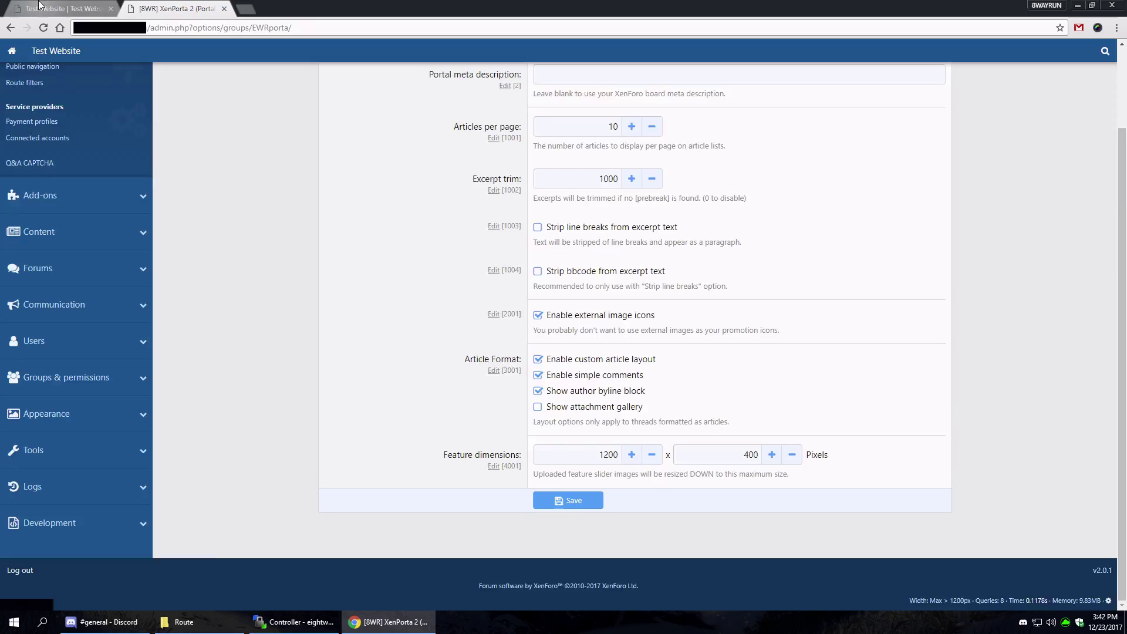
pyautogui.scroll(-6, 82, 323)
pyautogui.scroll(-4, 82, 322)
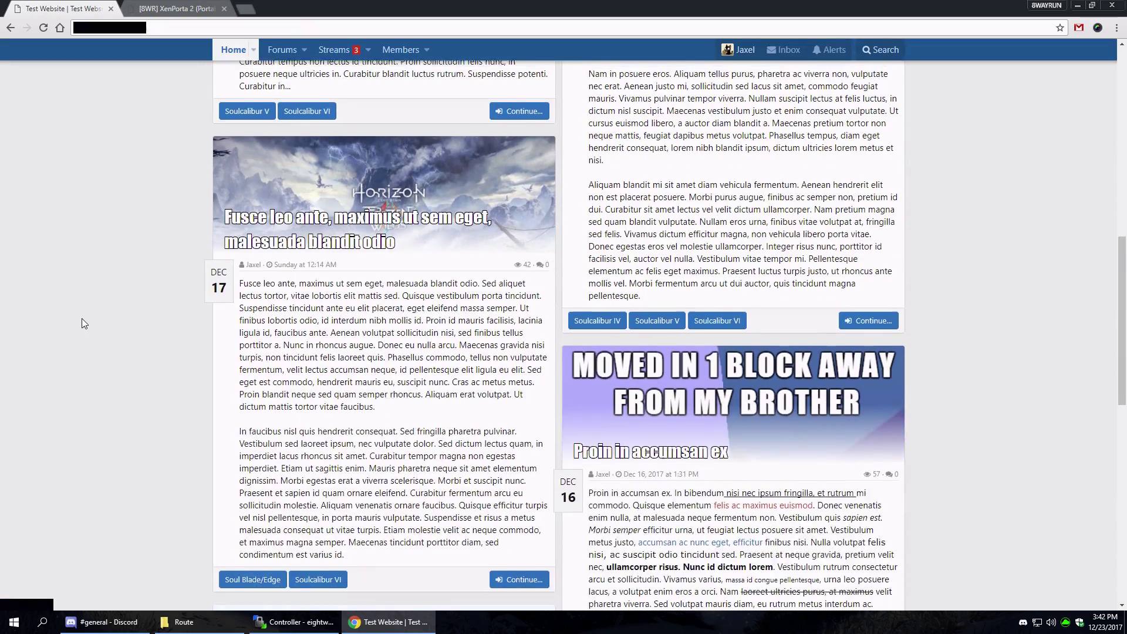
pyautogui.scroll(12, 82, 320)
pyautogui.click(194, 7)
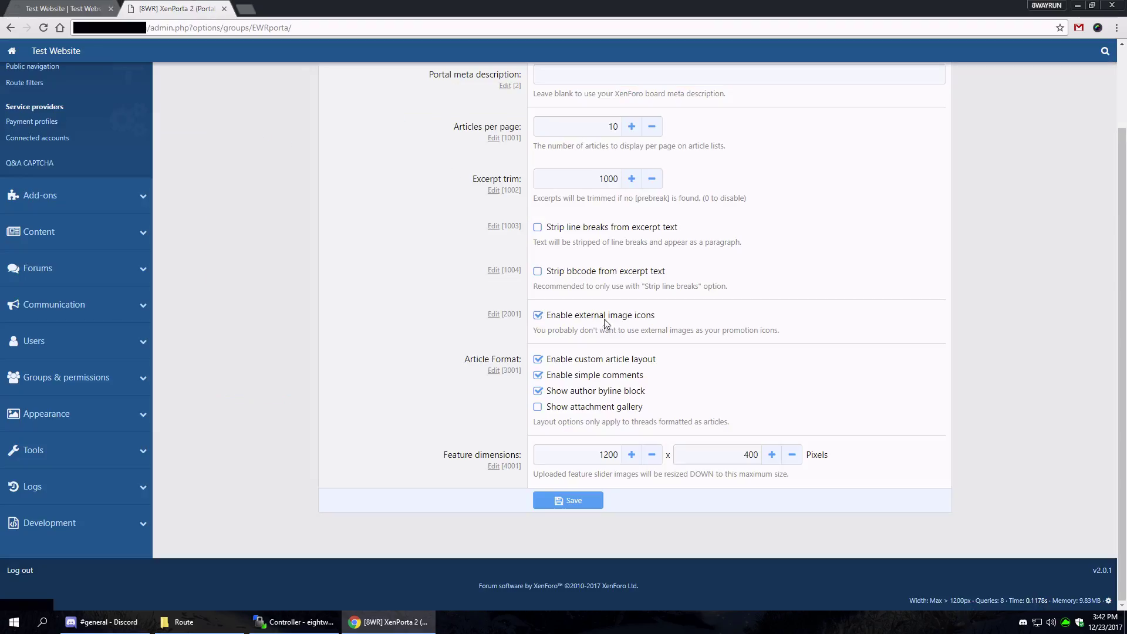
pyautogui.rightClick(5, 8)
# Step: Switch between the Test Website homepage and the portal options, ending on the homepage
pyautogui.click(65, 11)
pyautogui.click(65, 9)
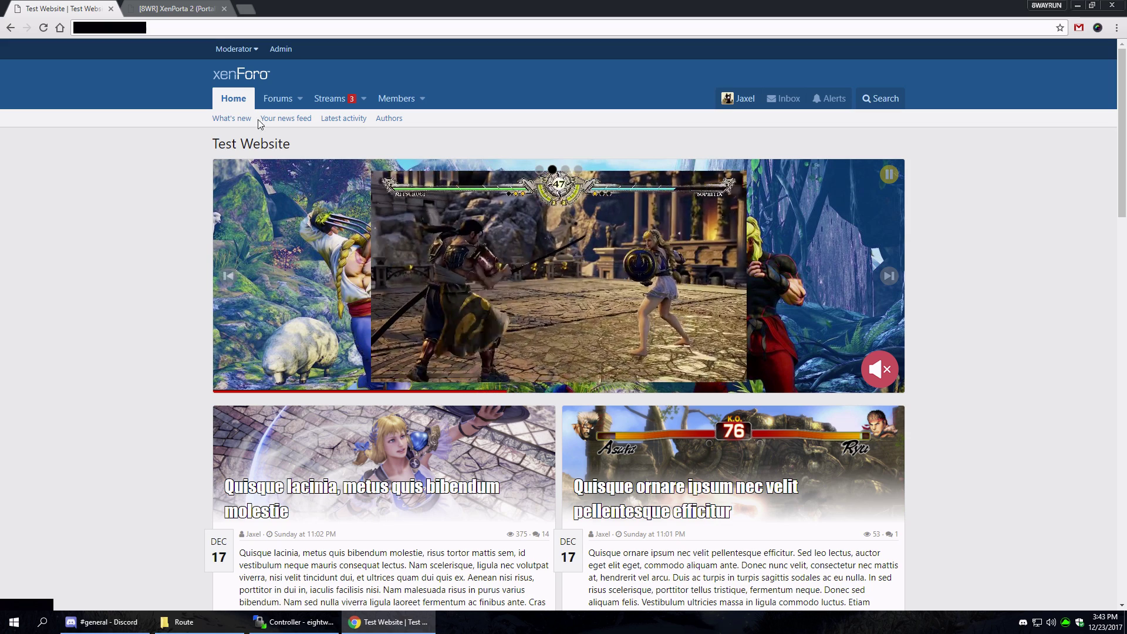
pyautogui.hotkey('ctrl', 'Tab')
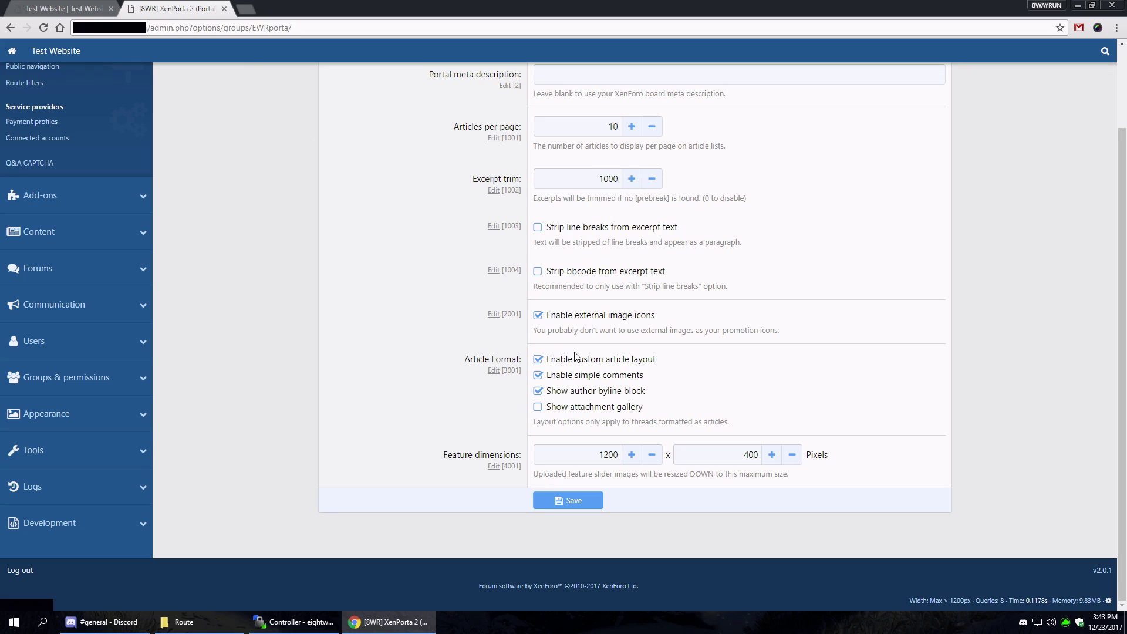
pyautogui.hotkey('ctrl', 'shift', 'Tab')
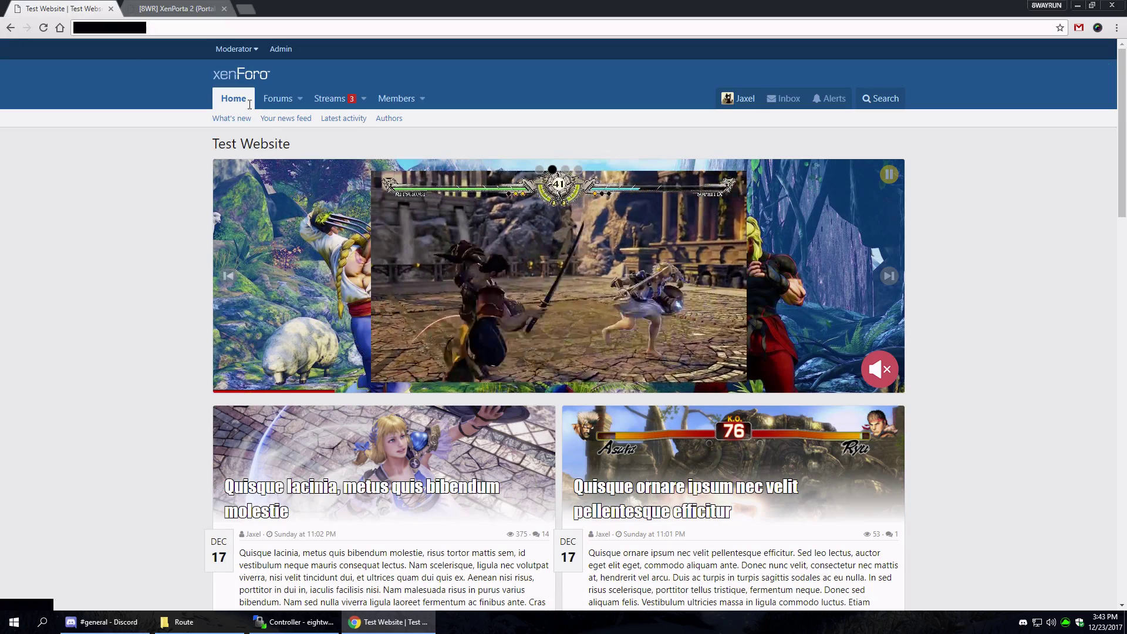
pyautogui.click(401, 506)
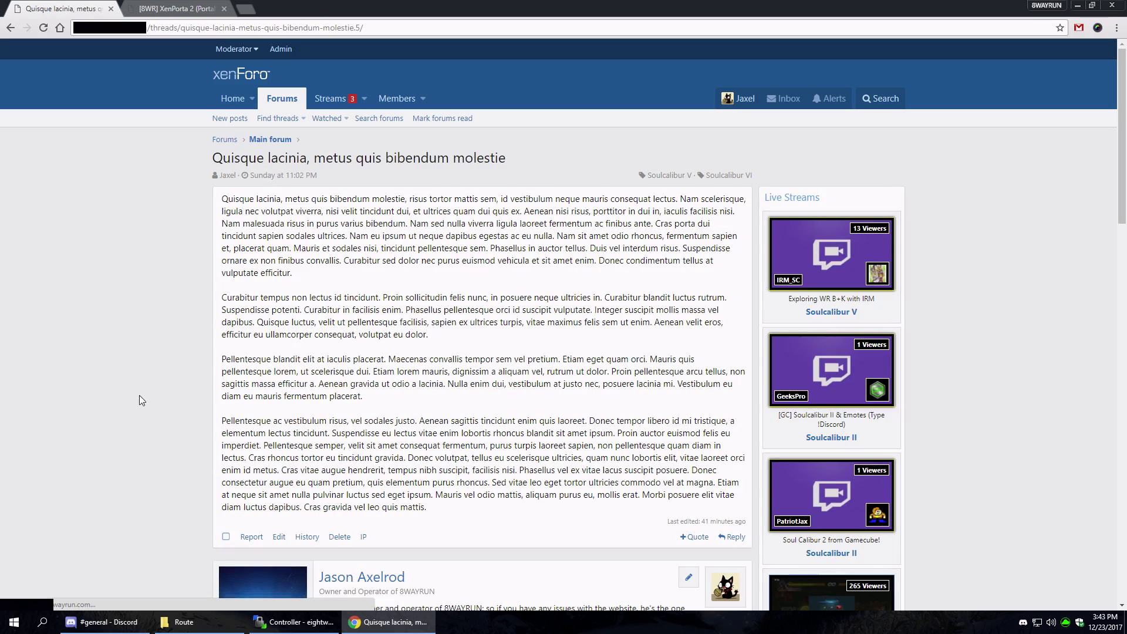
pyautogui.scroll(-4, 583, 509)
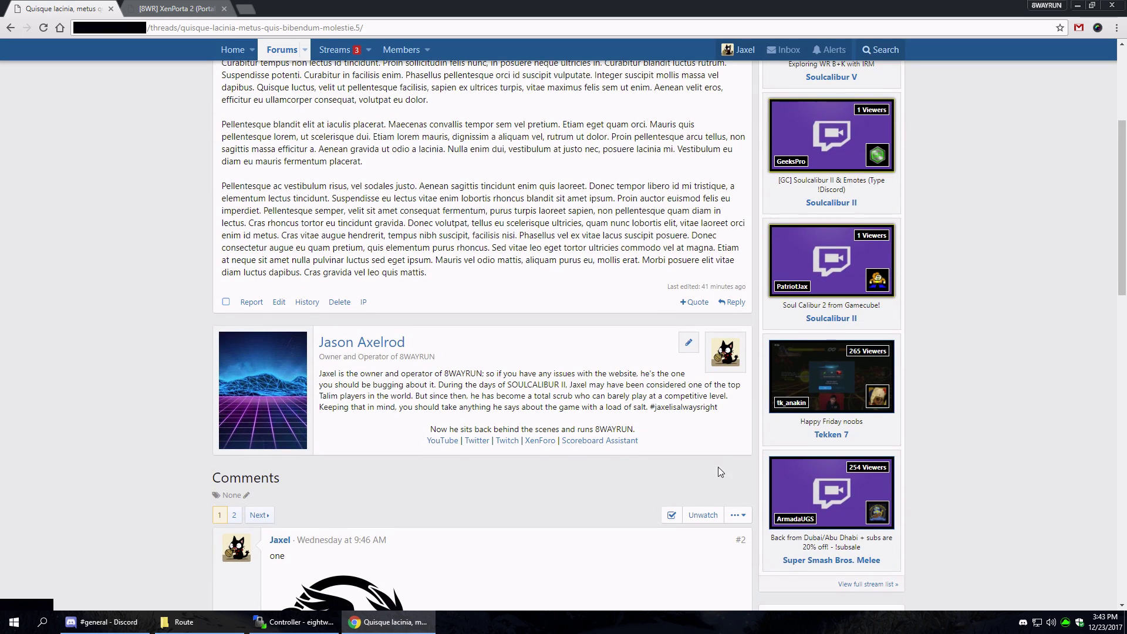
pyautogui.click(738, 515)
pyautogui.click(679, 462)
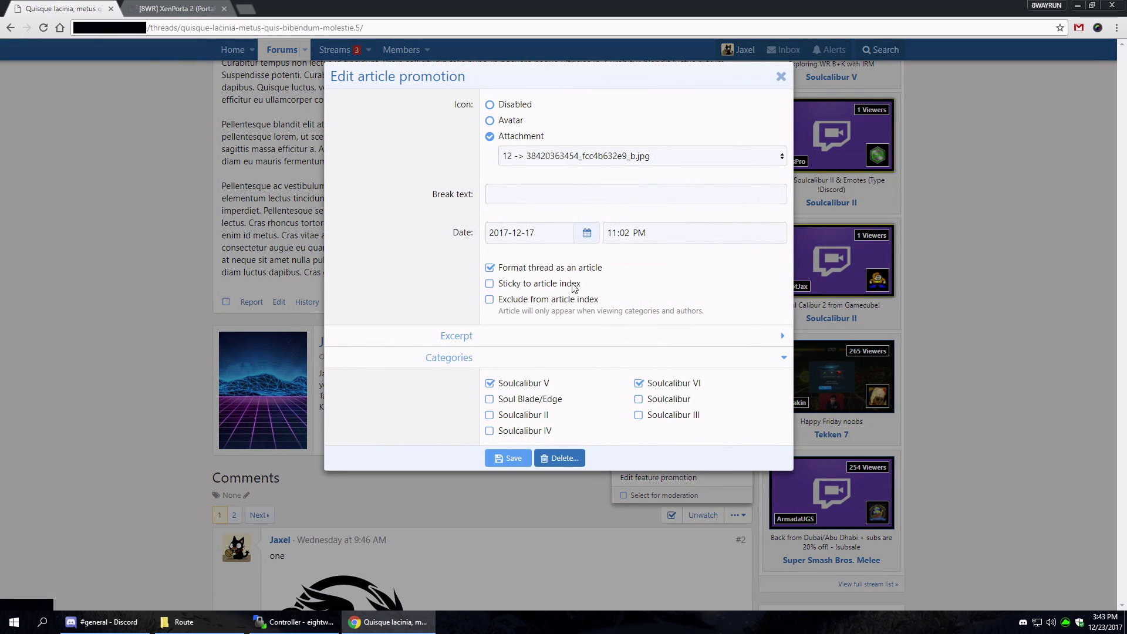
pyautogui.click(522, 271)
pyautogui.click(523, 271)
pyautogui.click(176, 8)
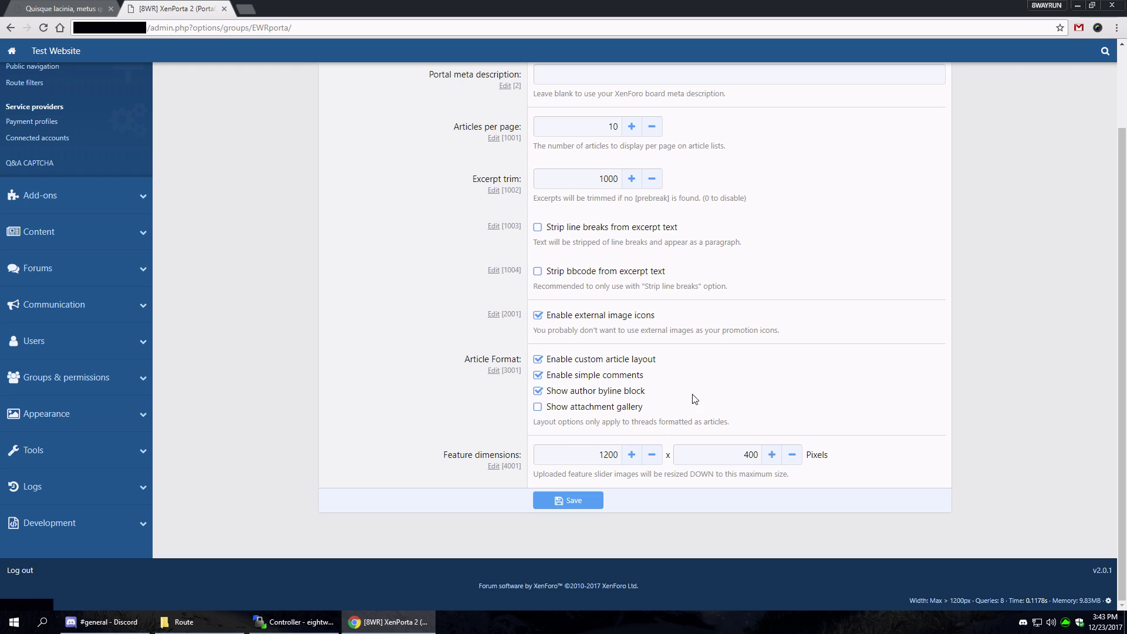
pyautogui.click(60, 8)
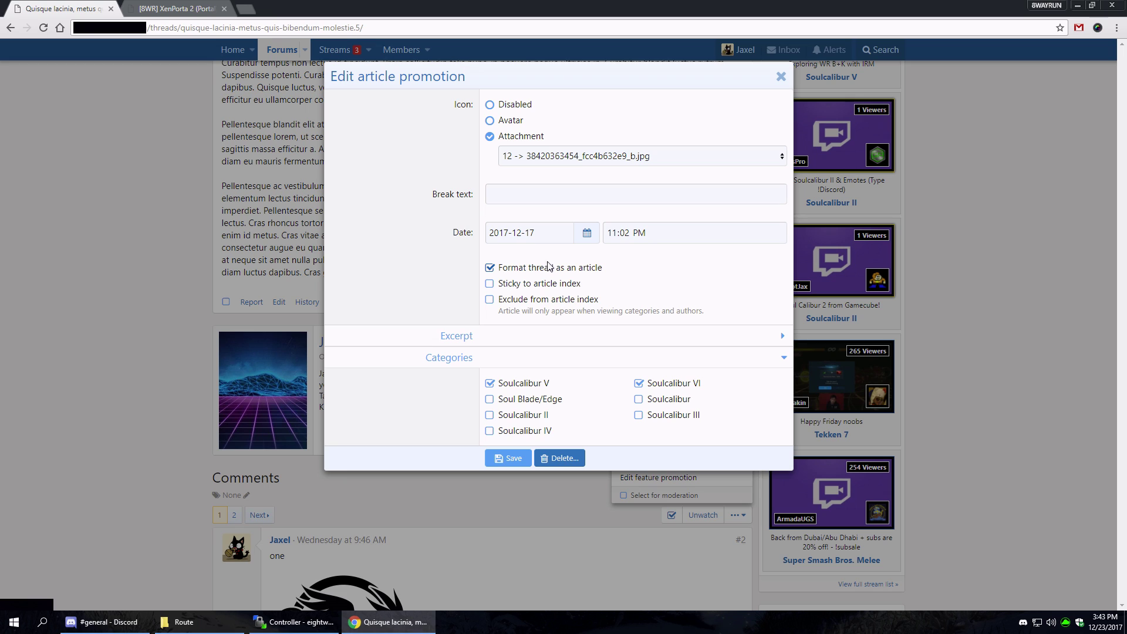
pyautogui.hotkey('ctrl', 'Tab')
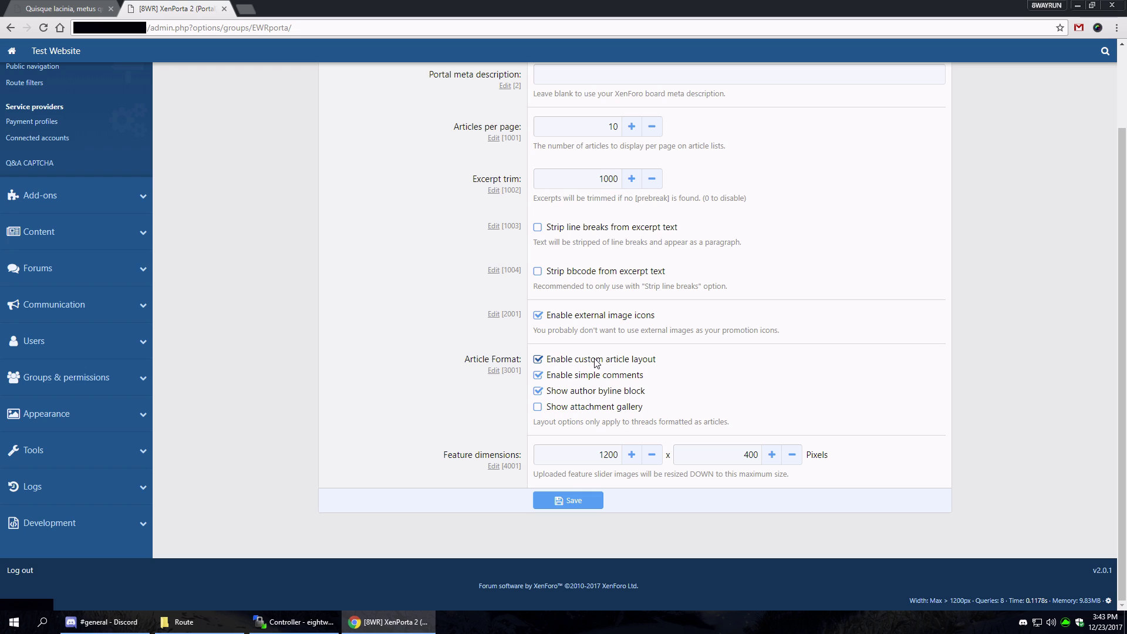
pyautogui.click(60, 8)
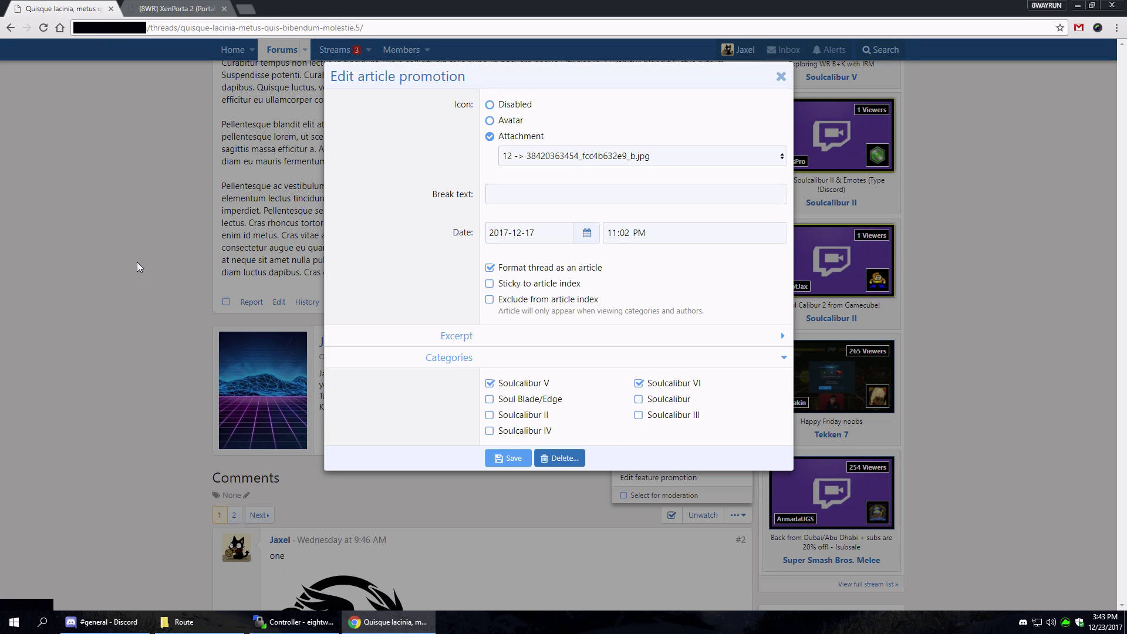
pyautogui.click(40, 321)
pyautogui.hotkey('ctrl', 'Tab')
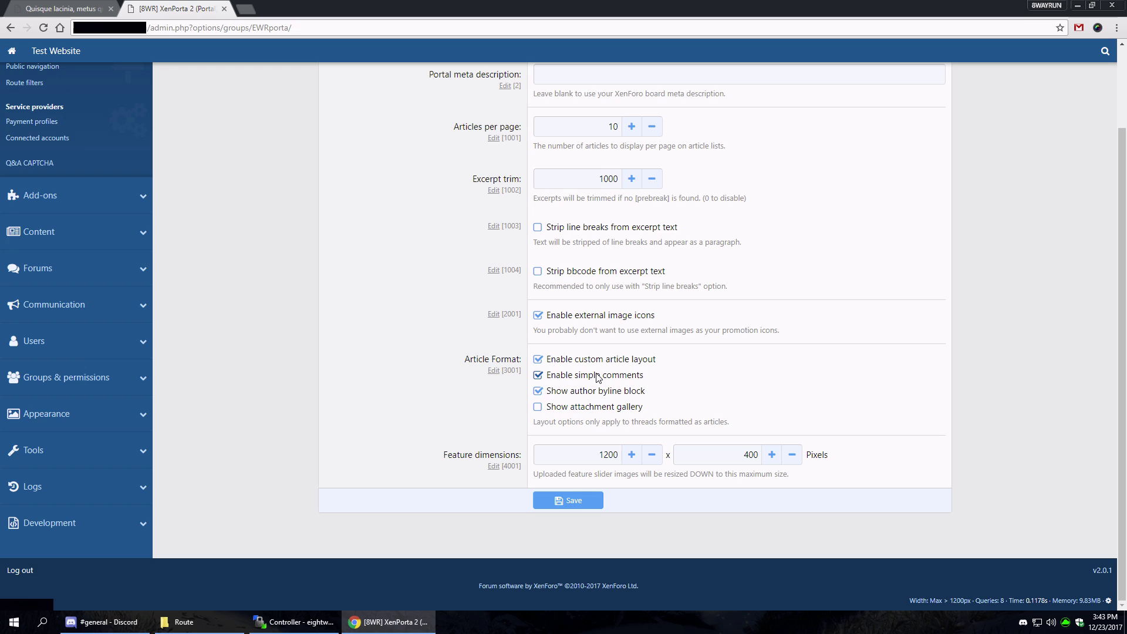
pyautogui.hotkey('ctrl', 'Tab')
pyautogui.scroll(-10, 201, 350)
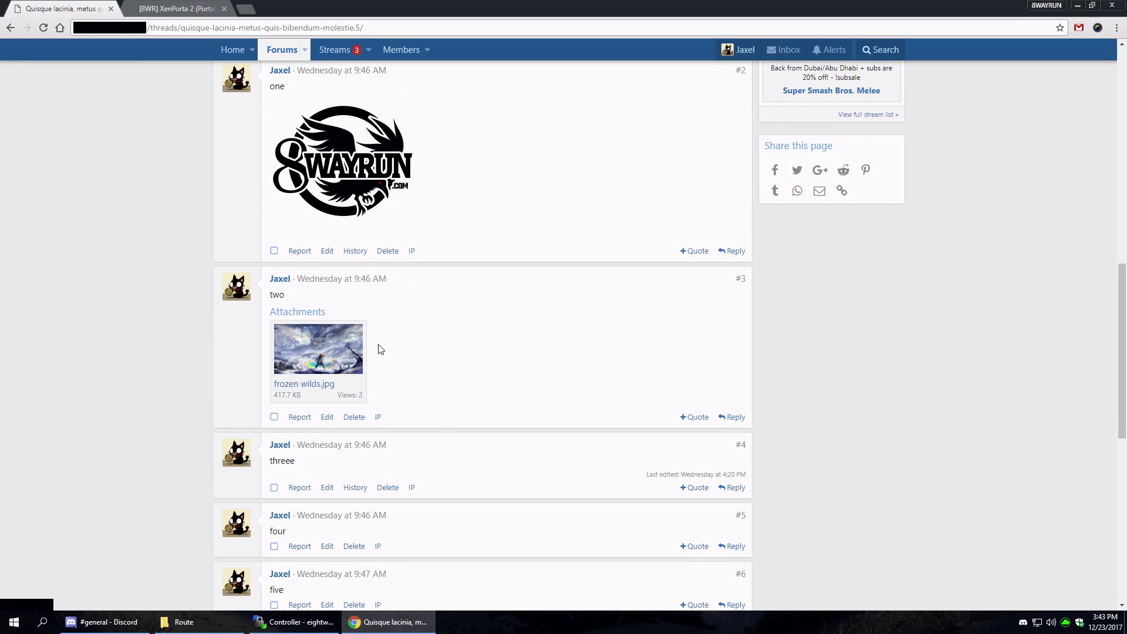
pyautogui.scroll(-3, 317, 475)
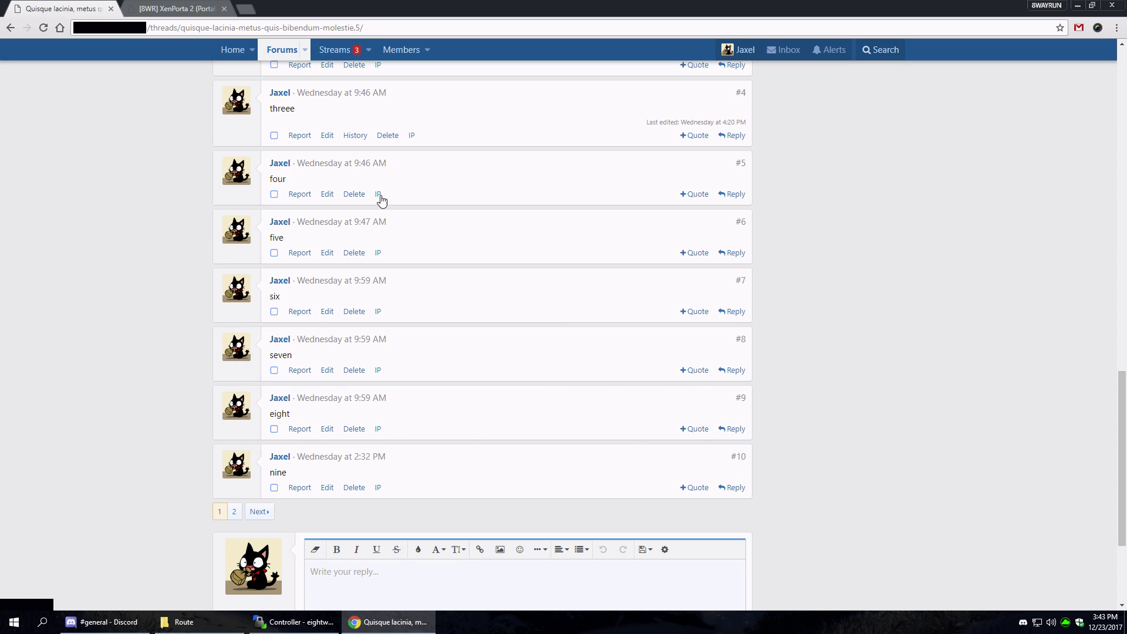
pyautogui.click(235, 11)
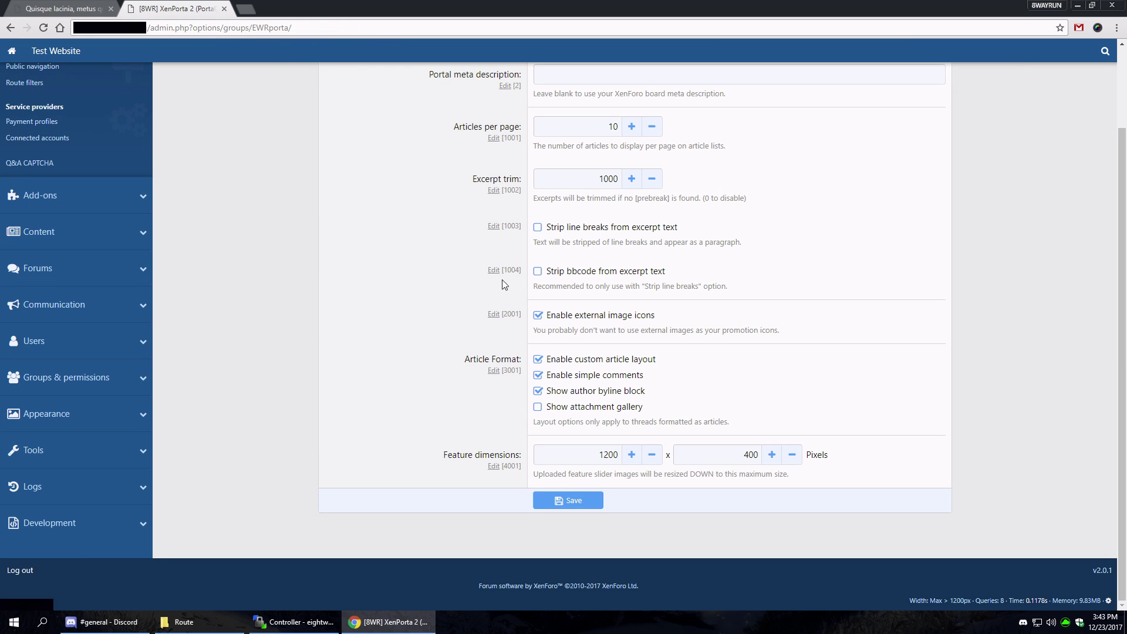
pyautogui.click(566, 360)
pyautogui.click(560, 503)
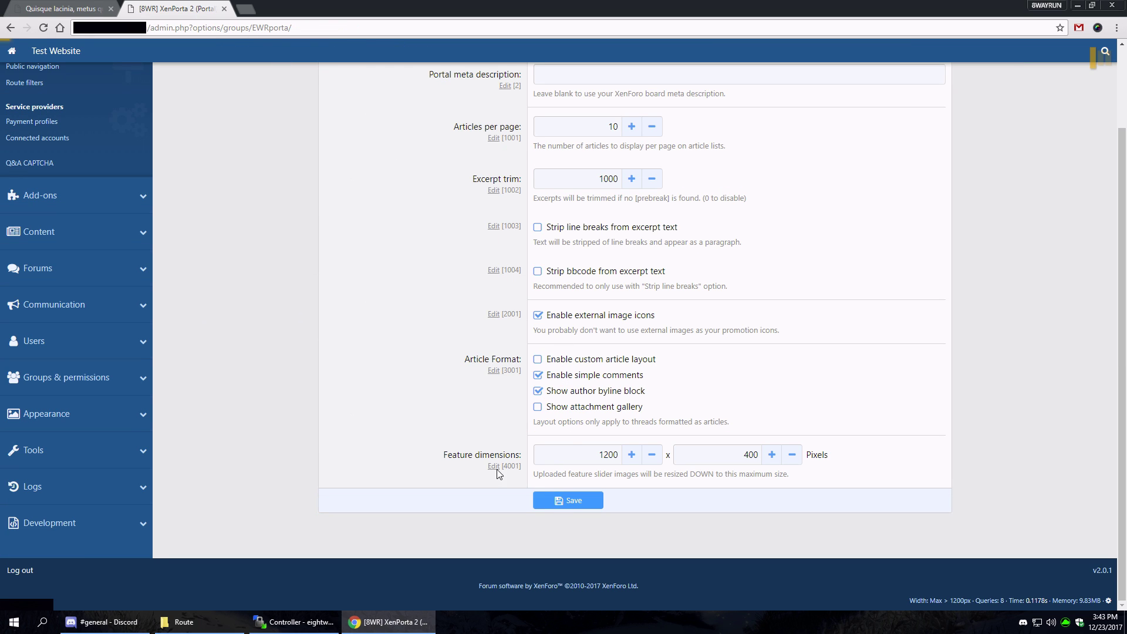
pyautogui.click(62, 9)
pyautogui.click(43, 28)
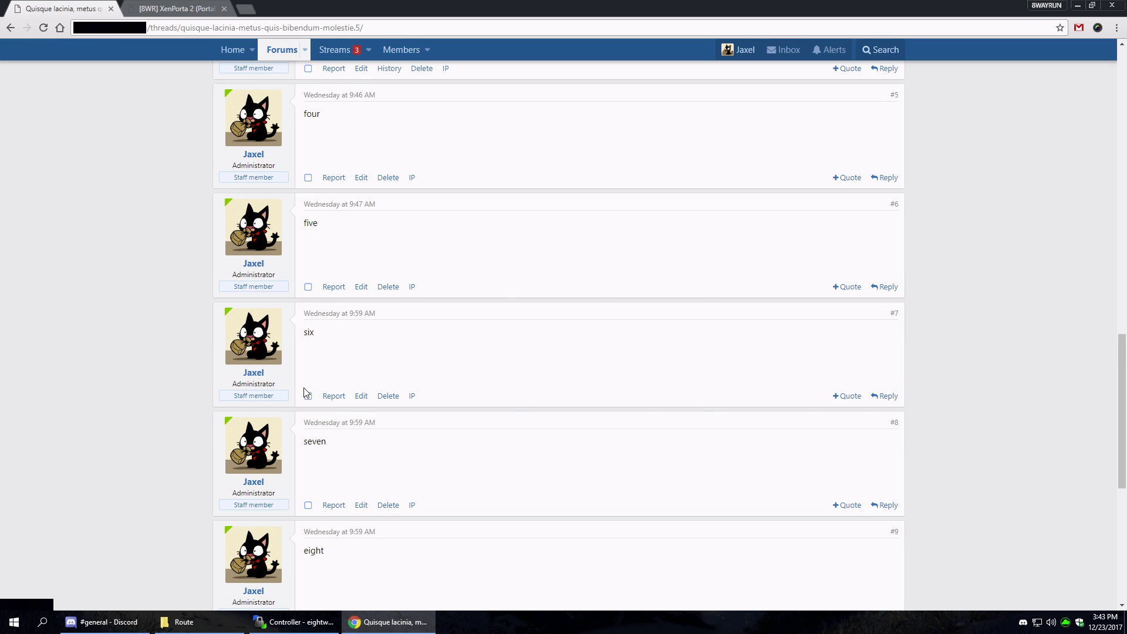
pyautogui.hotkey('ctrl', 'Tab')
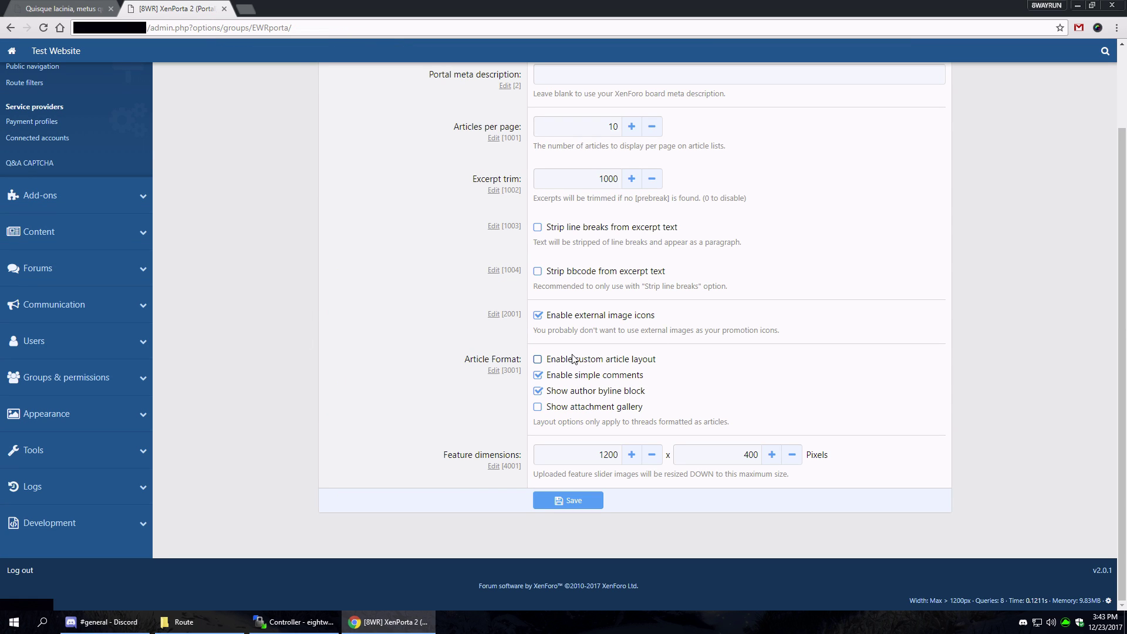
pyautogui.click(573, 500)
pyautogui.hotkey('ctrl', 'Tab')
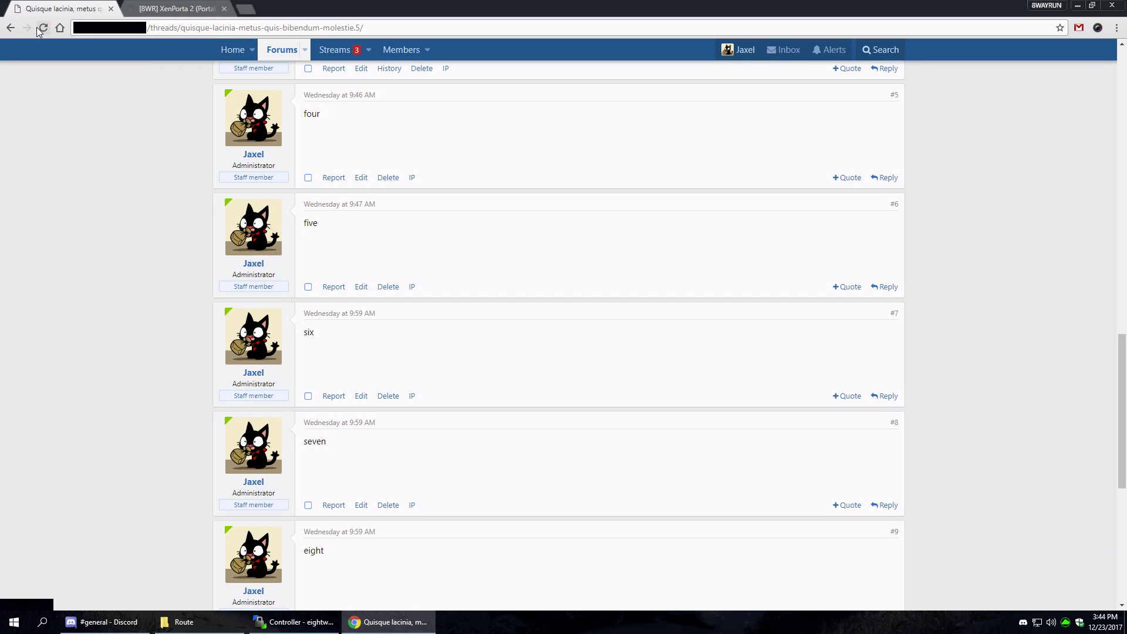
pyautogui.click(39, 28)
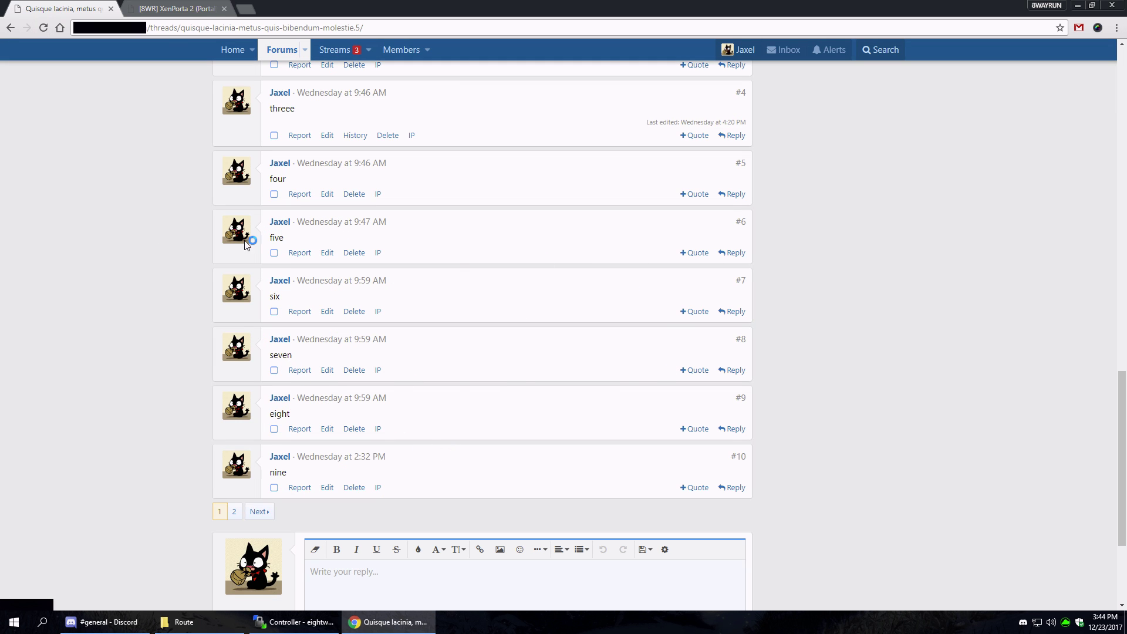
pyautogui.scroll(6, 563, 373)
pyautogui.hotkey('ctrl', 'Tab')
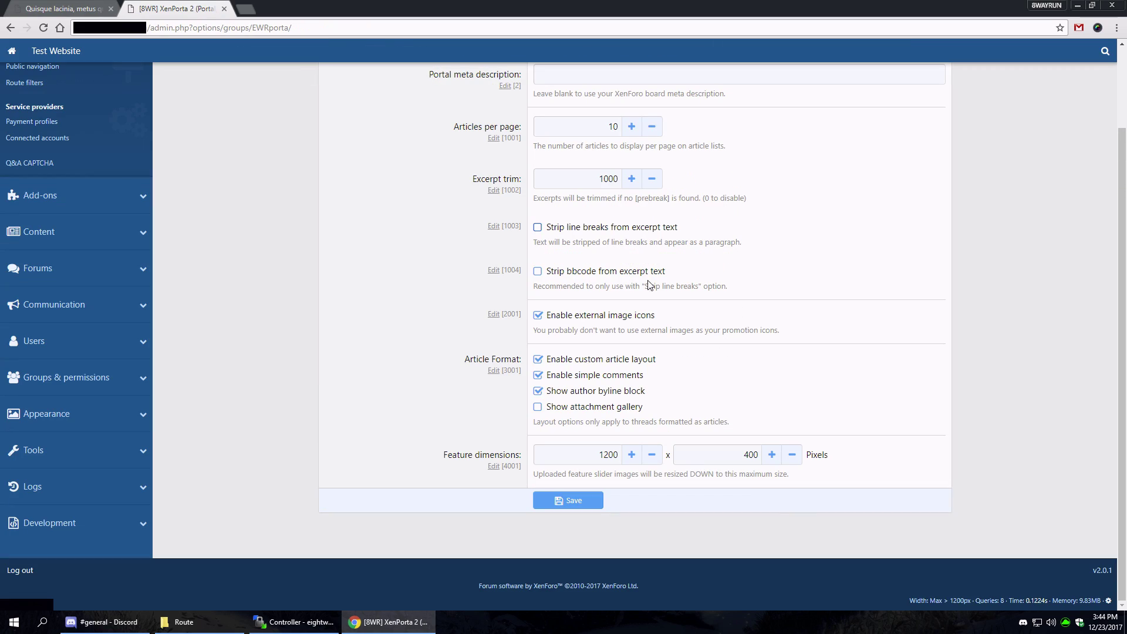
# Step: Reload the Quisque lacinia thread and glance at the XenPorta options before returning to the post editor
pyautogui.hotkey('ctrl', 'Tab')
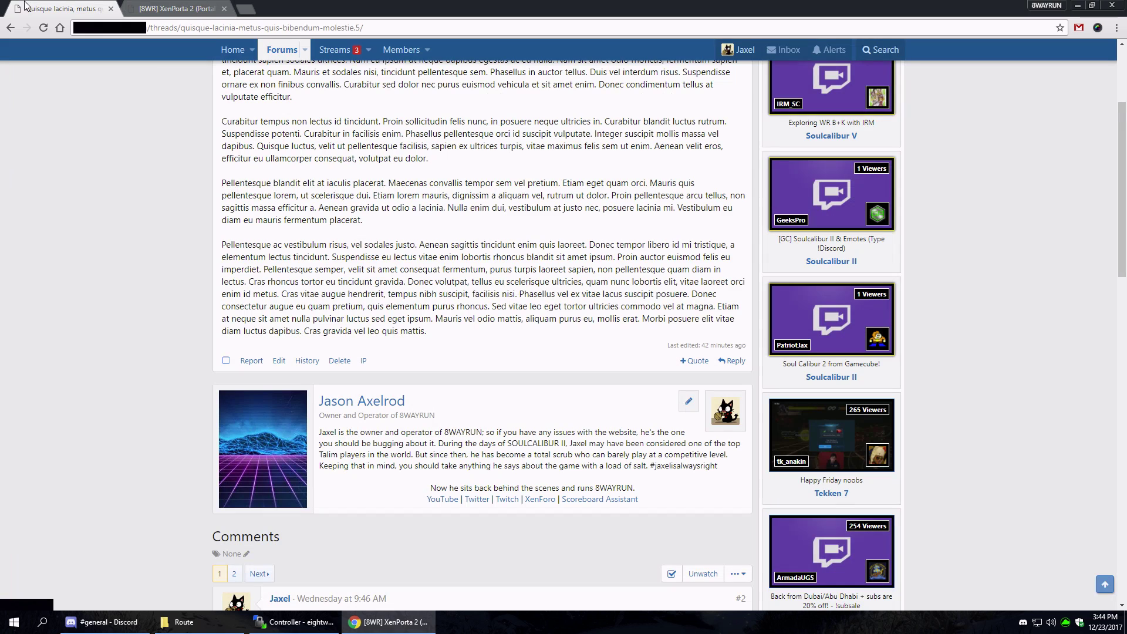
pyautogui.press('F5')
pyautogui.scroll(-4, 302, 293)
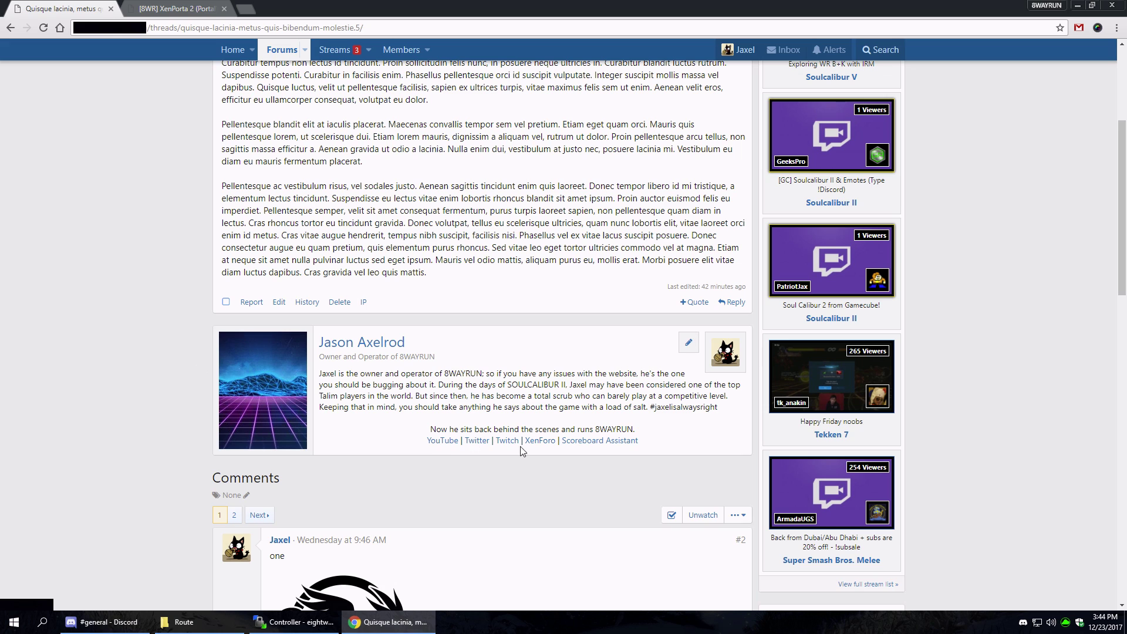
pyautogui.hotkey('ctrl', 'Tab')
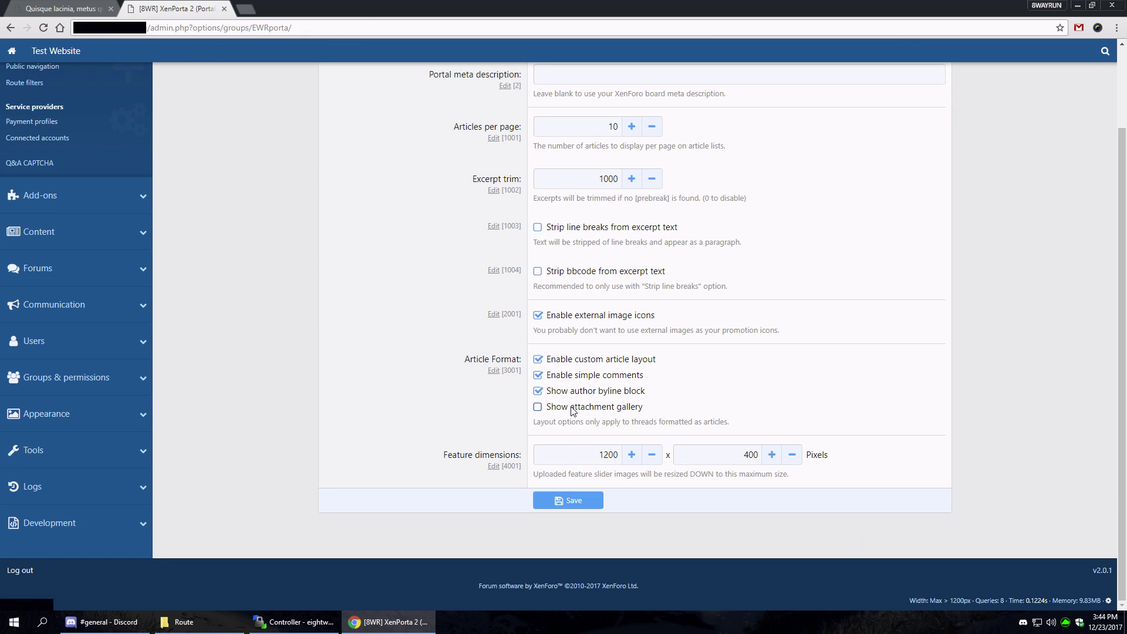
pyautogui.hotkey('ctrl', 'Tab')
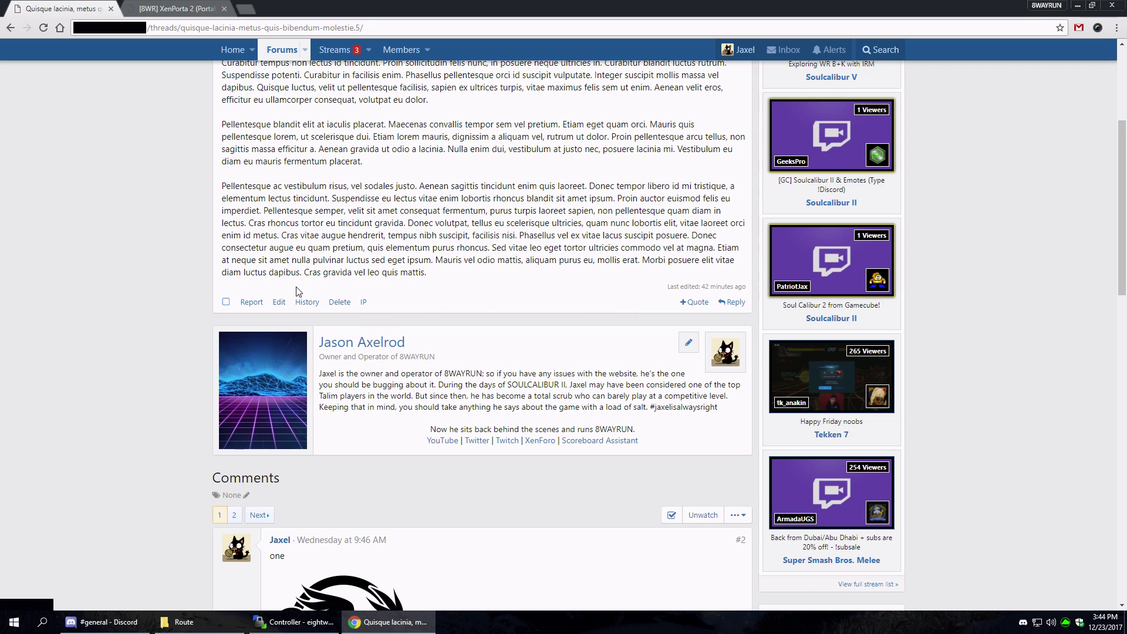
pyautogui.scroll(-5, 385, 339)
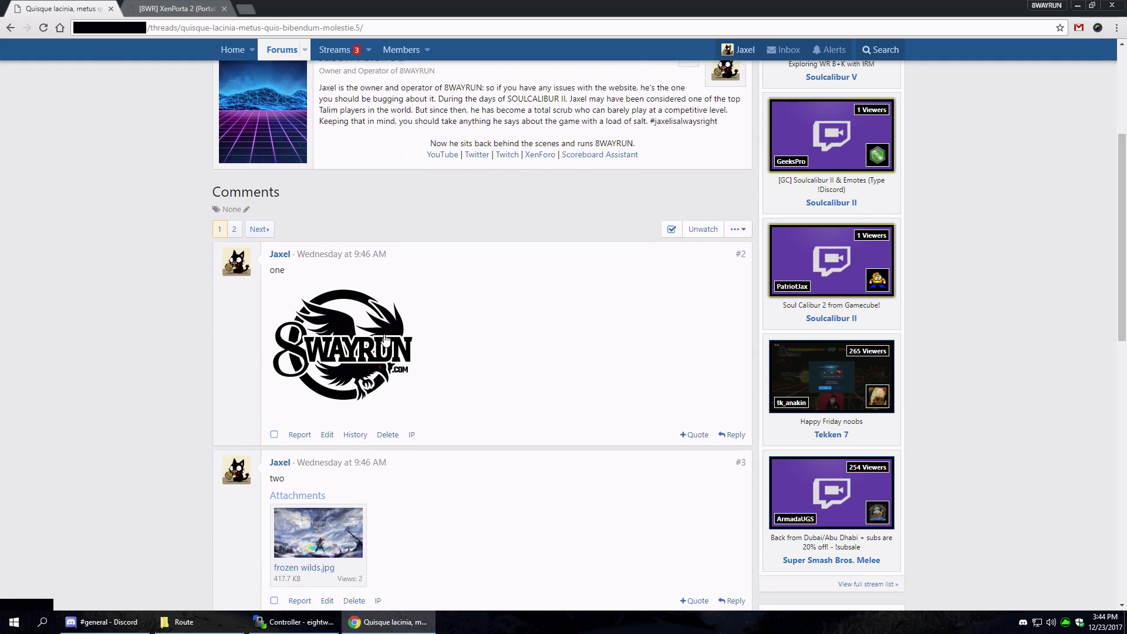
pyautogui.scroll(15, 227, 297)
pyautogui.scroll(-10, 265, 409)
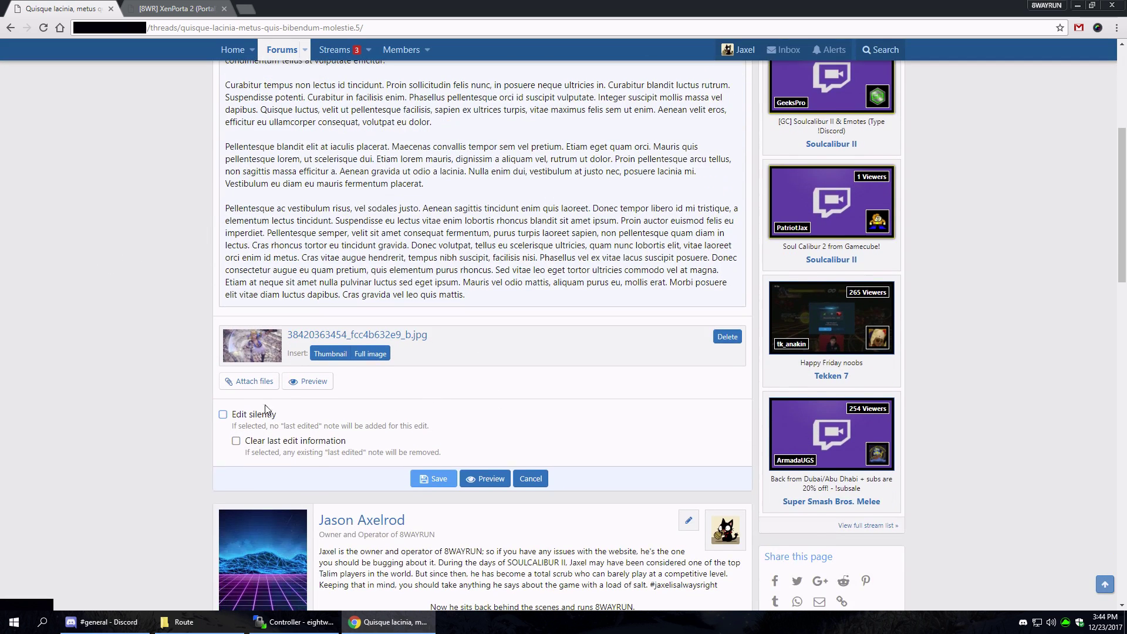
# Step: Save the first post silently, clearing its last-edit note, so its image appears under Attachments
pyautogui.click(430, 479)
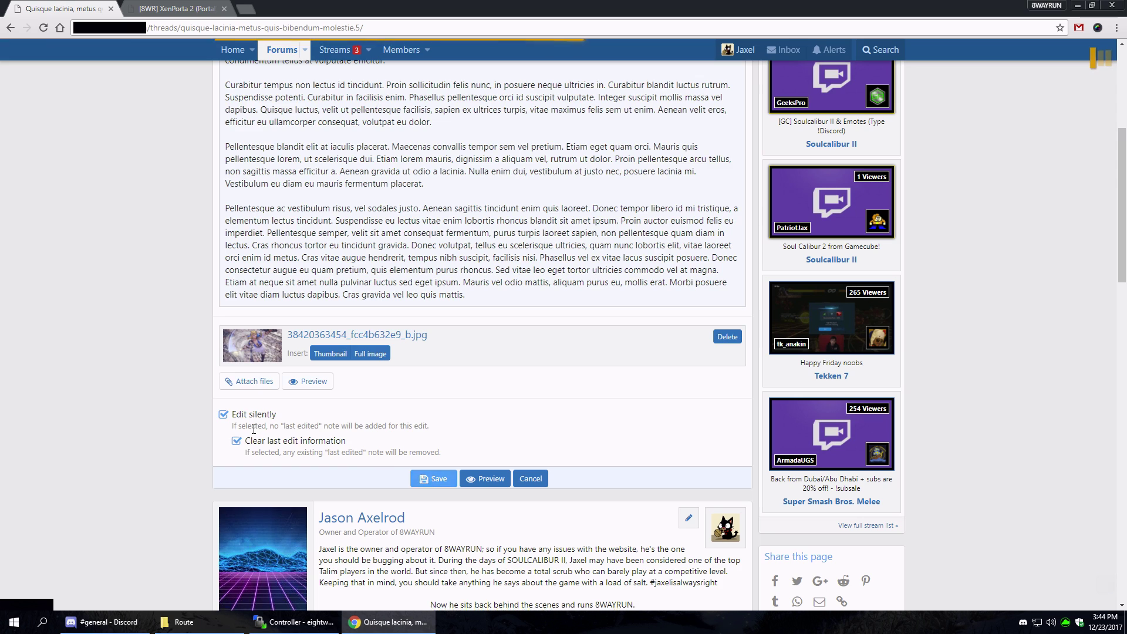
pyautogui.scroll(8, 62, 371)
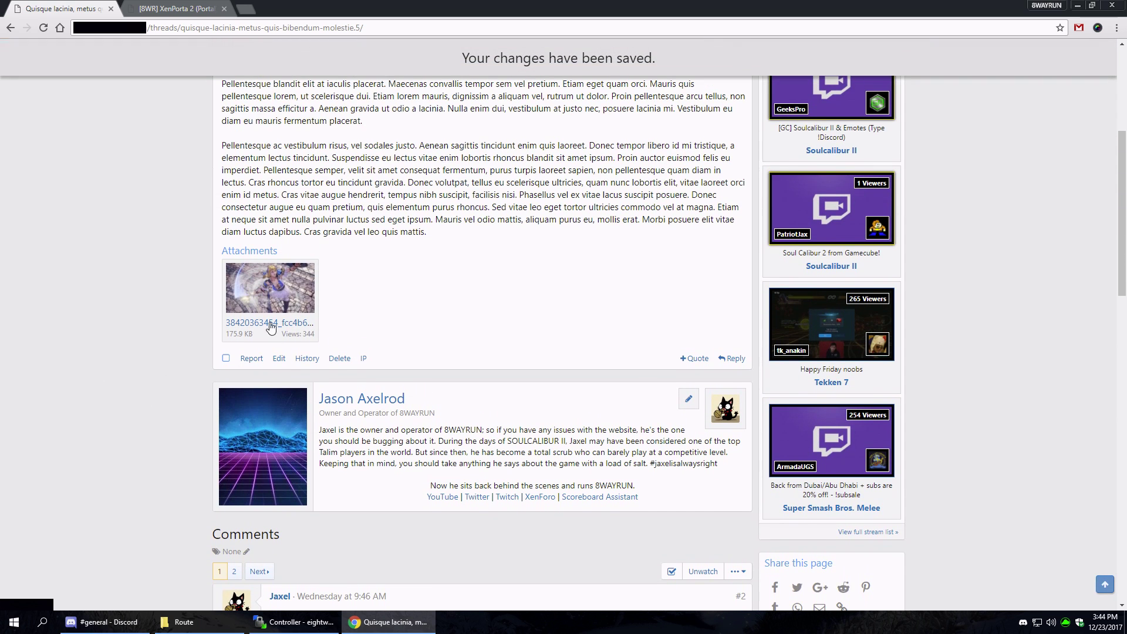
pyautogui.scroll(2, 182, 318)
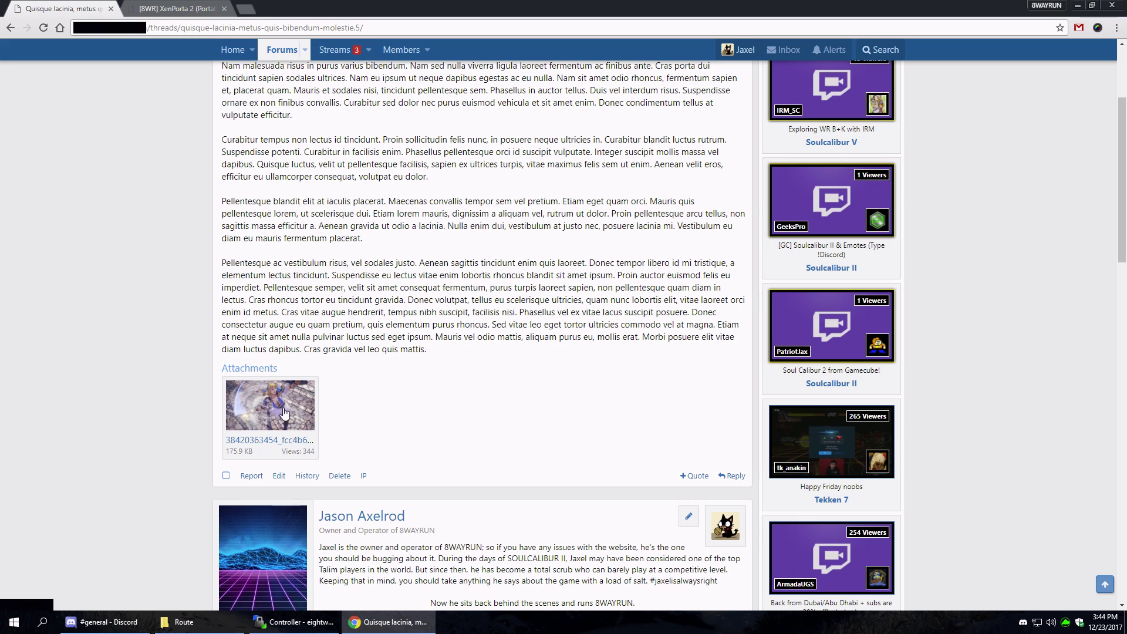
pyautogui.scroll(2, 260, 418)
# Step: Open the portal home page in a new tab from the Home nav link
pyautogui.rightClick(275, 469)
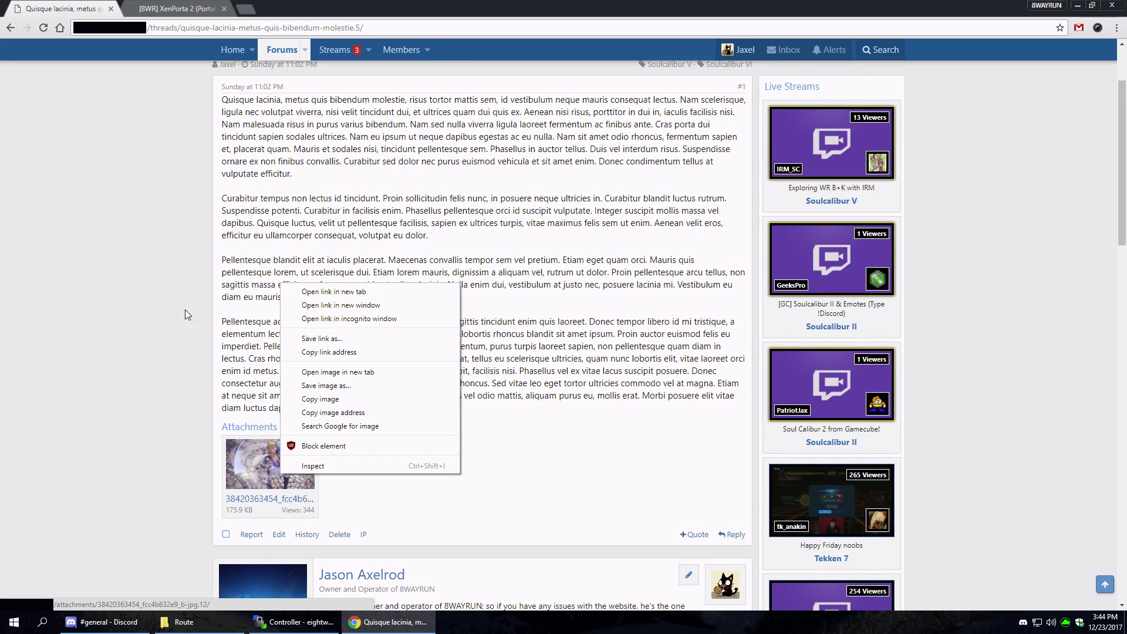
pyautogui.click(176, 247)
pyautogui.scroll(1, 172, 209)
pyautogui.rightClick(227, 99)
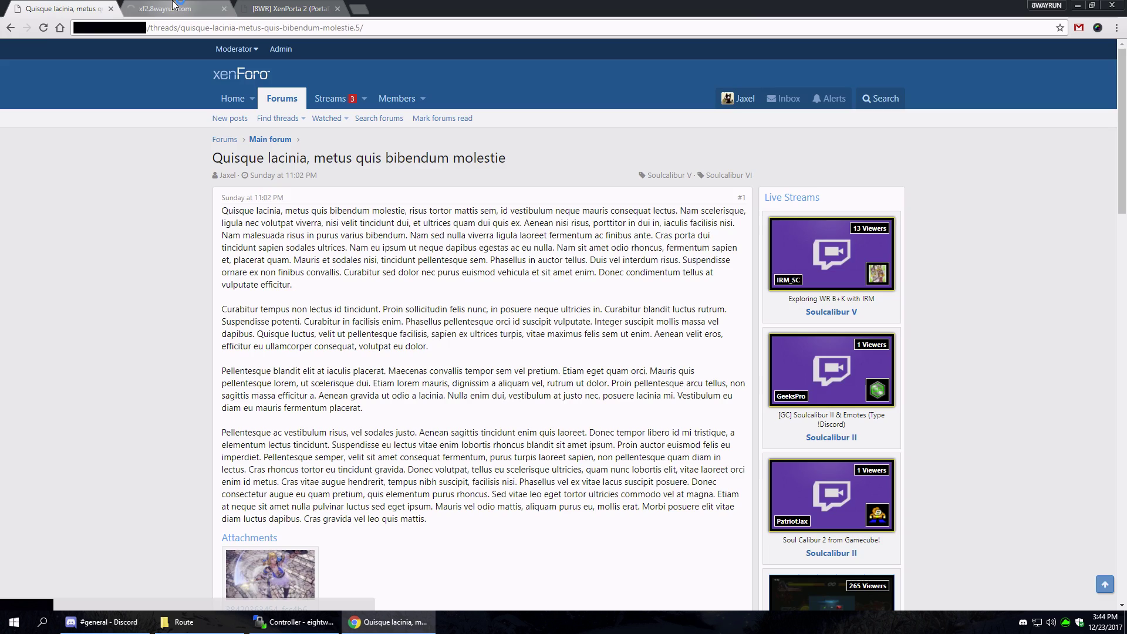
pyautogui.click(175, 6)
pyautogui.scroll(-3, 264, 234)
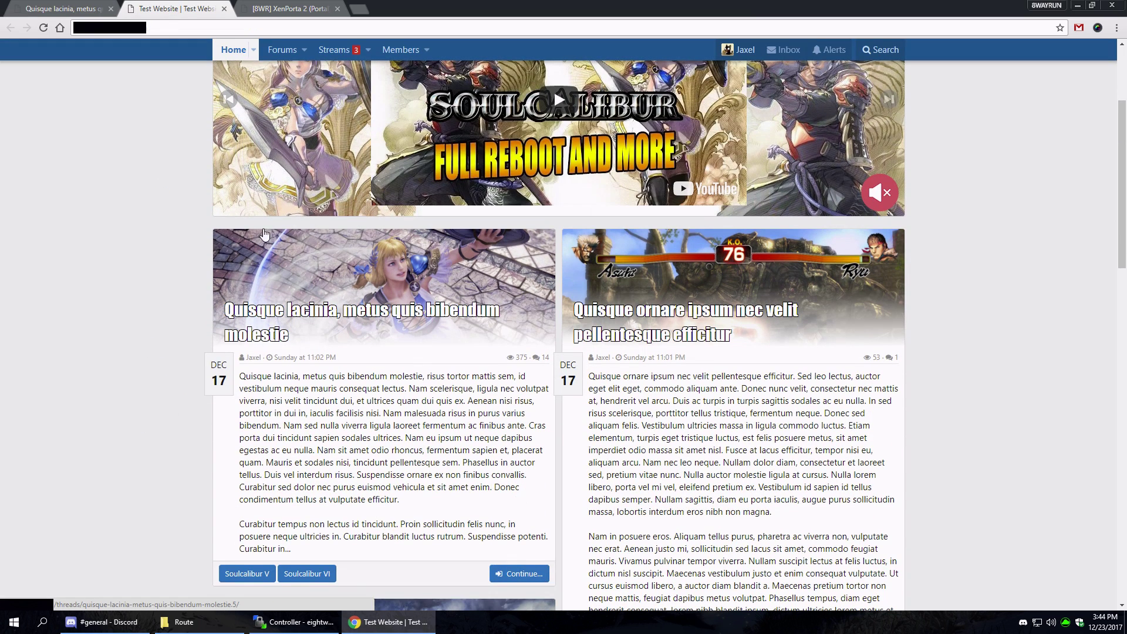
# Step: Return to the Quisque lacinia thread and review its first post, now without an Attachments section
pyautogui.click(390, 277)
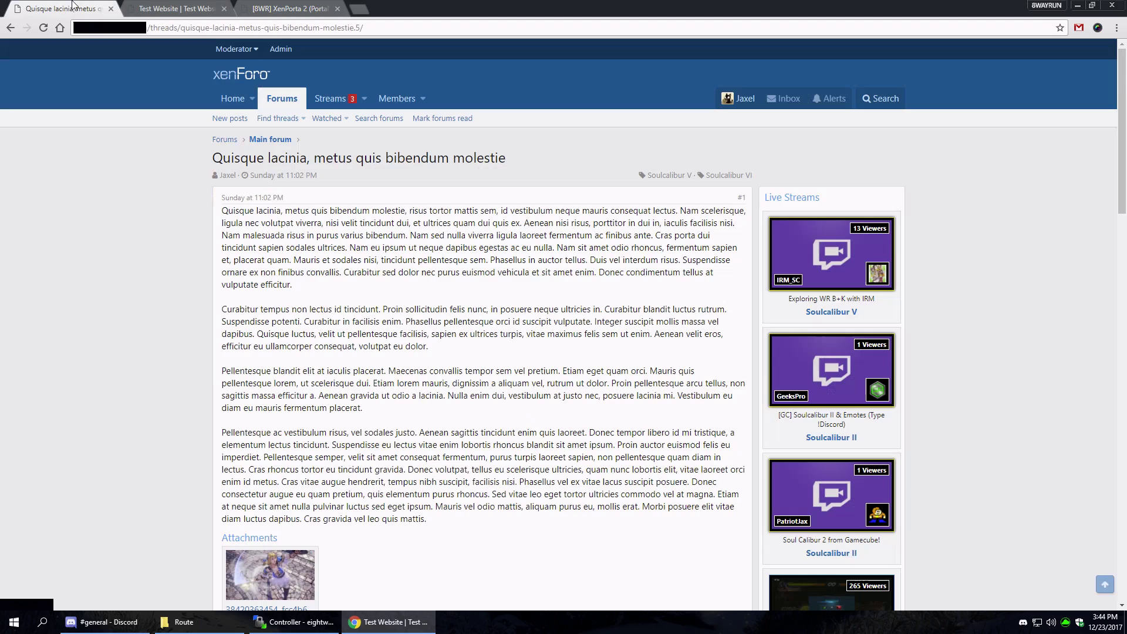
pyautogui.scroll(-3, 208, 267)
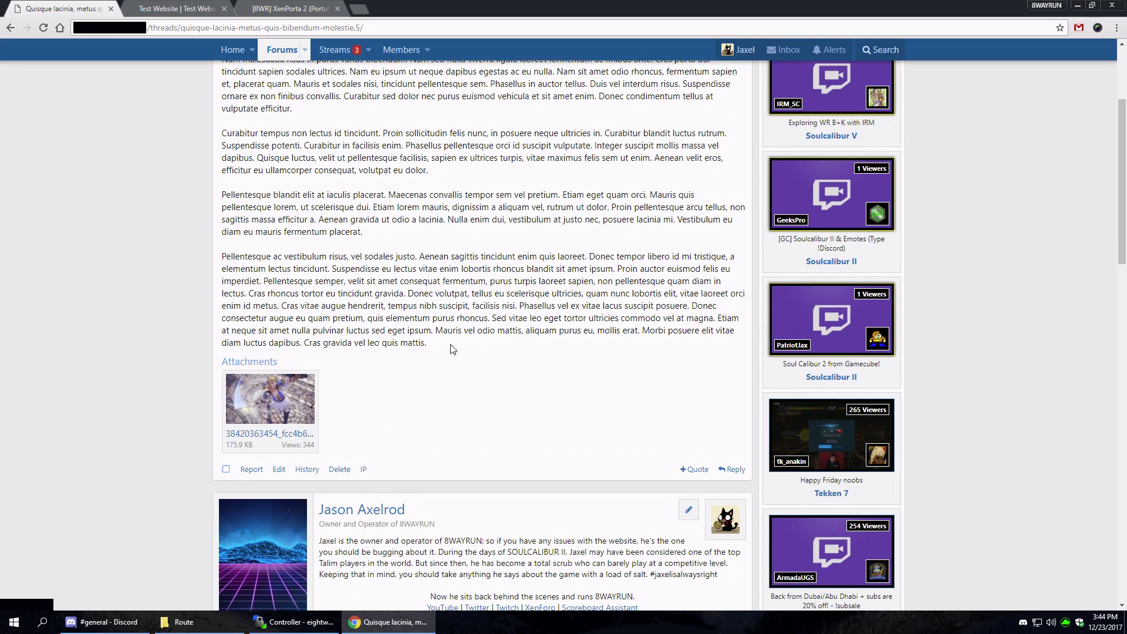
pyautogui.scroll(2, 141, 358)
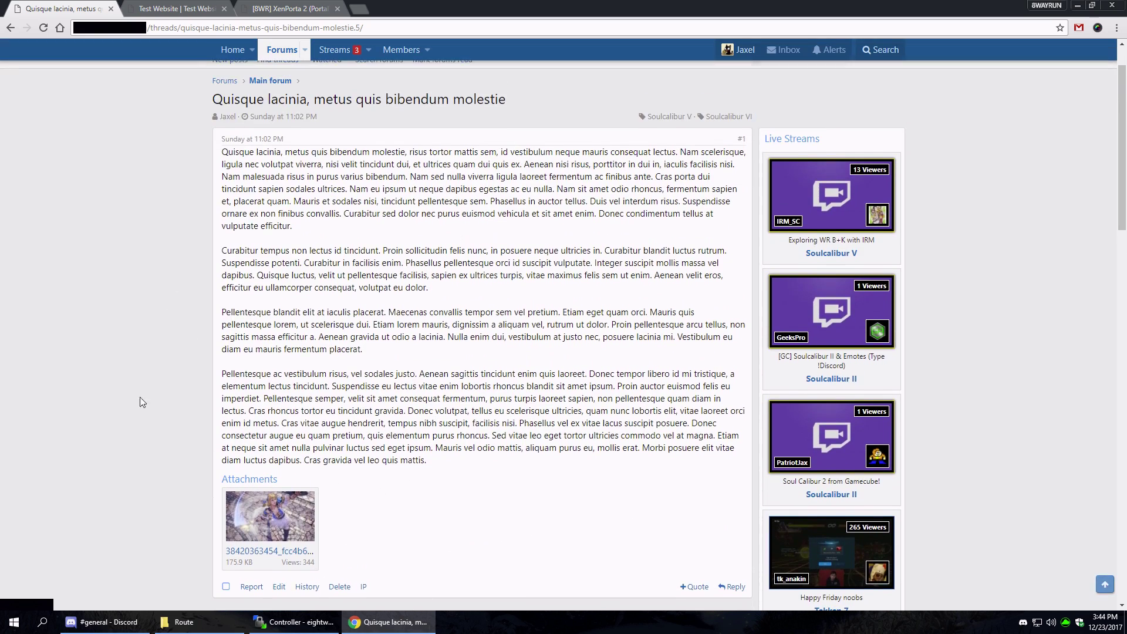
pyautogui.scroll(-3, 255, 363)
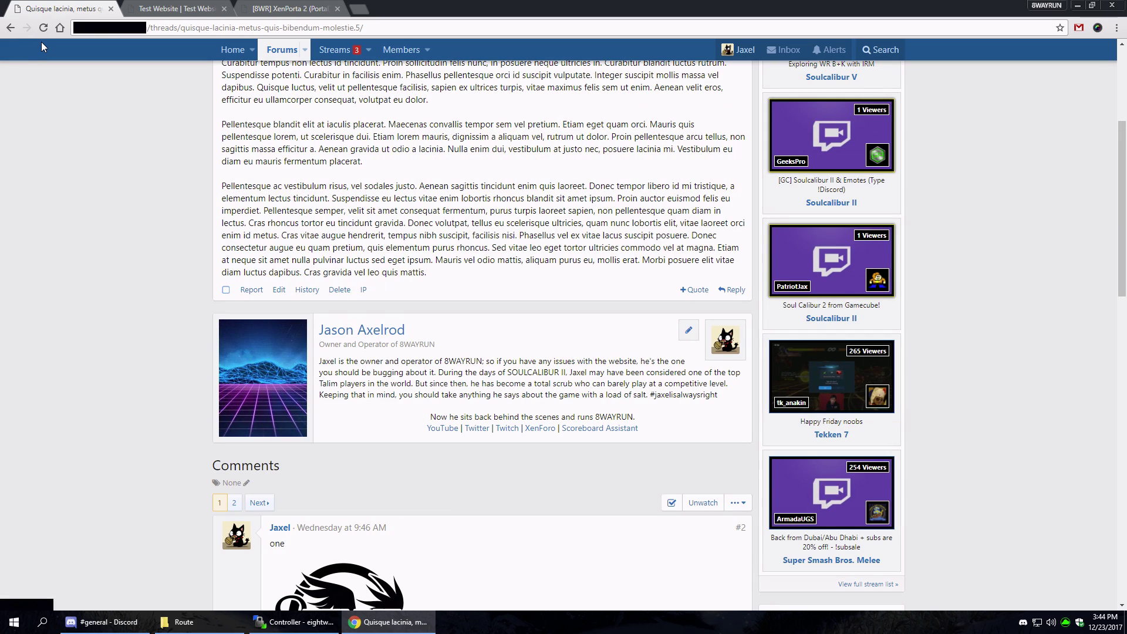
pyautogui.scroll(4, 176, 379)
pyautogui.scroll(-2, 171, 389)
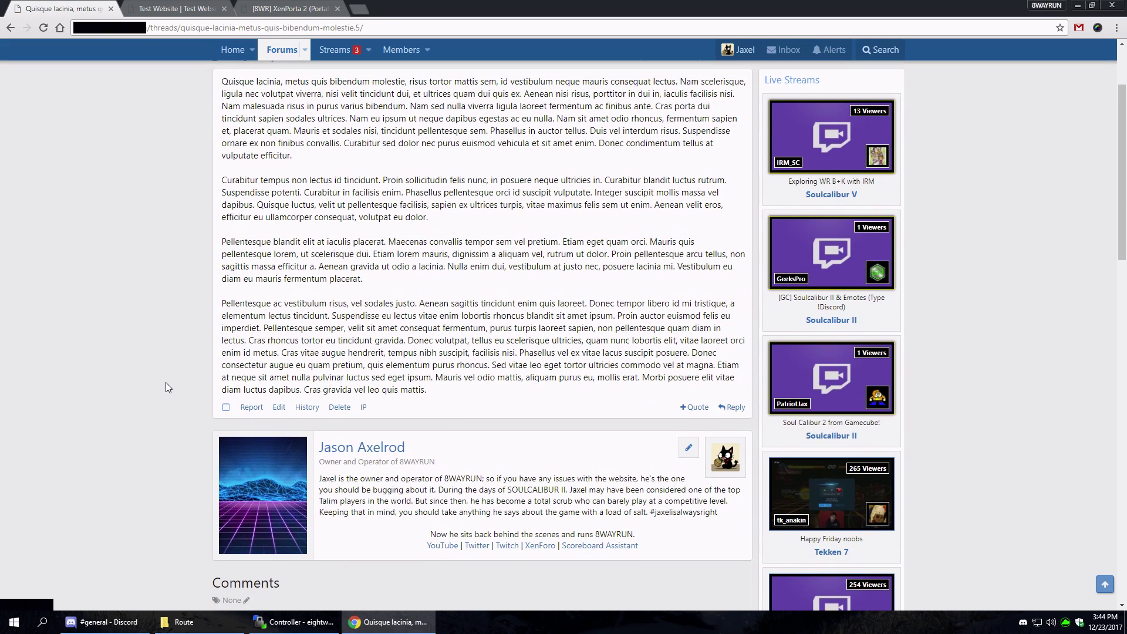
pyautogui.scroll(1, 234, 396)
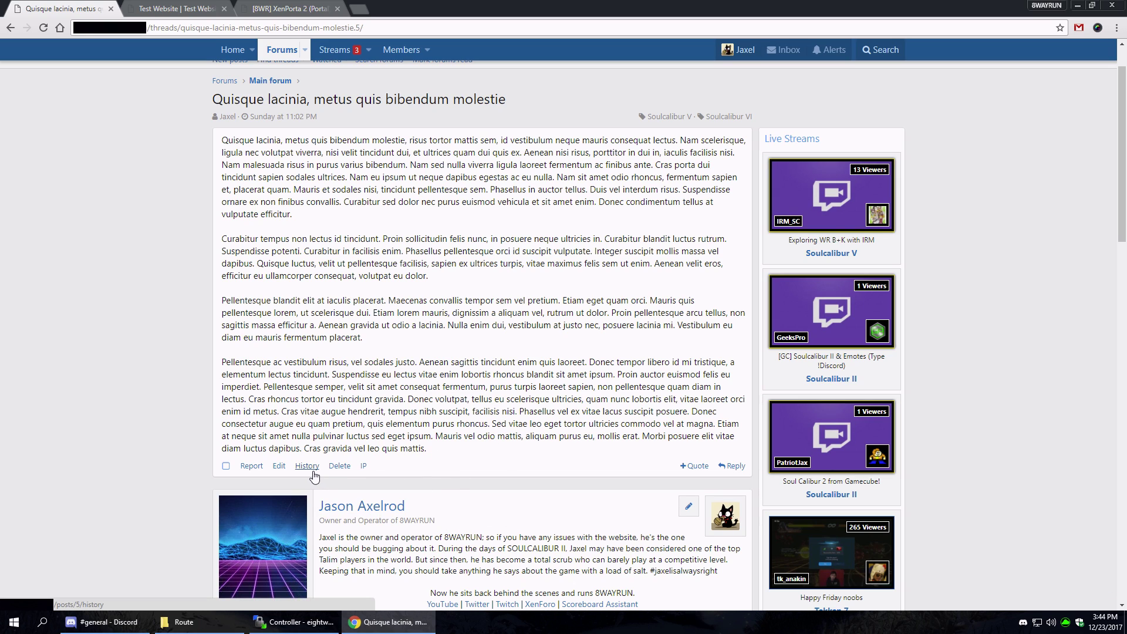
pyautogui.click(279, 466)
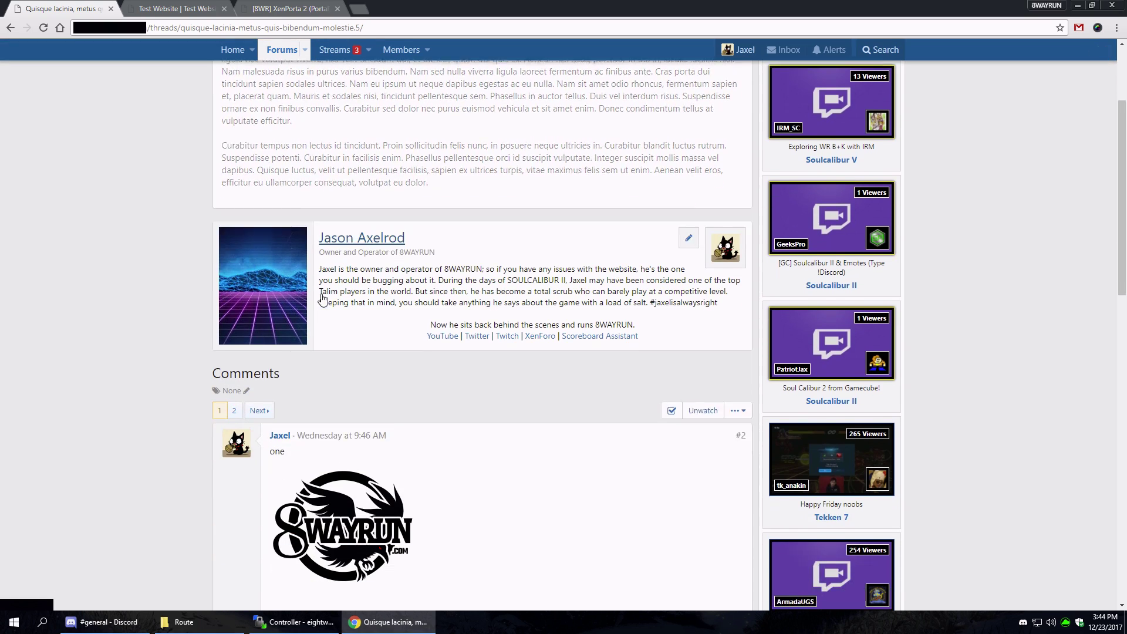
pyautogui.scroll(-3, 476, 351)
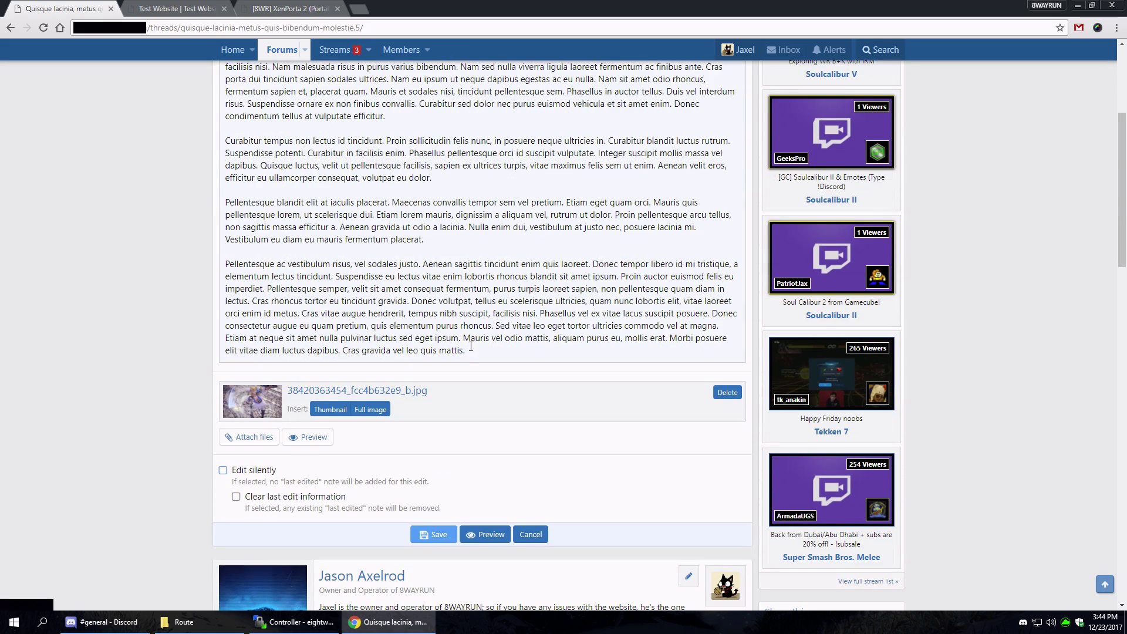
pyautogui.click(470, 347)
pyautogui.press('Return')
pyautogui.press('Return')
pyautogui.click(327, 438)
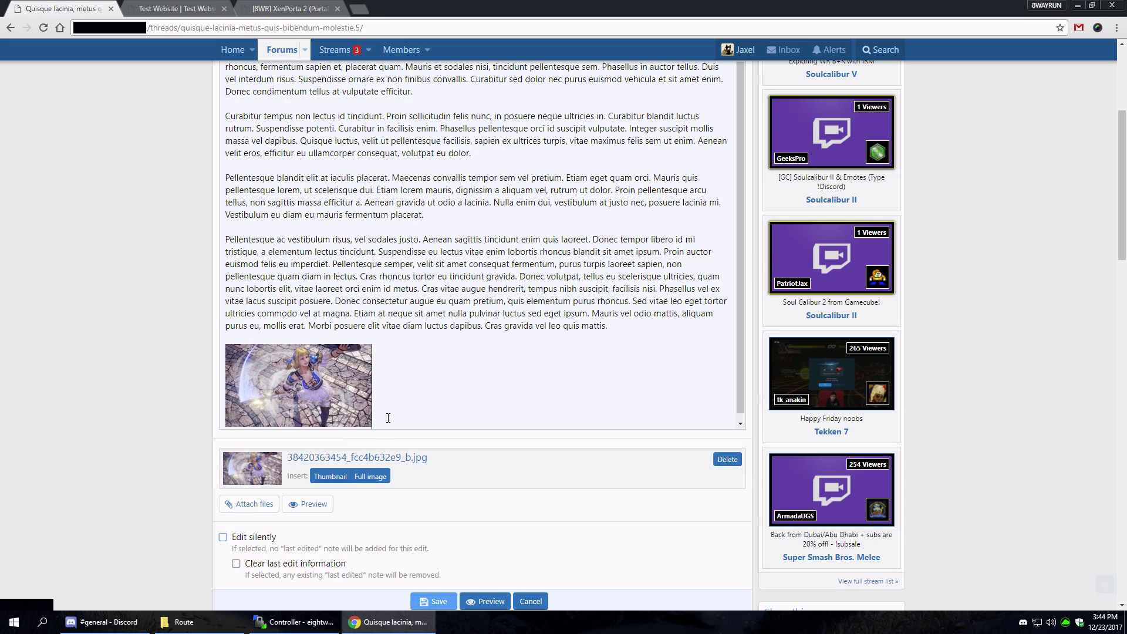
pyautogui.click(301, 378)
pyautogui.press('Delete')
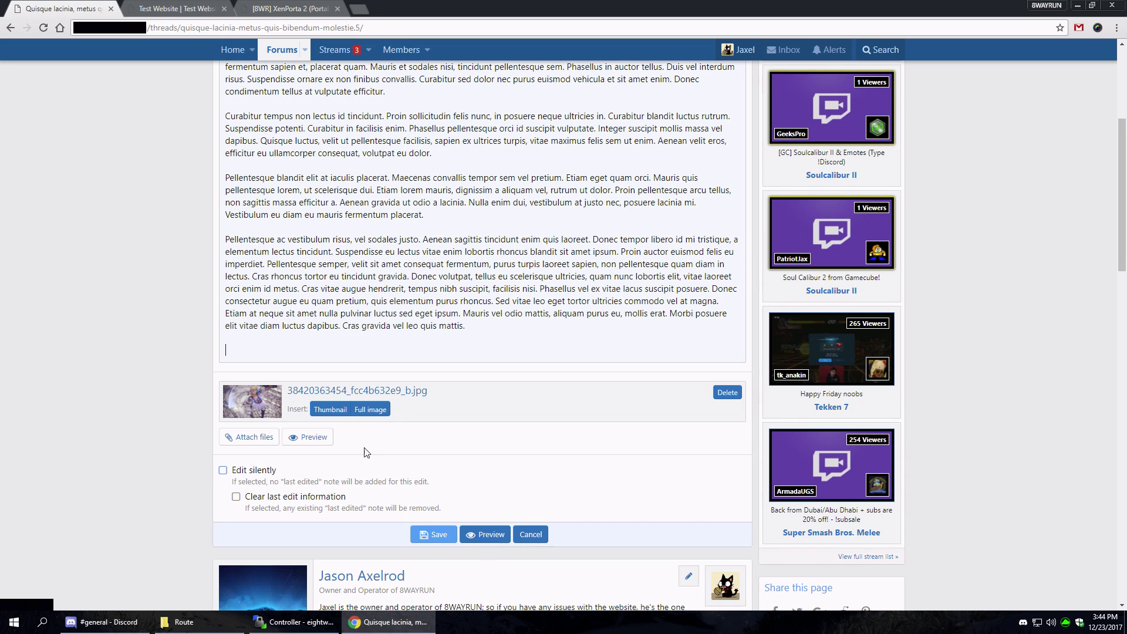
pyautogui.click(369, 410)
pyautogui.scroll(-4, 352, 284)
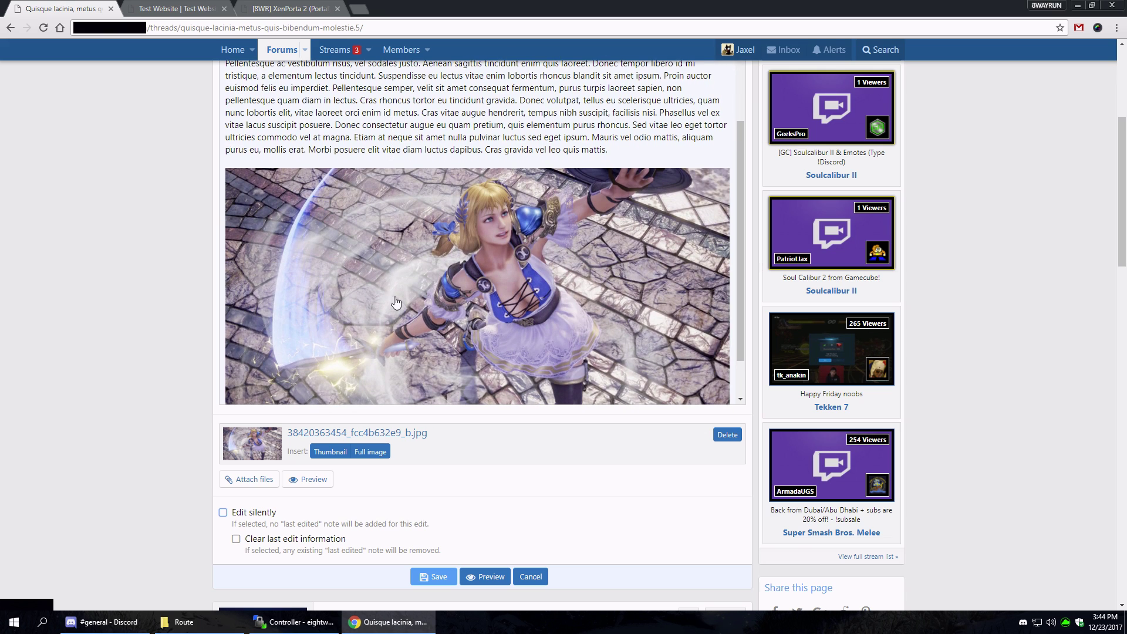
pyautogui.click(351, 283)
pyautogui.press('Delete')
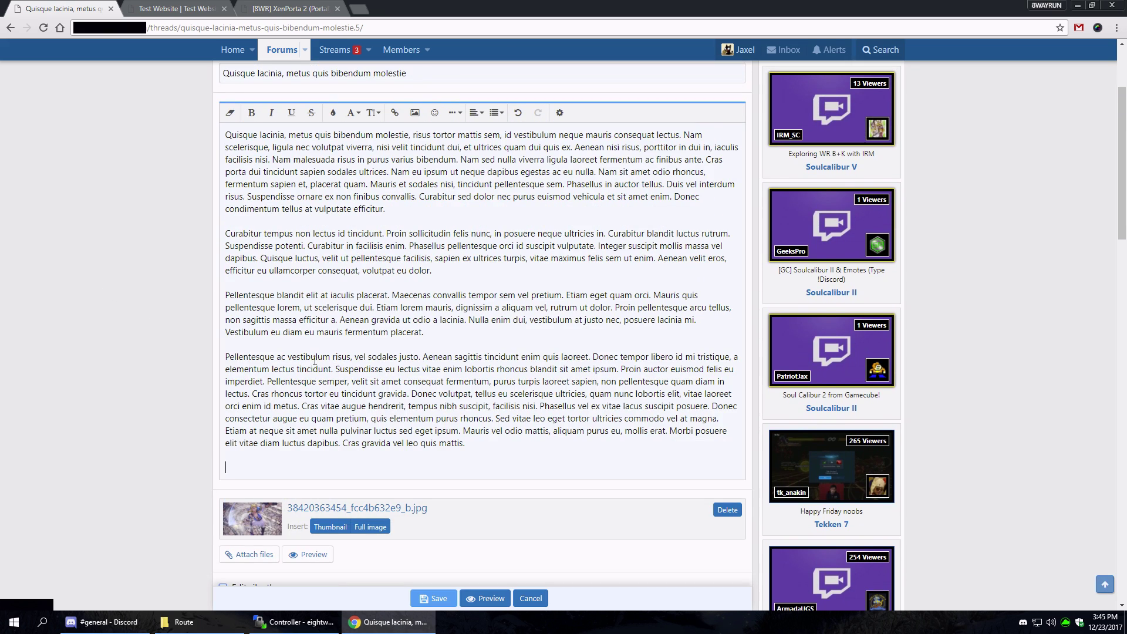
pyautogui.press('BackSpace')
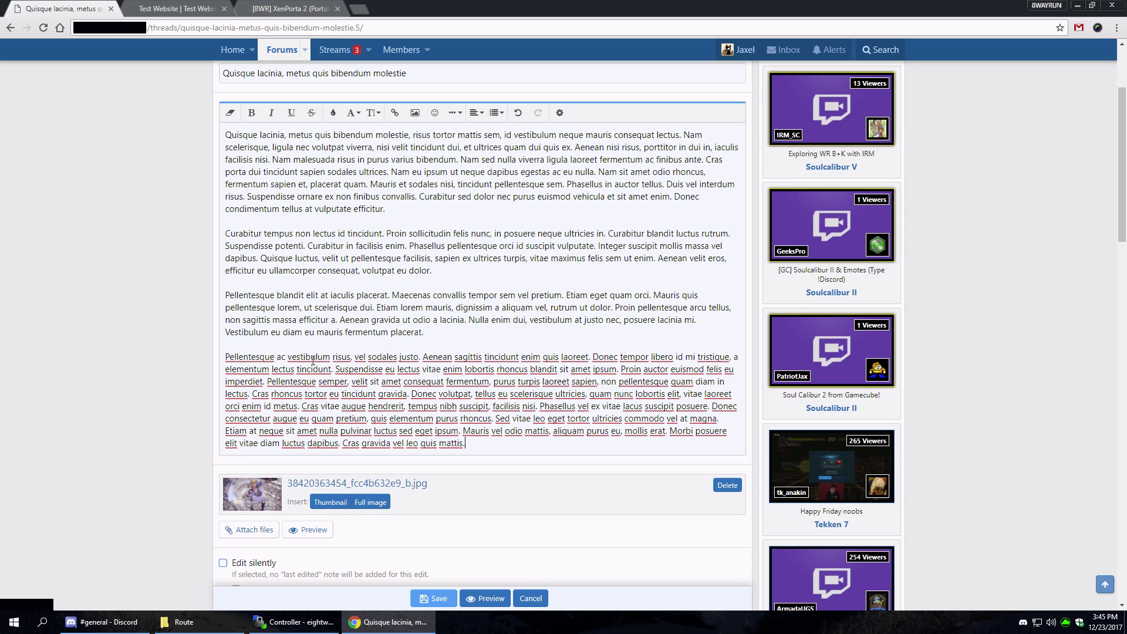
pyautogui.scroll(3, 320, 235)
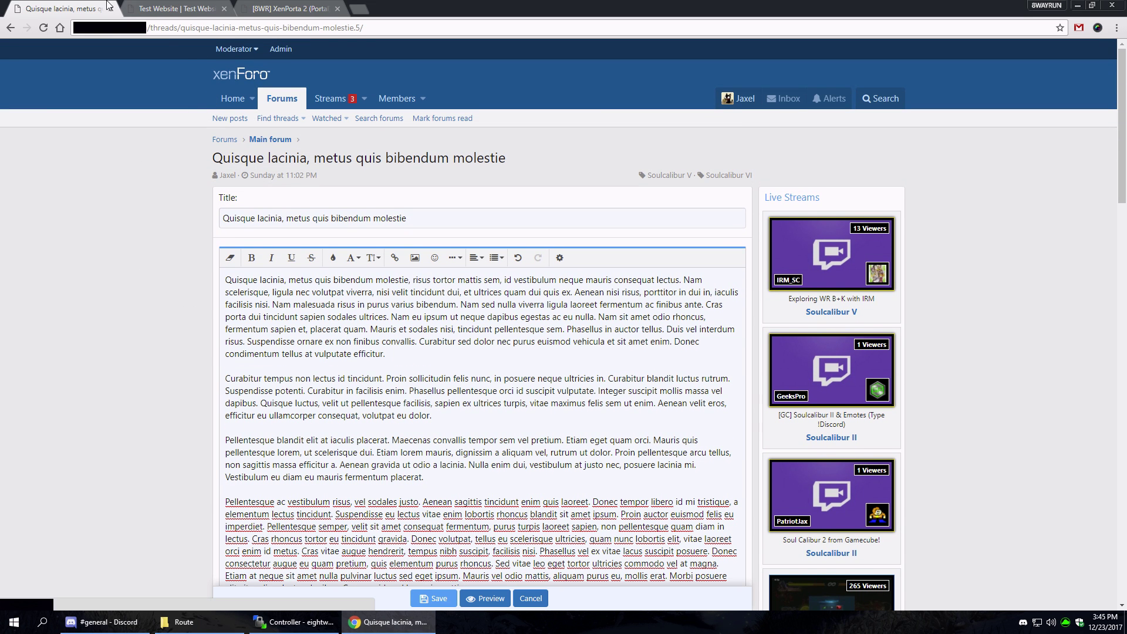
pyautogui.click(44, 28)
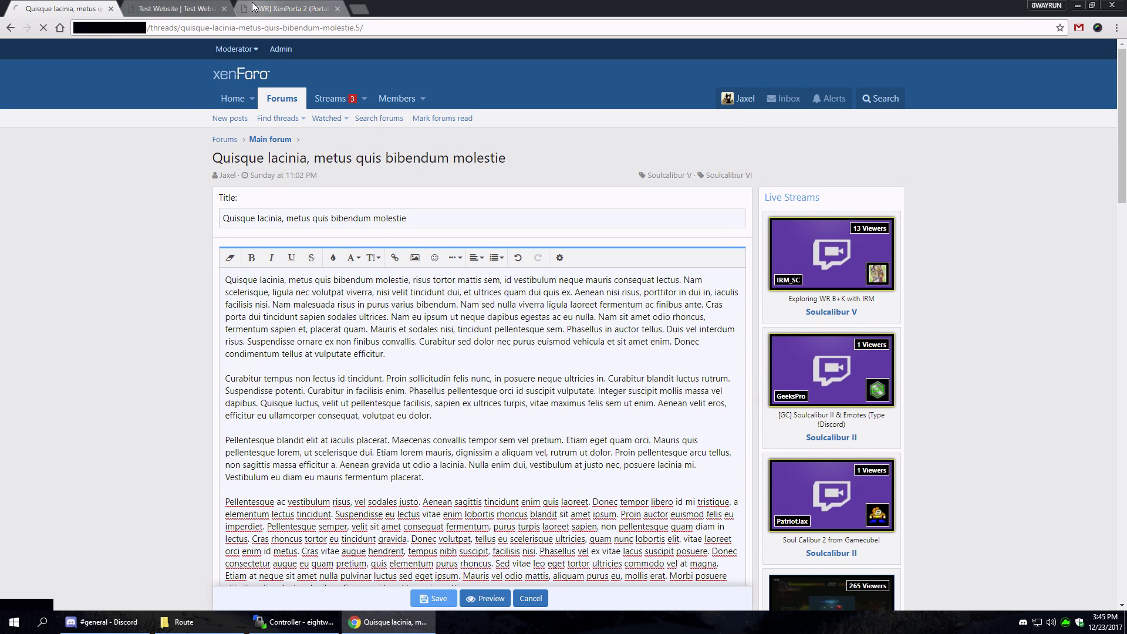
# Step: Switch between the Test Website and XenPorta 2 admin tabs, ending on the portal's Soulcalibur VI slider
pyautogui.click(214, 10)
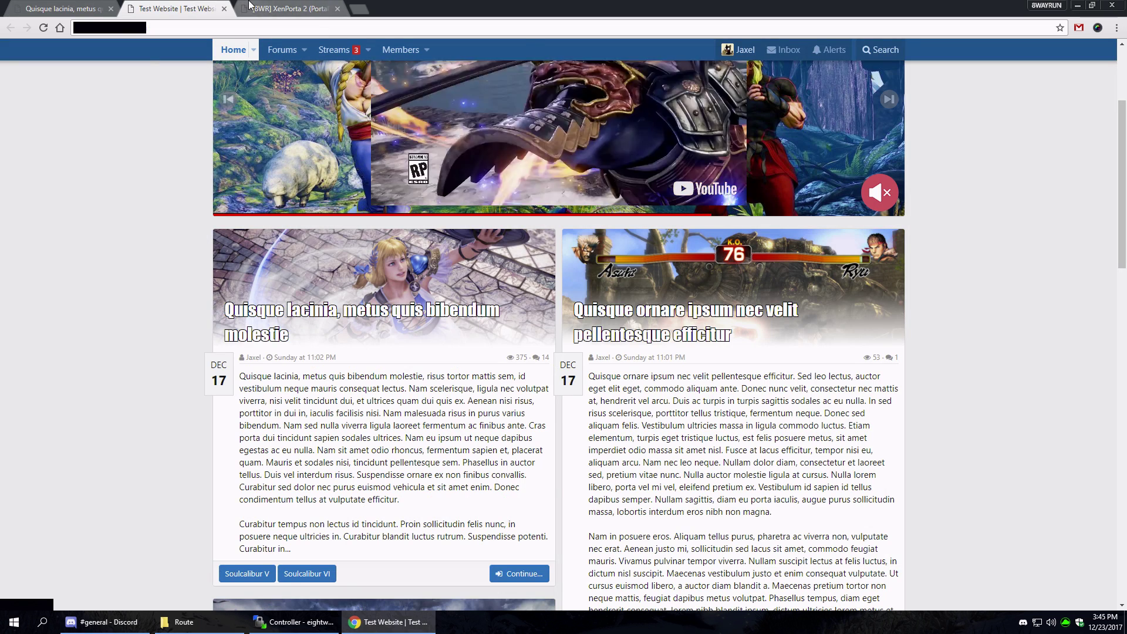
pyautogui.click(283, 11)
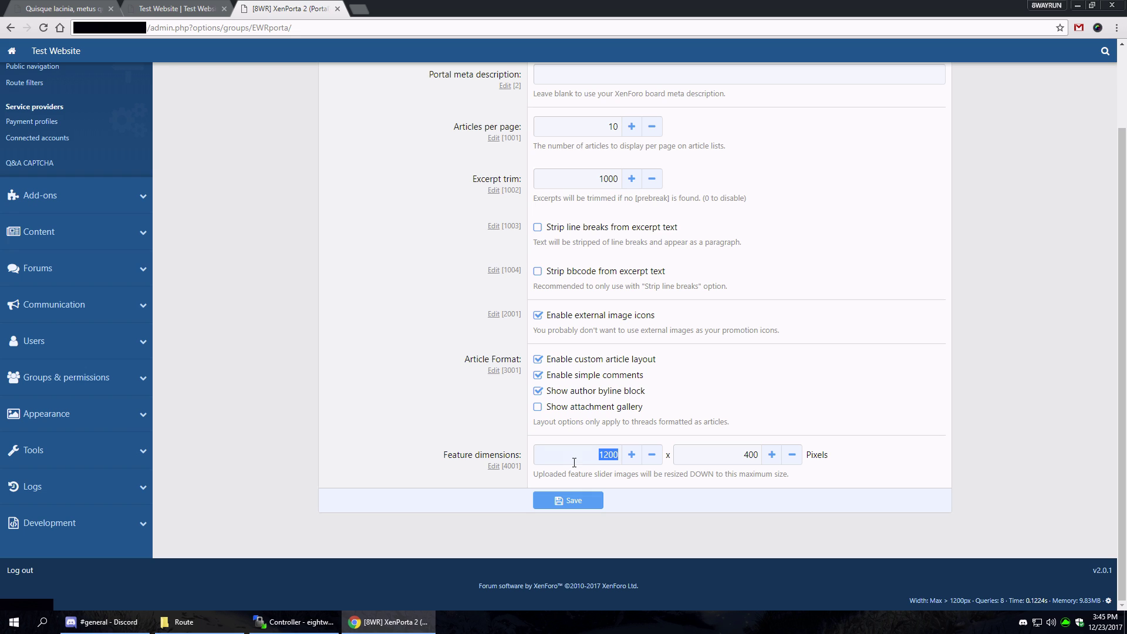
pyautogui.click(176, 8)
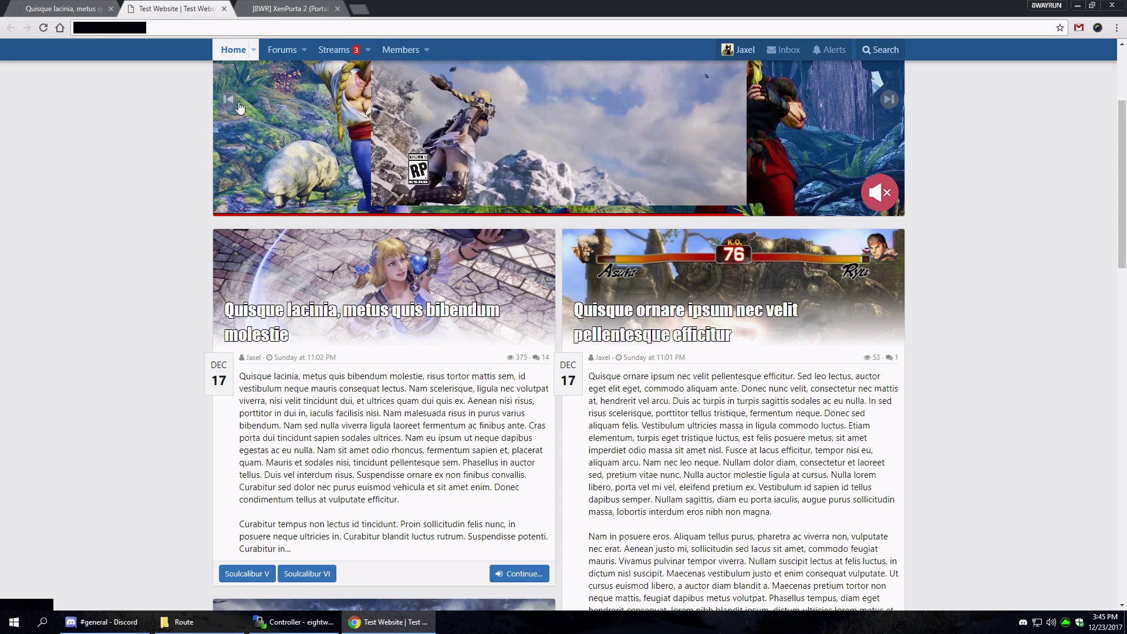
pyautogui.scroll(2, 409, 172)
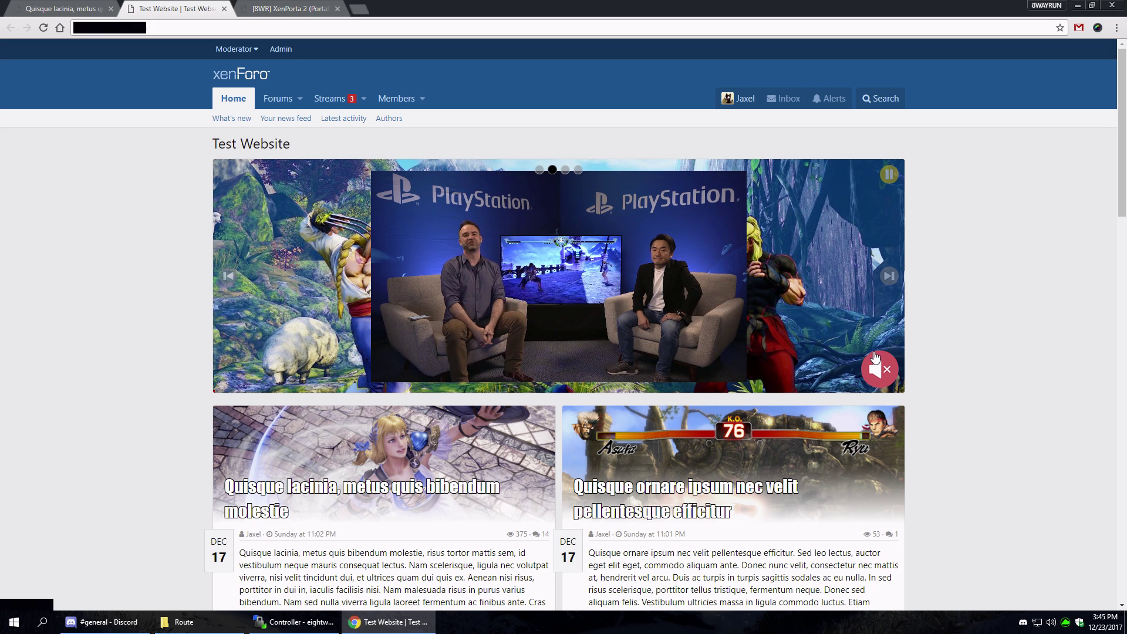
# Step: Open the BLACK style's style properties from the Appearance admin section
pyautogui.click(276, 8)
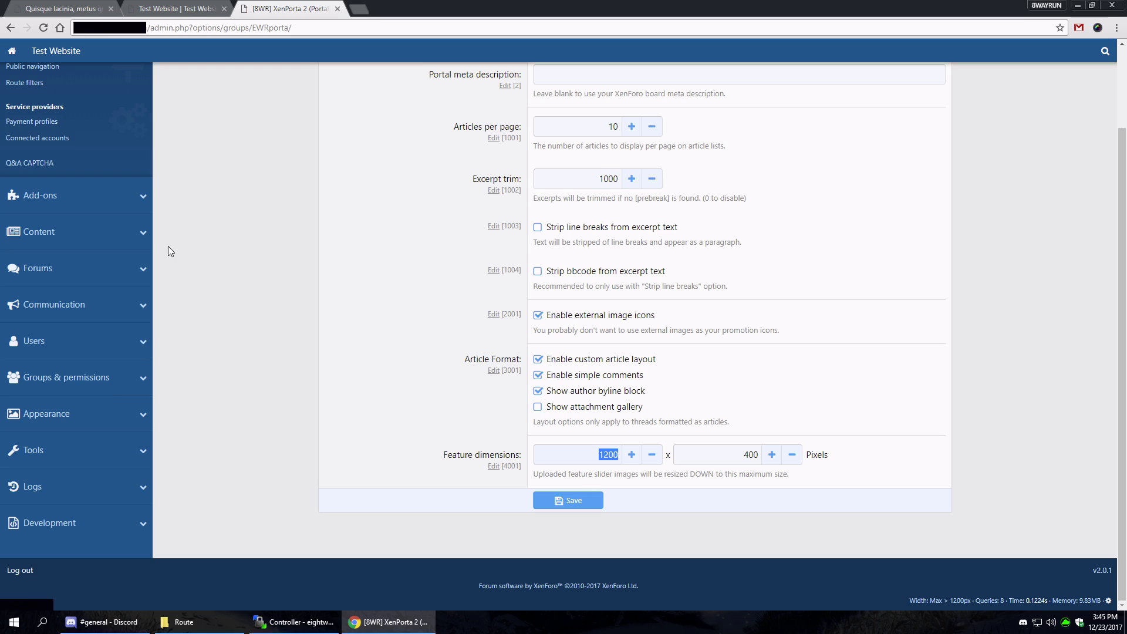
pyautogui.click(70, 414)
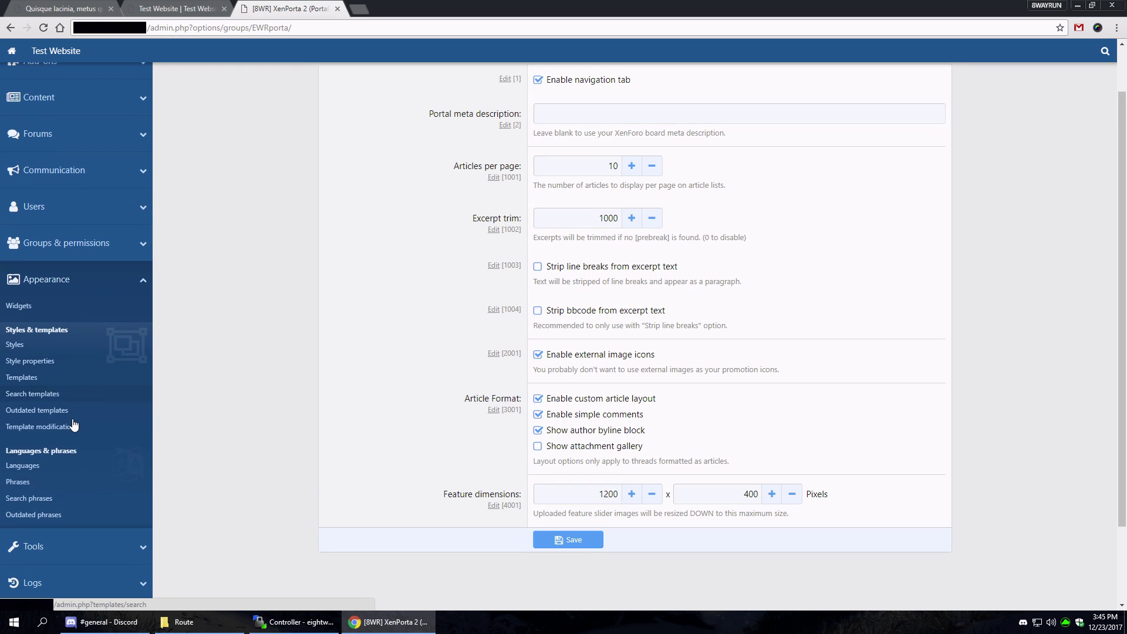
pyautogui.click(42, 367)
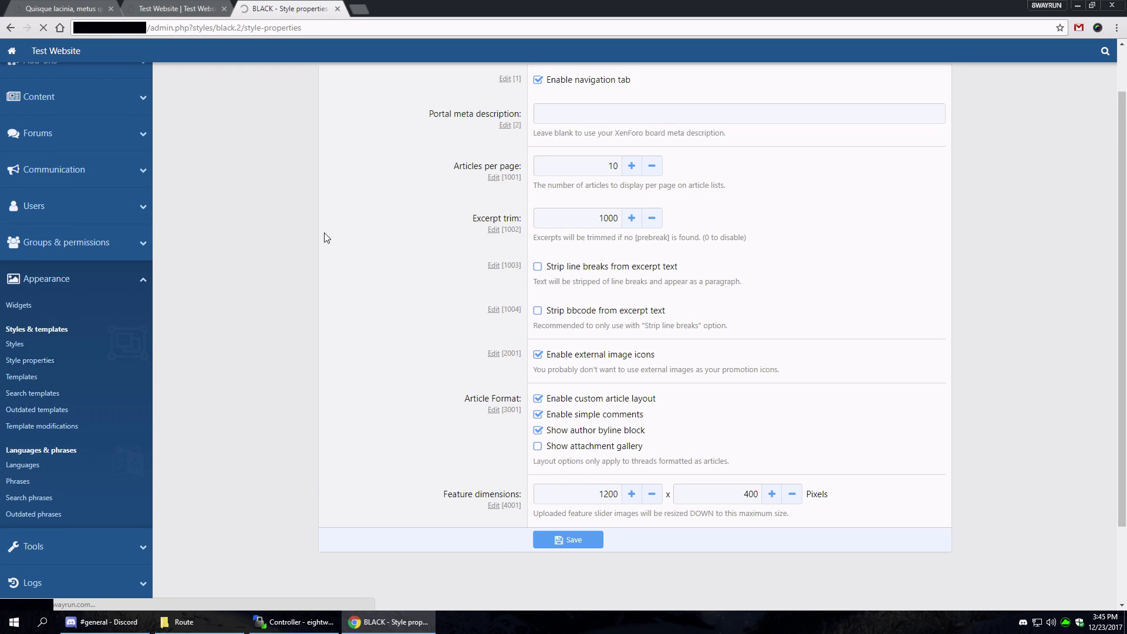
pyautogui.scroll(-2, 427, 317)
pyautogui.scroll(-9, 427, 317)
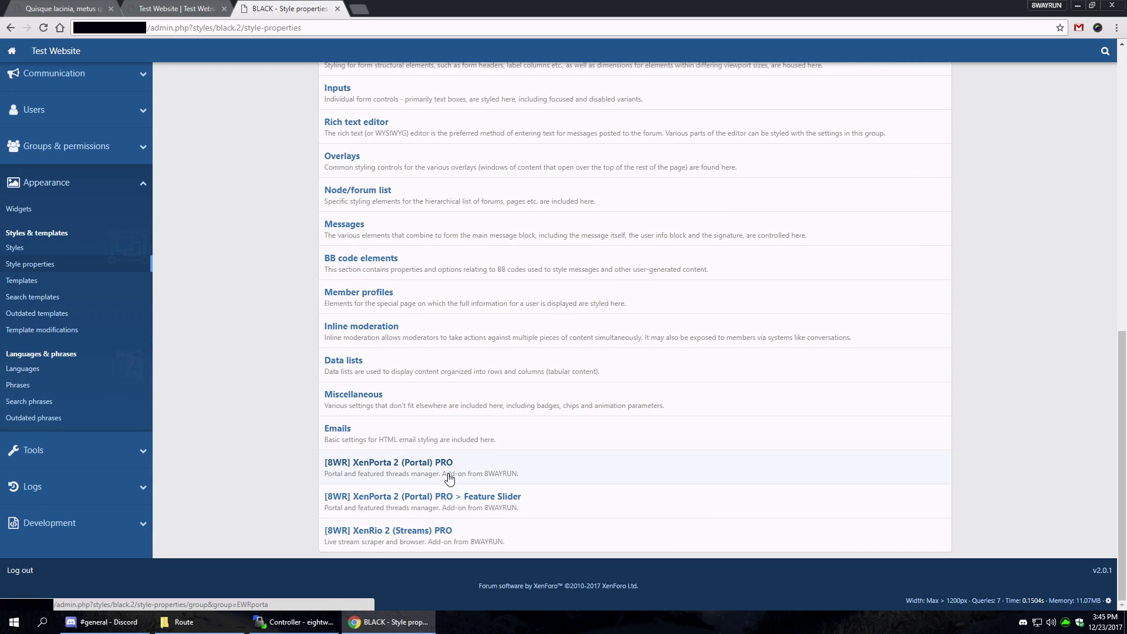
# Step: Preview the Feature Slider property group in a new tab, then close it
pyautogui.rightClick(443, 498)
pyautogui.click(525, 390)
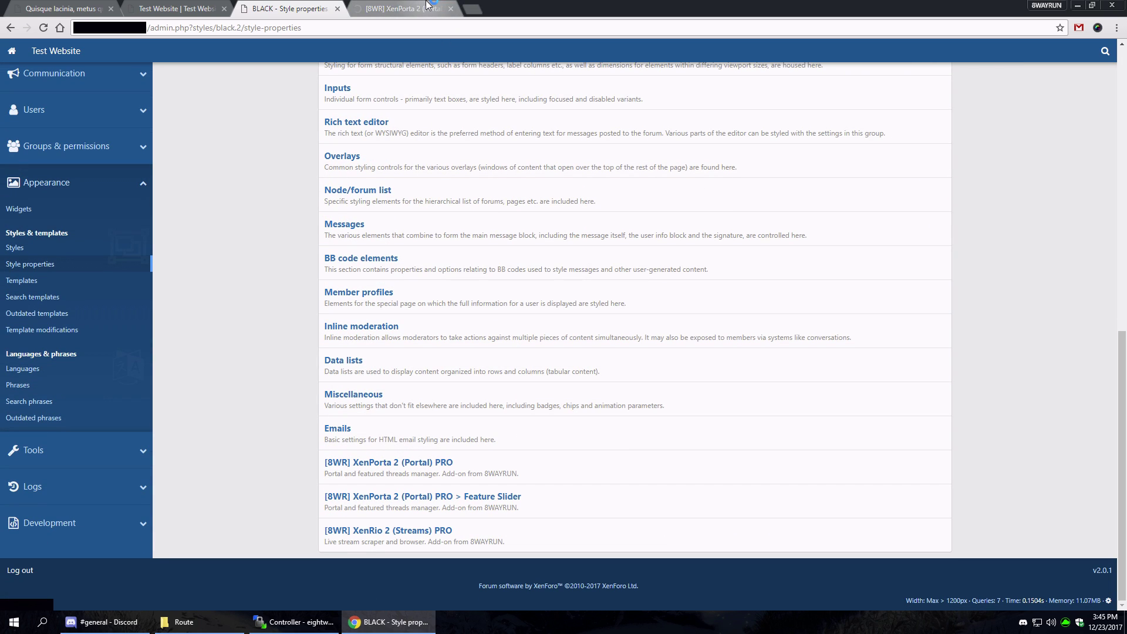
pyautogui.hotkey('ctrl', 'Tab')
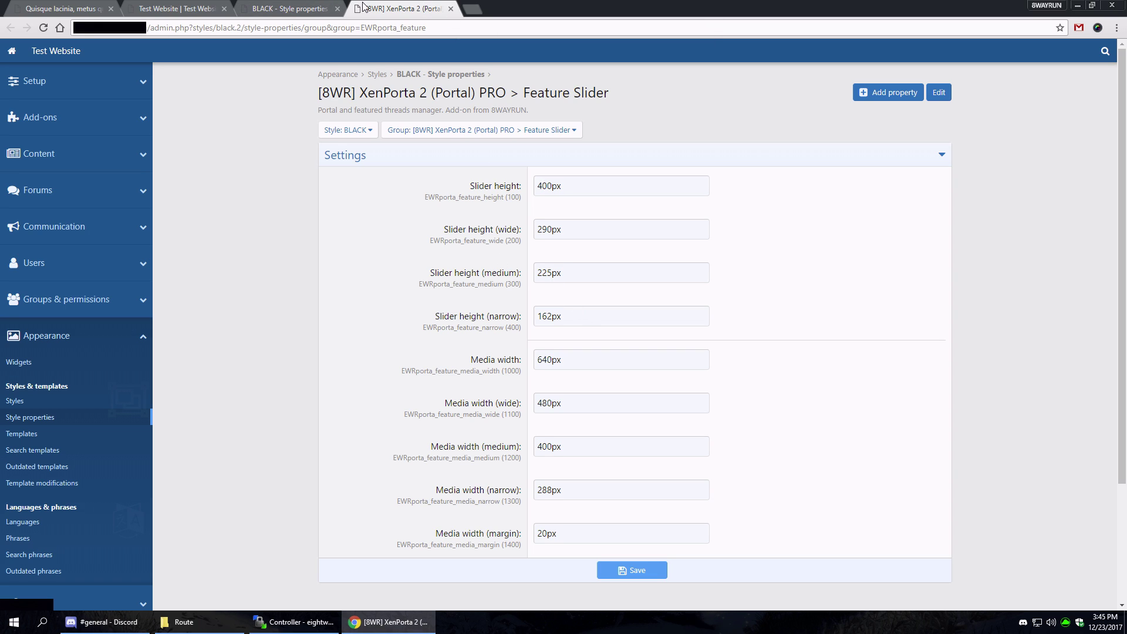
pyautogui.click(450, 8)
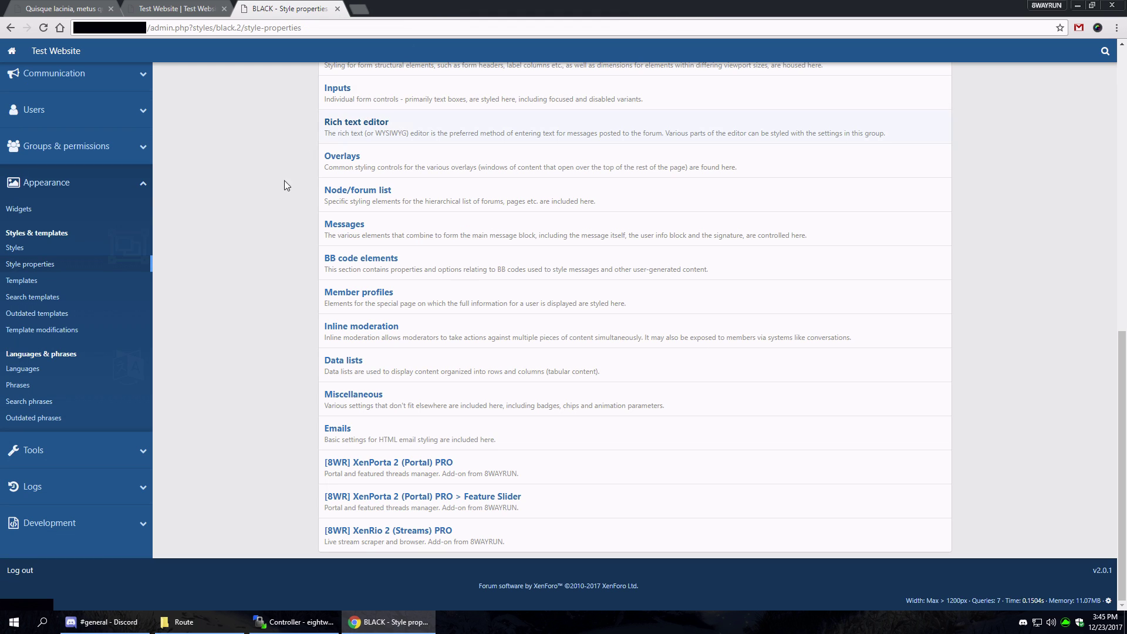
# Step: Review the XenPorta 2 (Portal) PRO group, toggling Article Icon Header Title, then view the live portal
pyautogui.click(414, 463)
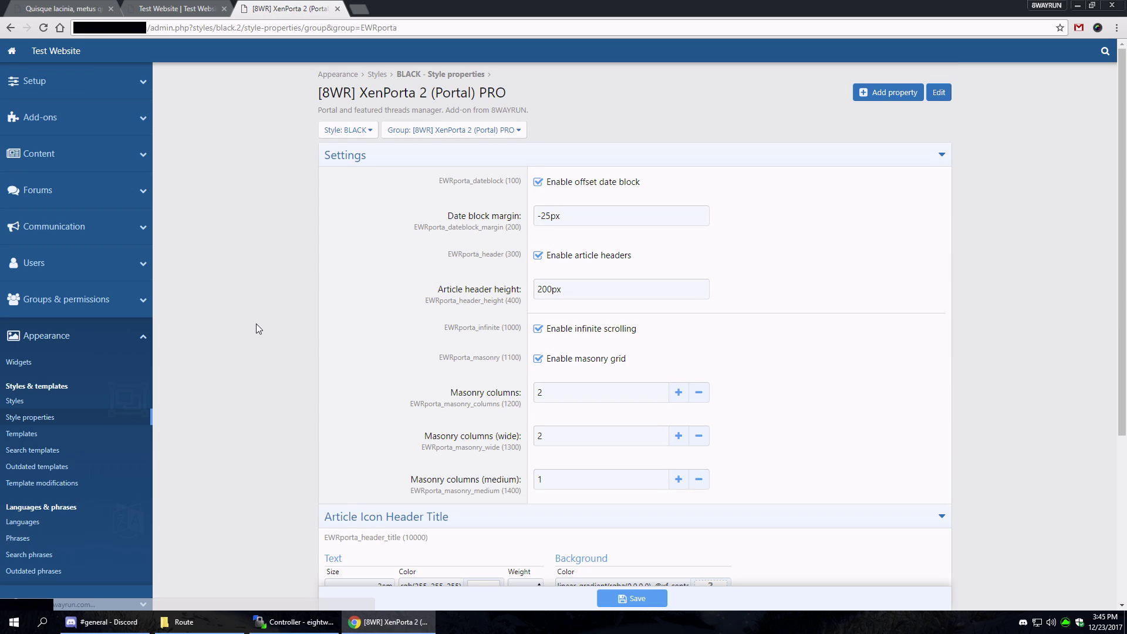
pyautogui.scroll(-2, 235, 315)
pyautogui.scroll(2, 235, 315)
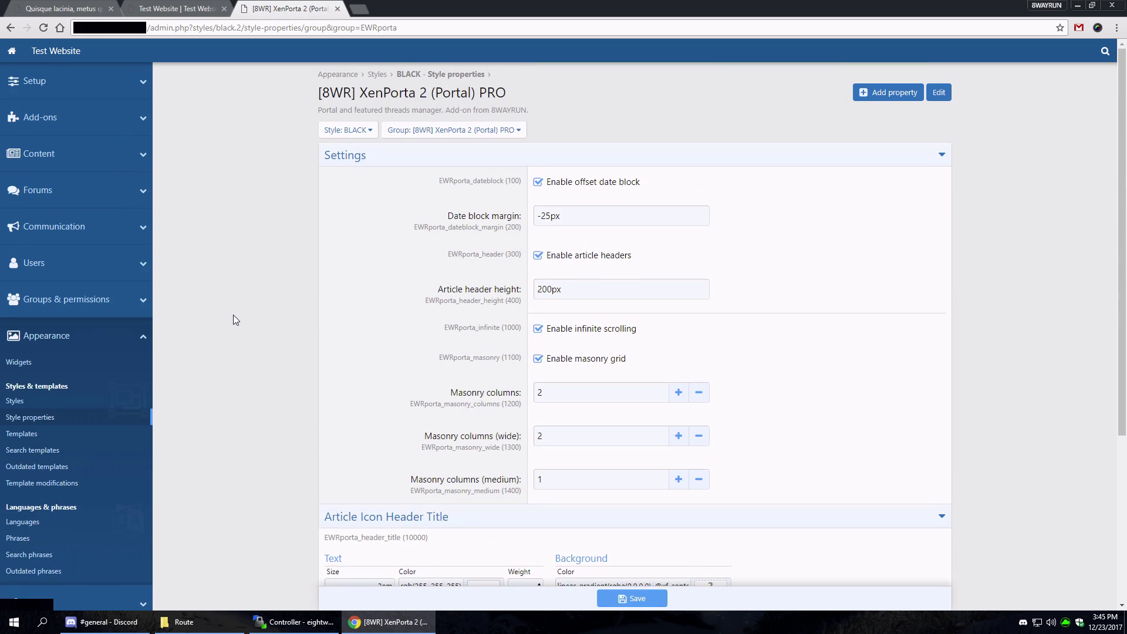
pyautogui.click(422, 521)
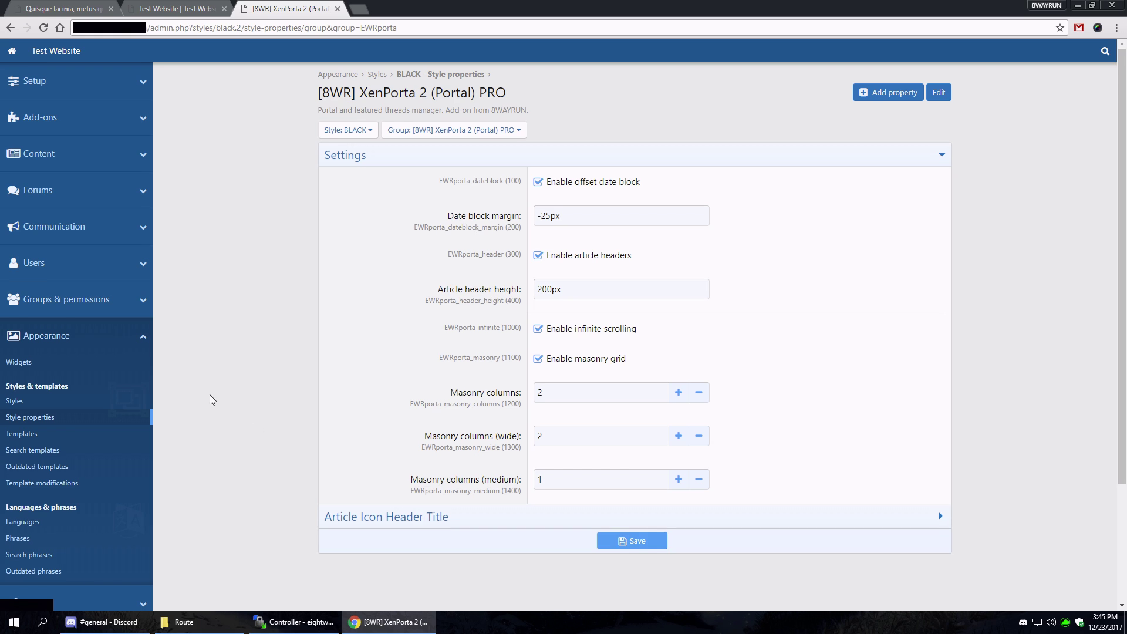
pyautogui.scroll(-3, 492, 375)
pyautogui.click(454, 364)
pyautogui.scroll(-2, 246, 347)
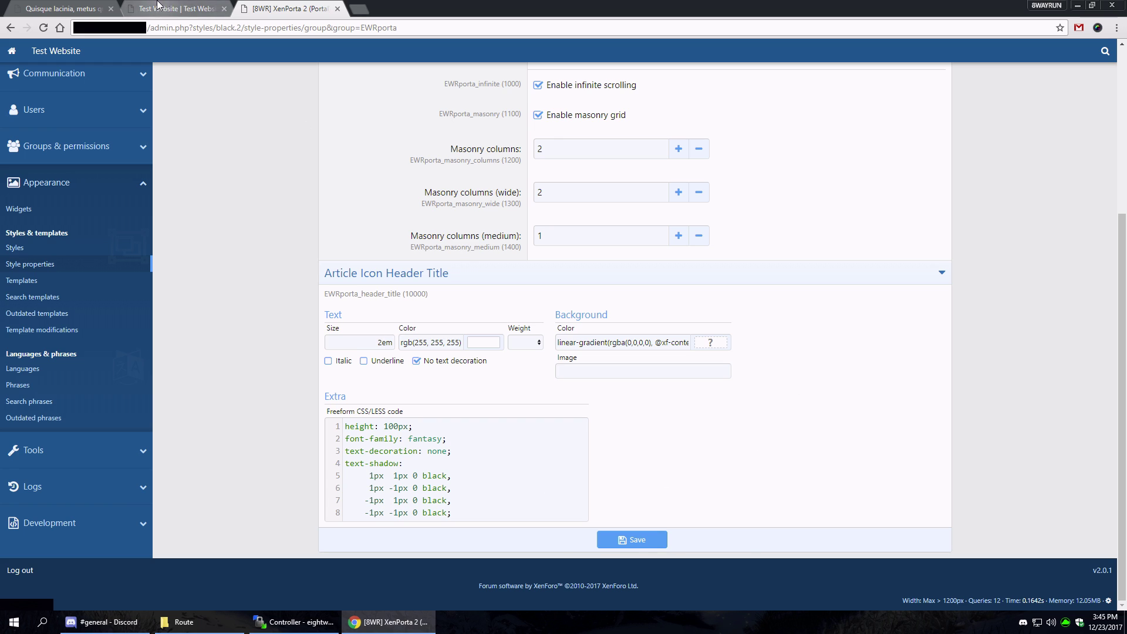
pyautogui.click(176, 8)
pyautogui.scroll(-3, 327, 346)
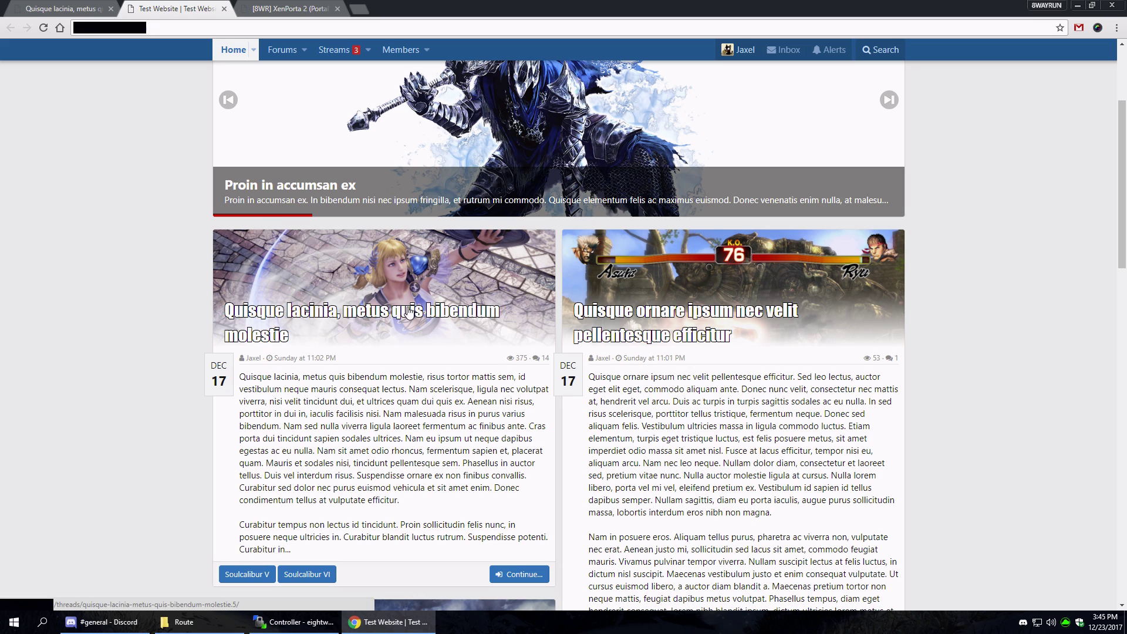
# Step: Untick offset date block, article headers, infinite scrolling and masonry grid in the BLACK style
pyautogui.hotkey('ctrl', 'Tab')
pyautogui.click(419, 278)
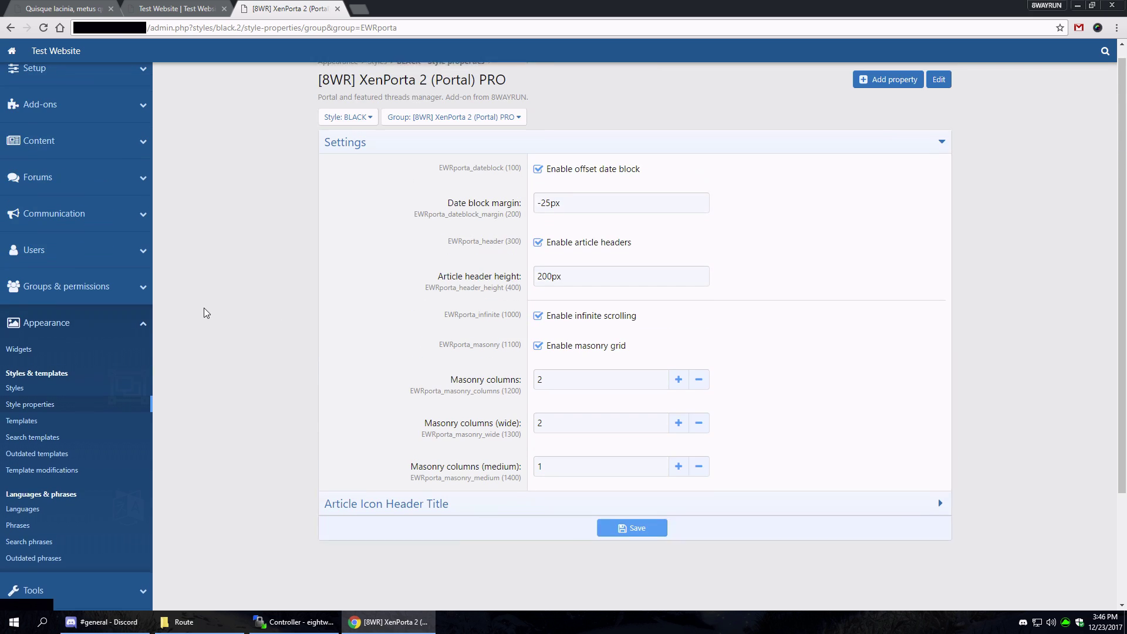
pyautogui.click(584, 183)
pyautogui.click(577, 256)
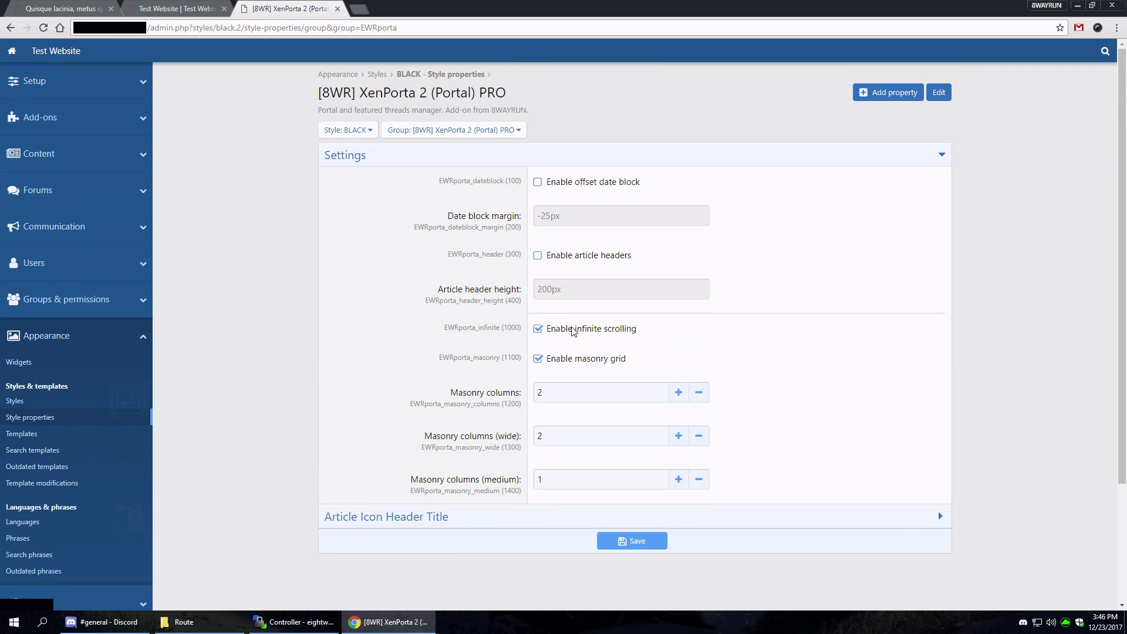
pyautogui.click(579, 359)
pyautogui.click(634, 541)
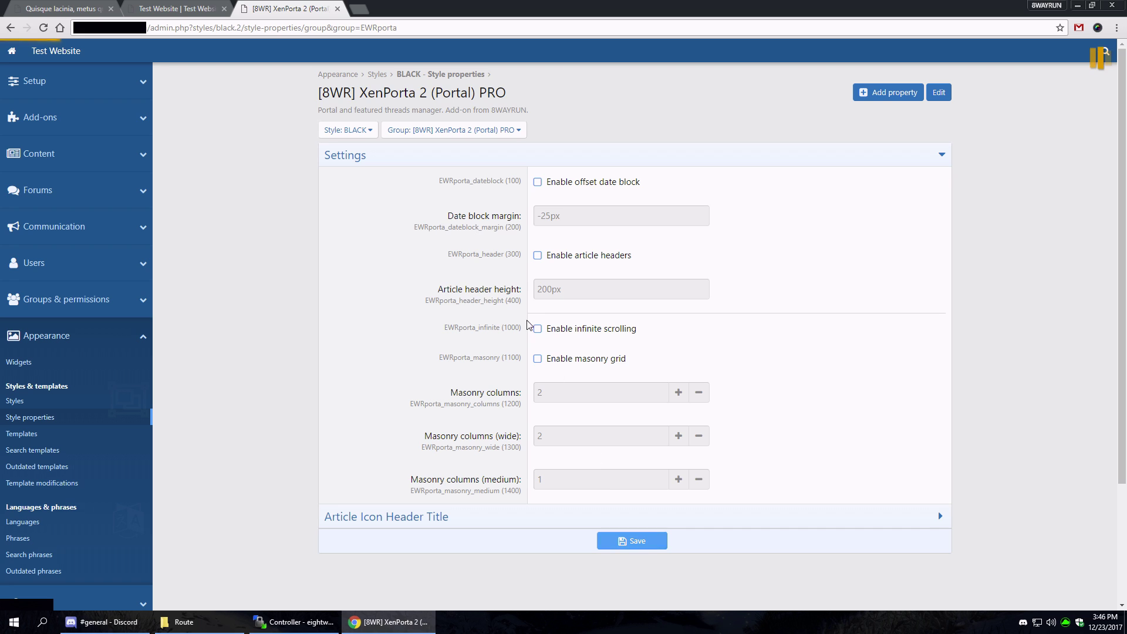
pyautogui.click(176, 9)
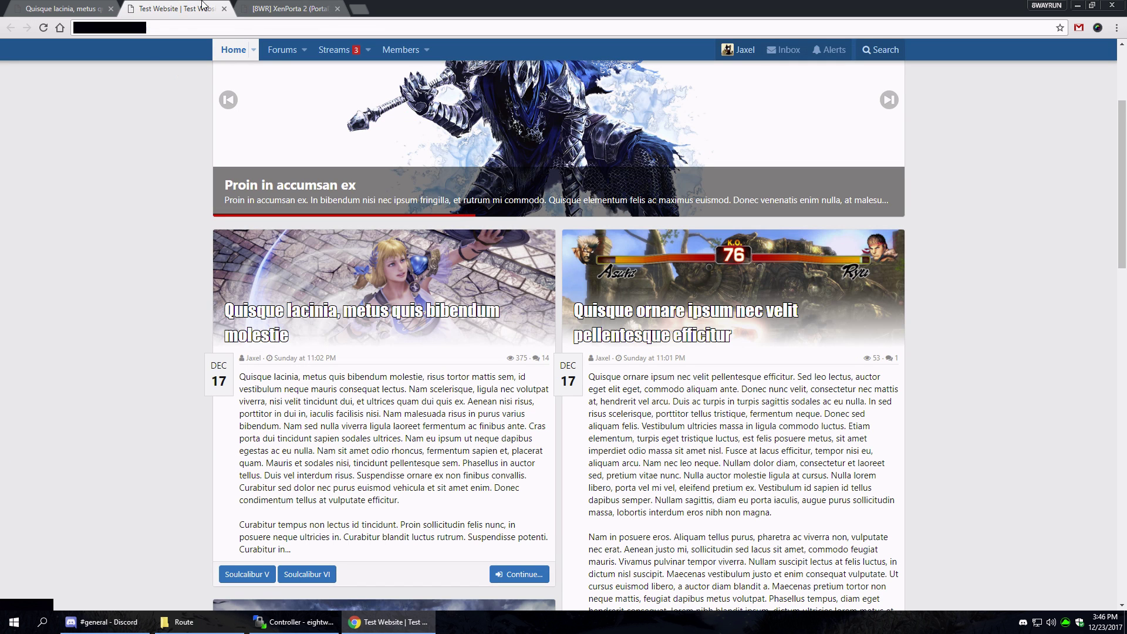
# Step: Revert the BLACK style's four customized portal values and save
pyautogui.click(288, 8)
pyautogui.click(456, 191)
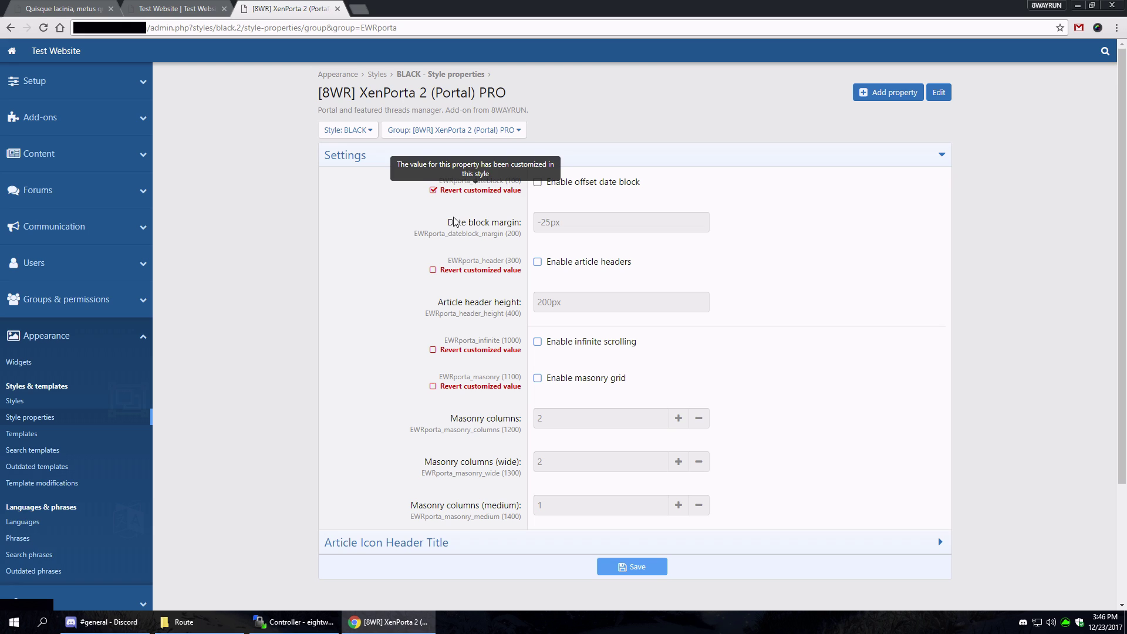
pyautogui.click(462, 270)
pyautogui.click(477, 351)
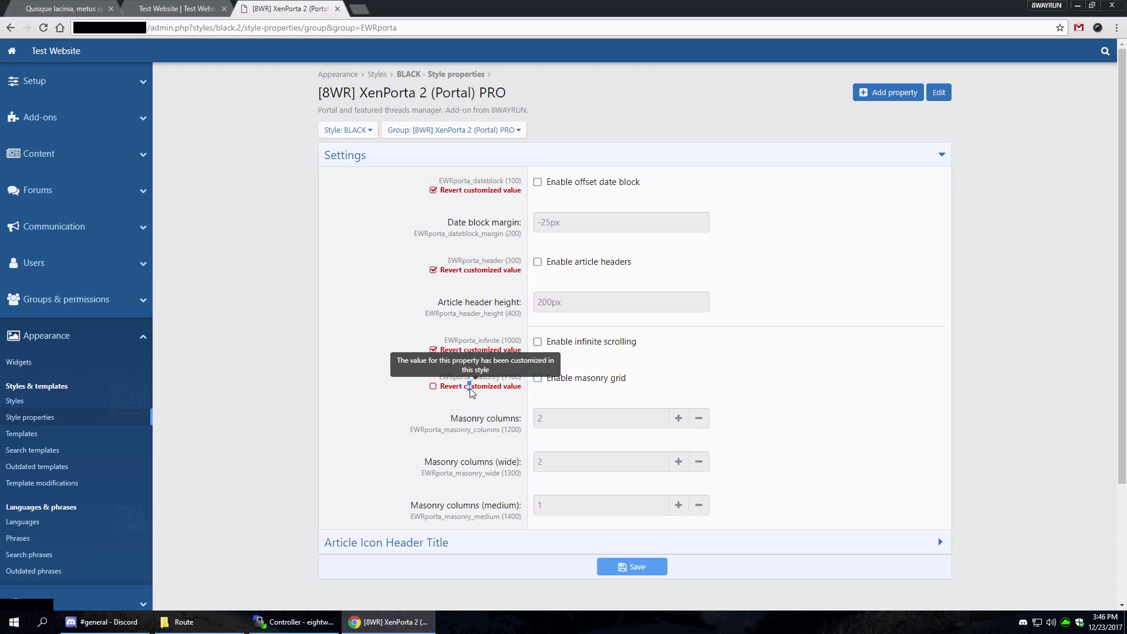
pyautogui.moveTo(468, 387); pyautogui.dragTo(471, 386)
pyautogui.click(480, 388)
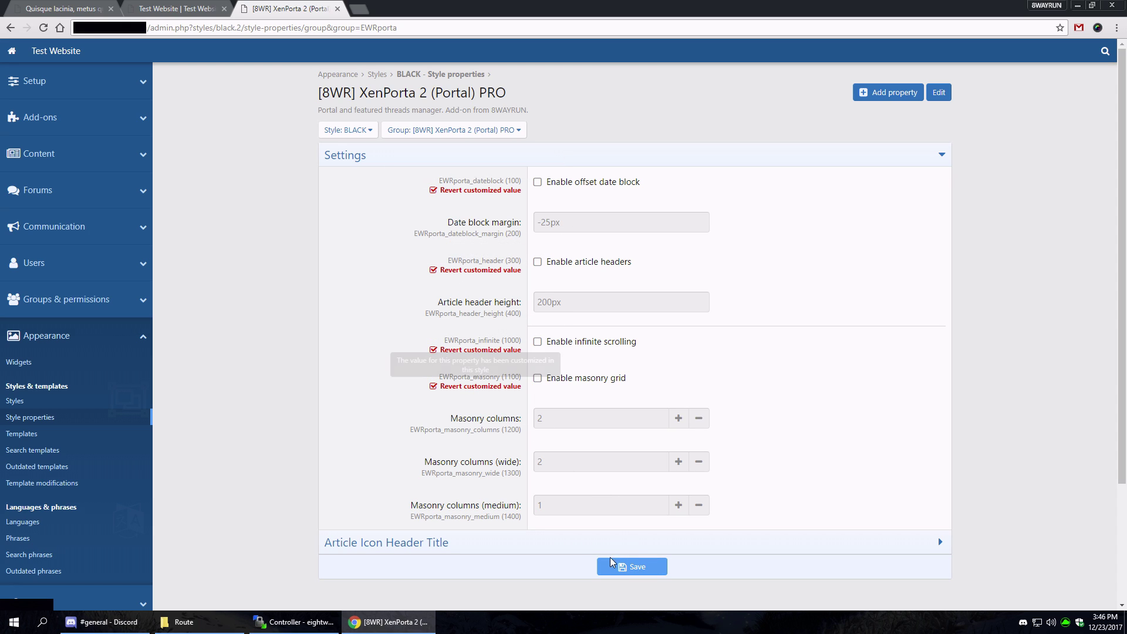
pyautogui.click(613, 567)
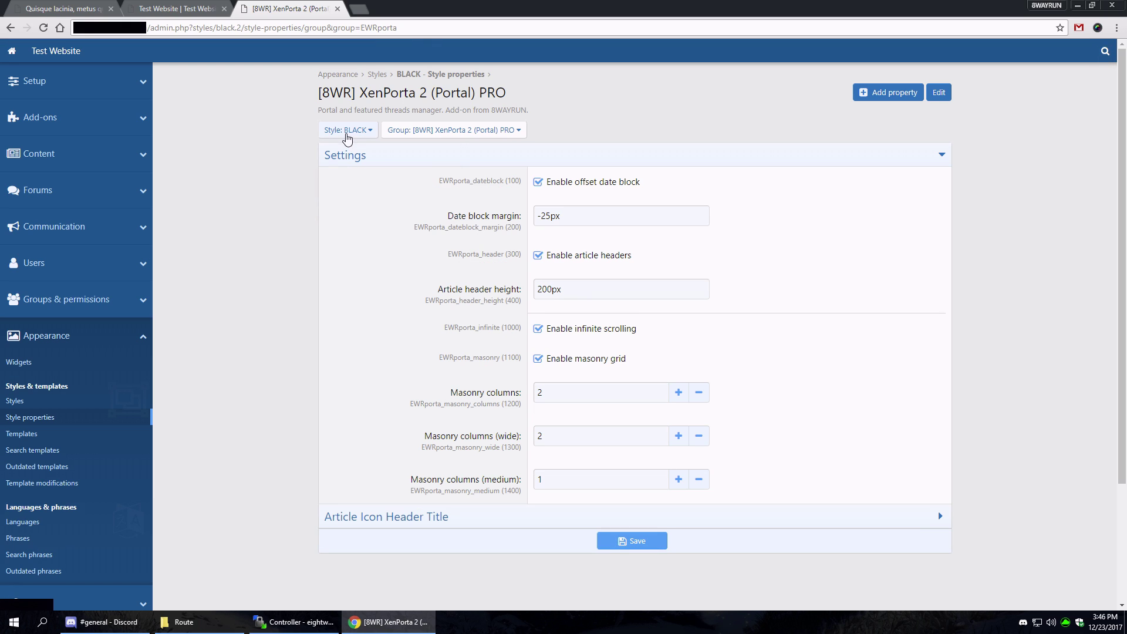
# Step: Switch to the Master style and save it with article headers disabled
pyautogui.click(349, 130)
pyautogui.click(358, 175)
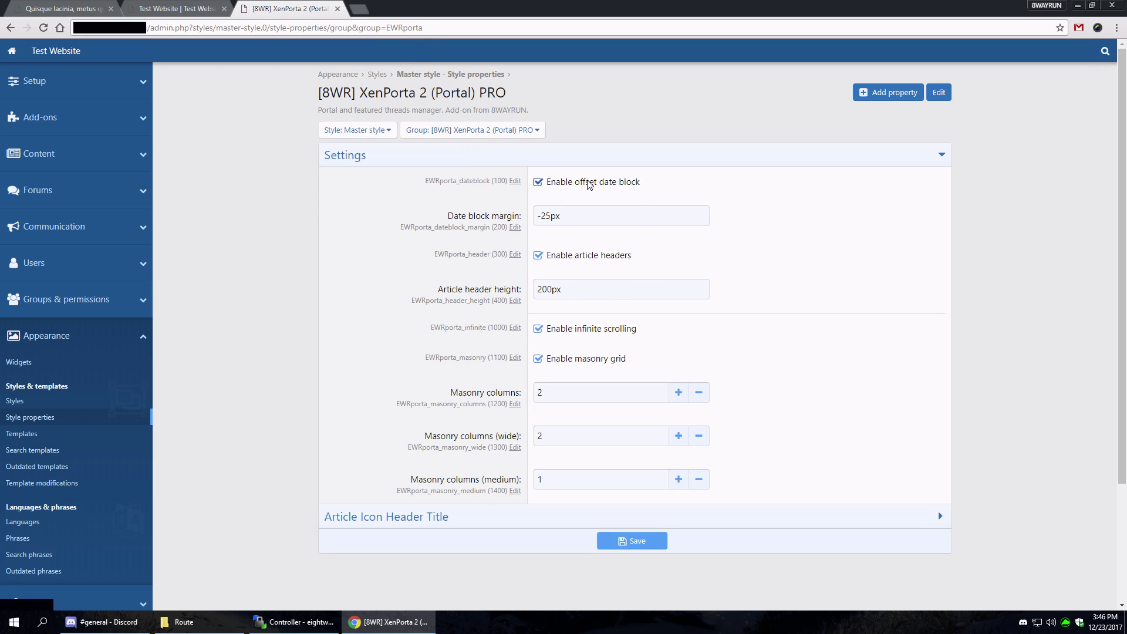
pyautogui.click(571, 259)
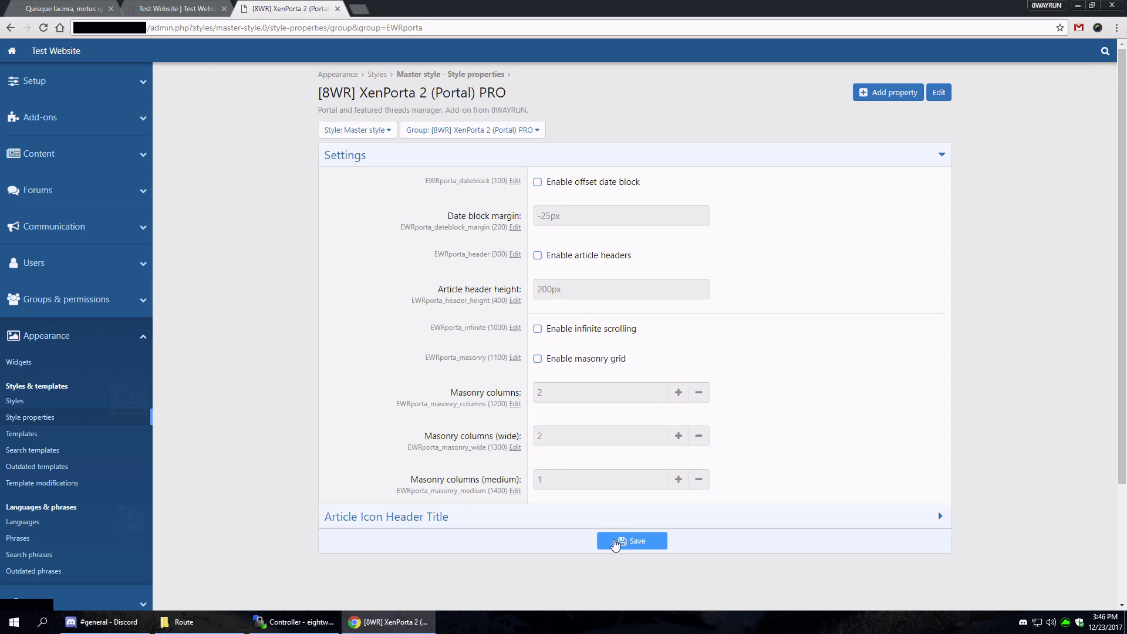
pyautogui.click(615, 542)
pyautogui.click(176, 8)
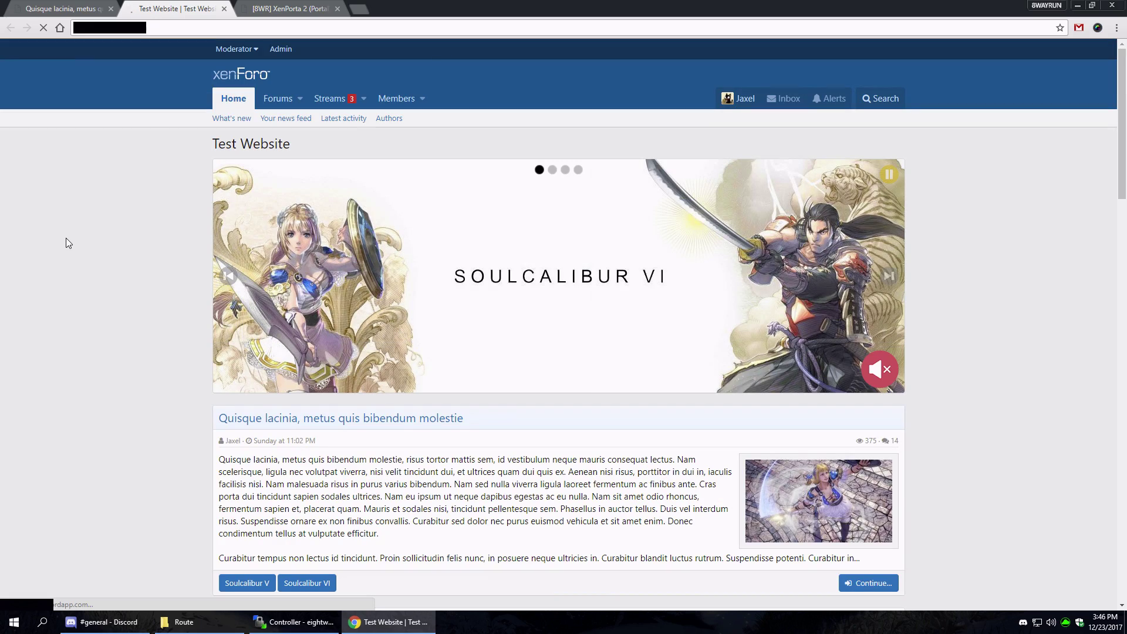
# Step: Scroll through the portal home page's single-column article list down to the Discord and social widgets
pyautogui.scroll(-8, 66, 235)
pyautogui.scroll(-16, 76, 238)
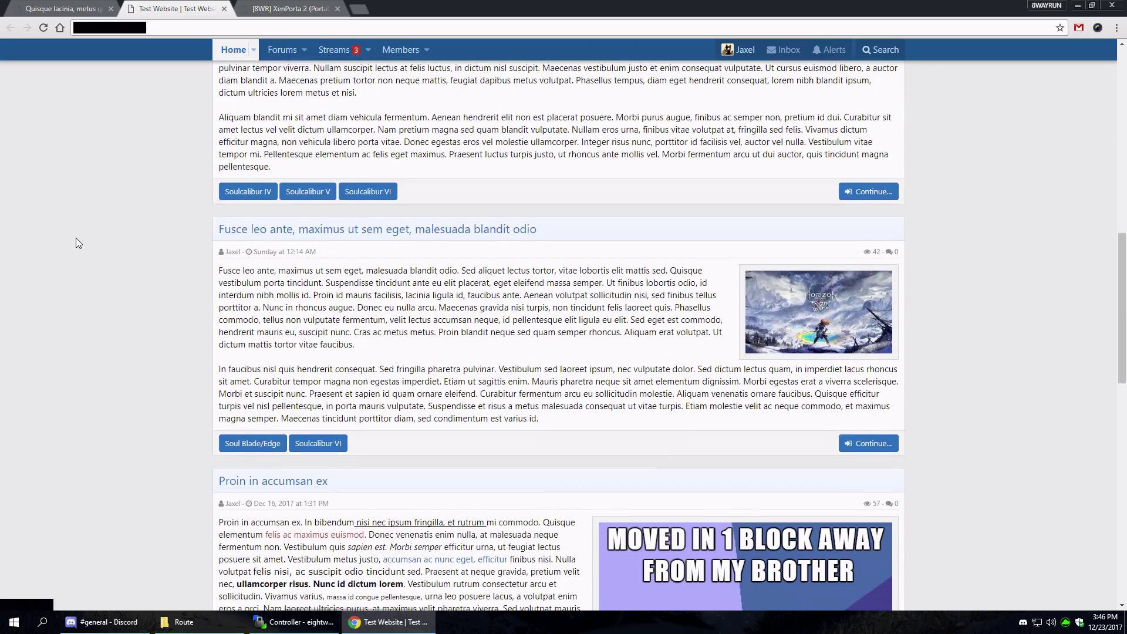
pyautogui.scroll(-3, 77, 238)
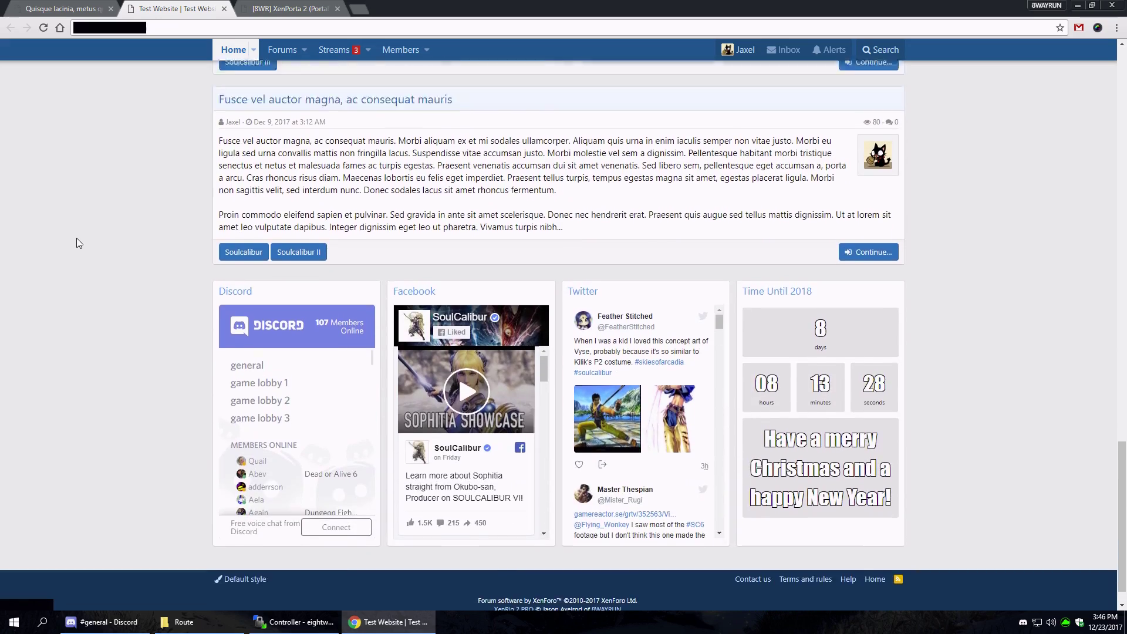
pyautogui.scroll(13, 76, 238)
pyautogui.scroll(15, 76, 237)
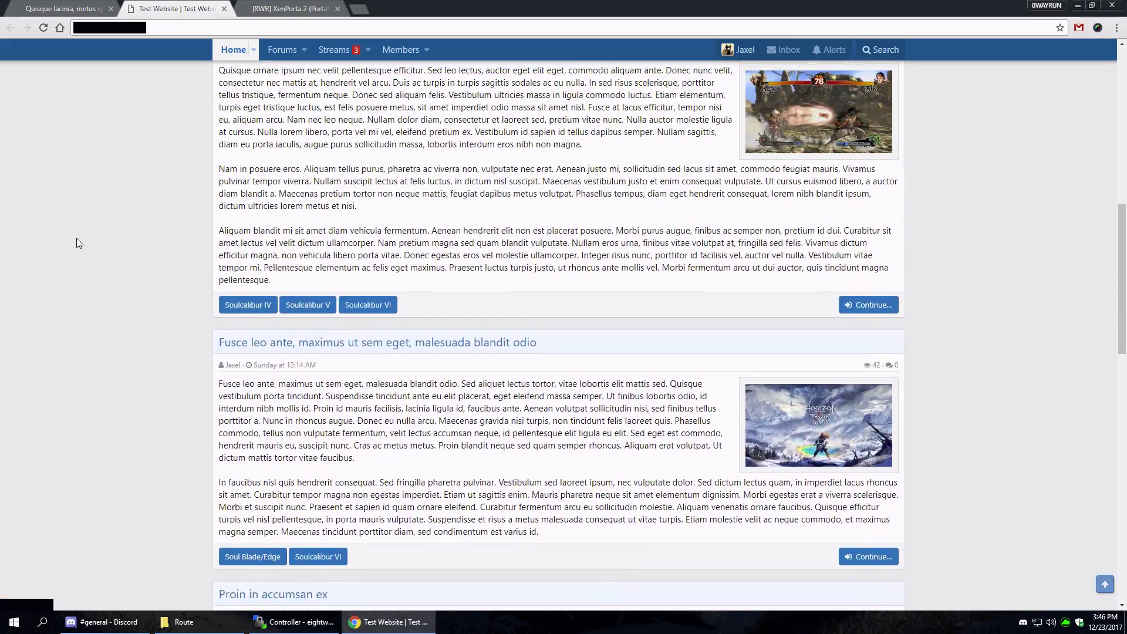
pyautogui.scroll(-3, 78, 238)
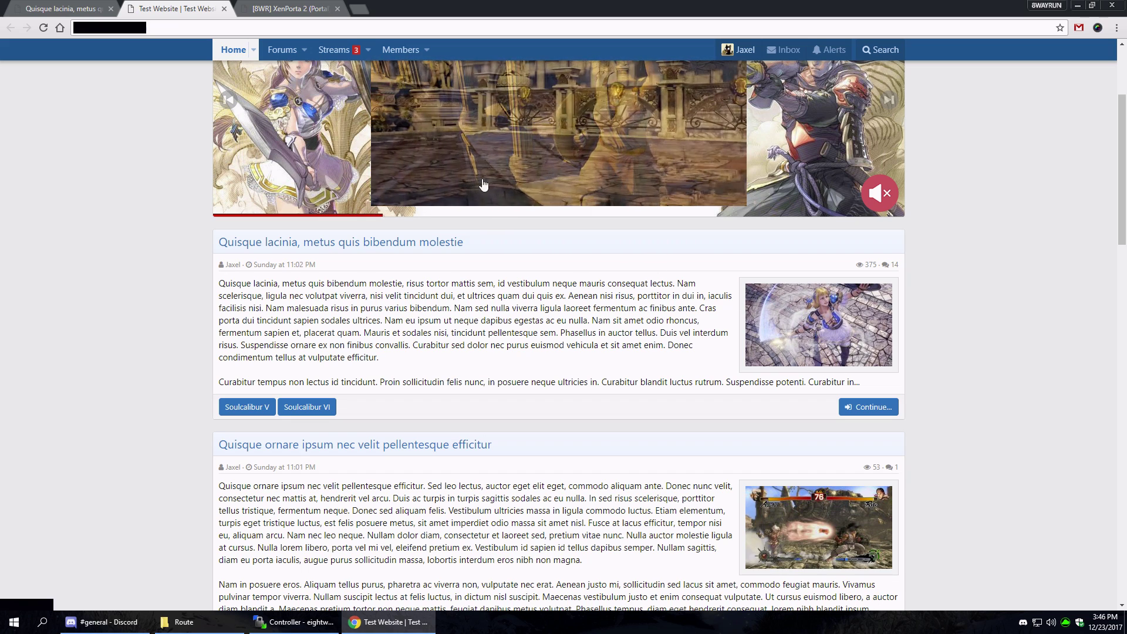
# Step: Save article headers re-enabled in the Master style and reload the portal to see them
pyautogui.hotkey('ctrl', 'Tab')
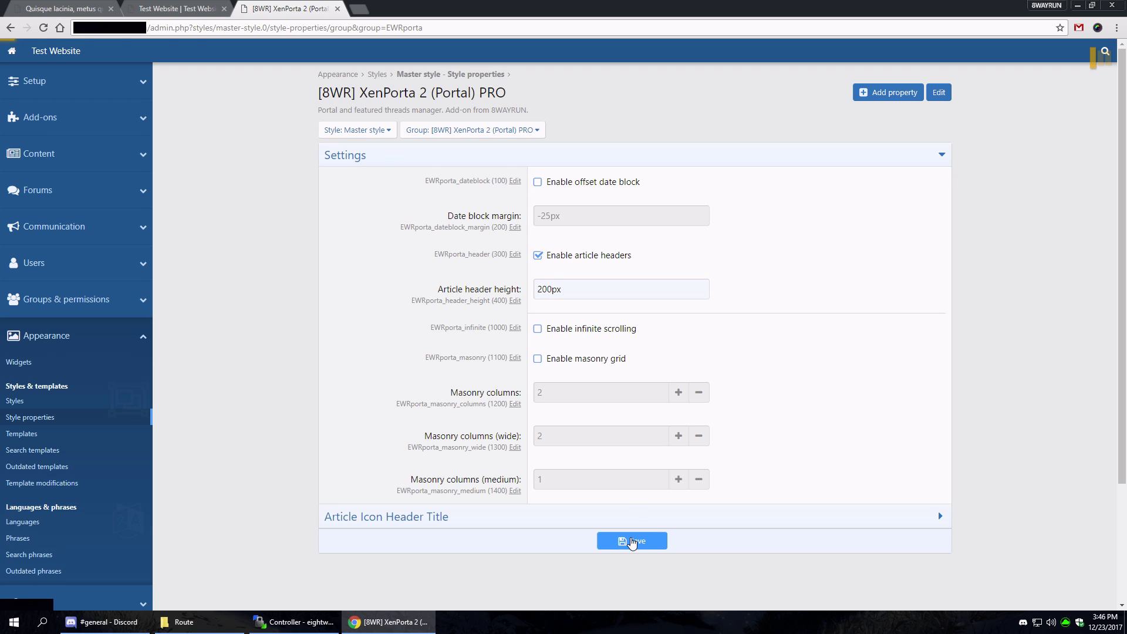
pyautogui.click(633, 541)
pyautogui.click(176, 9)
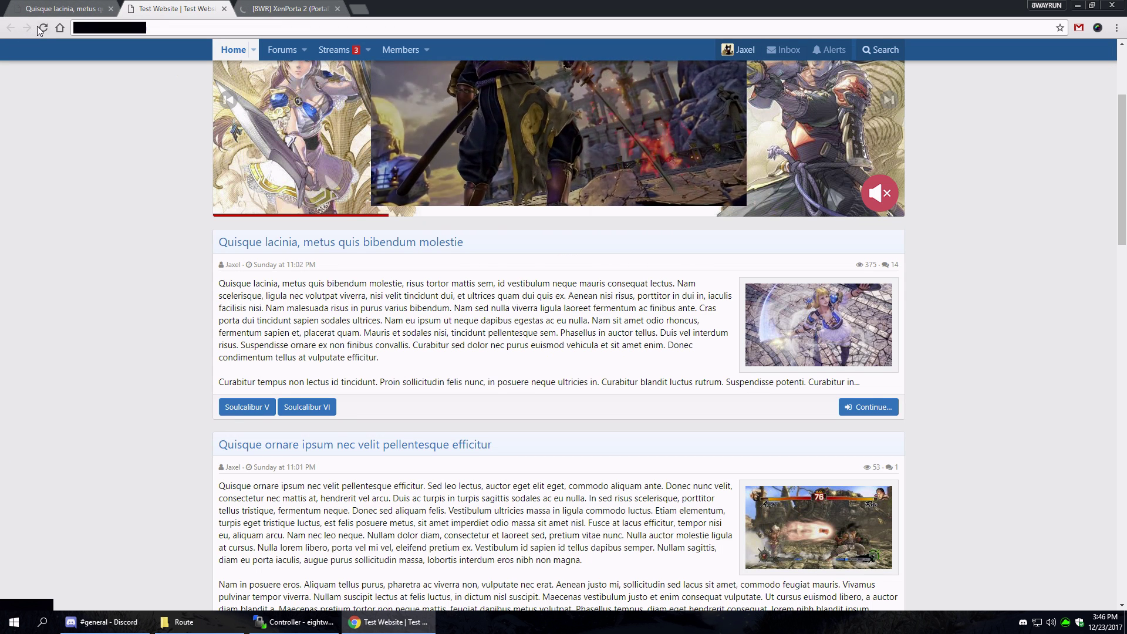
pyautogui.click(42, 28)
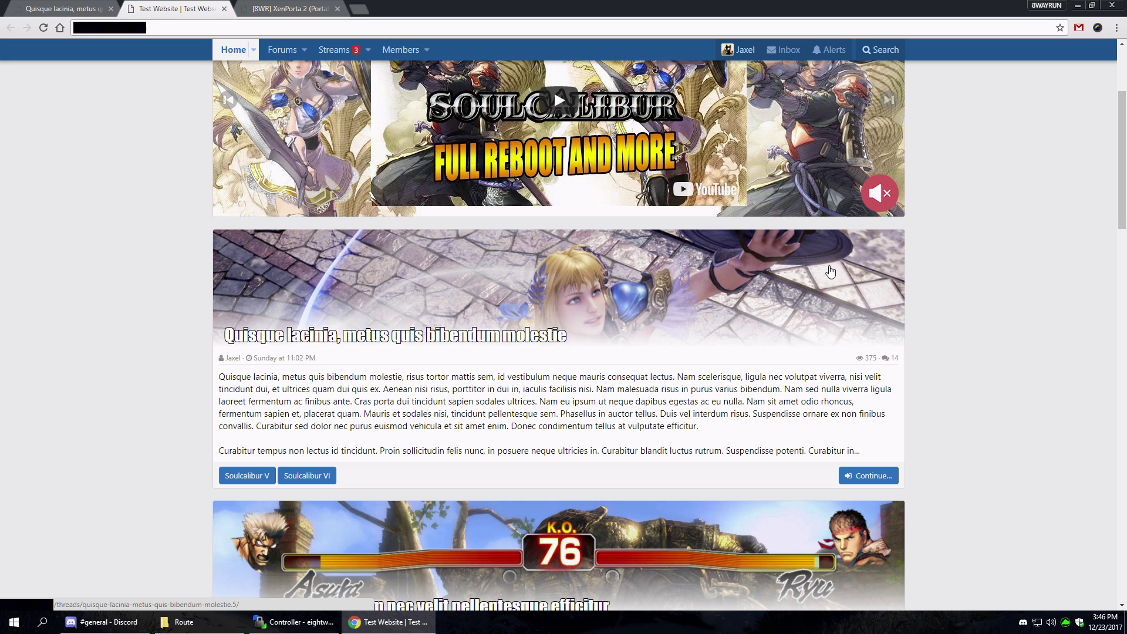
pyautogui.scroll(-5, 744, 335)
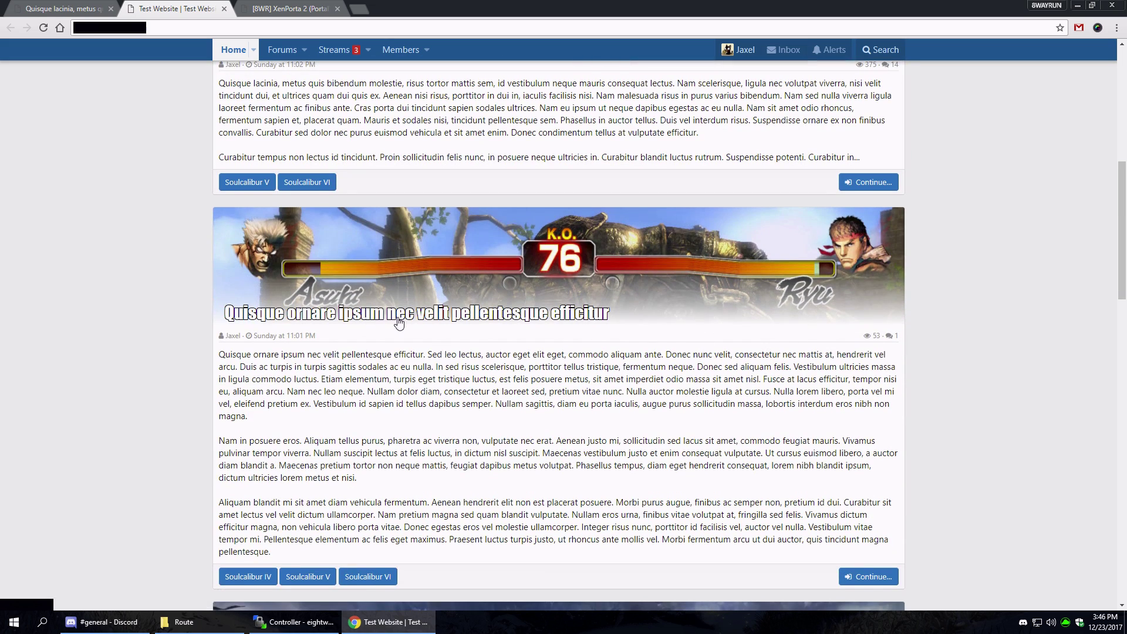
pyautogui.scroll(5, 547, 284)
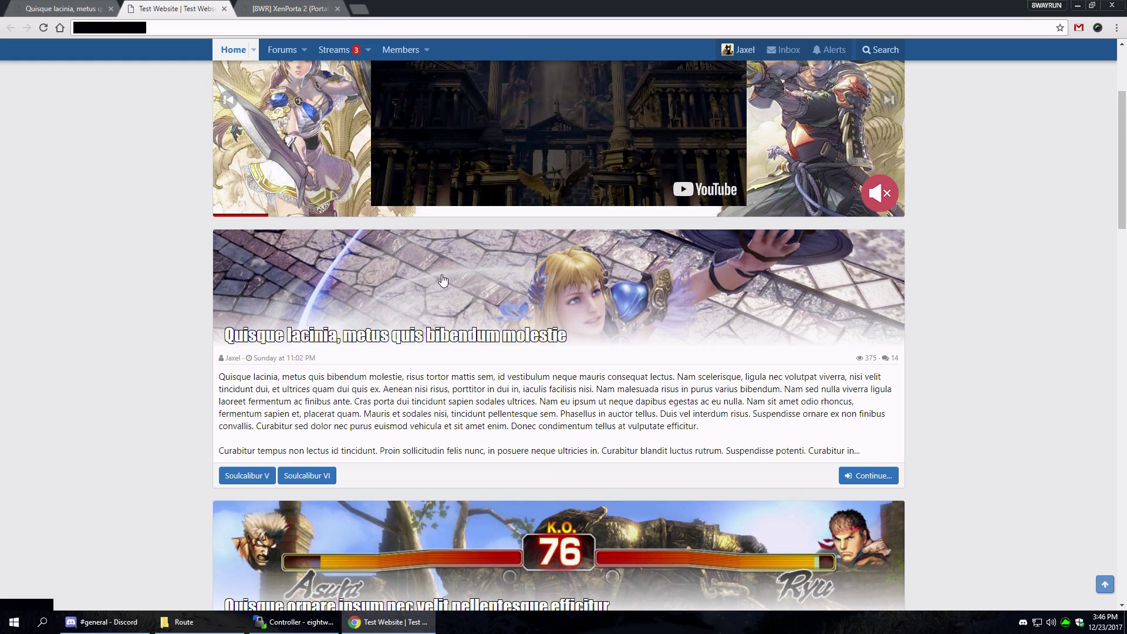
pyautogui.click(288, 8)
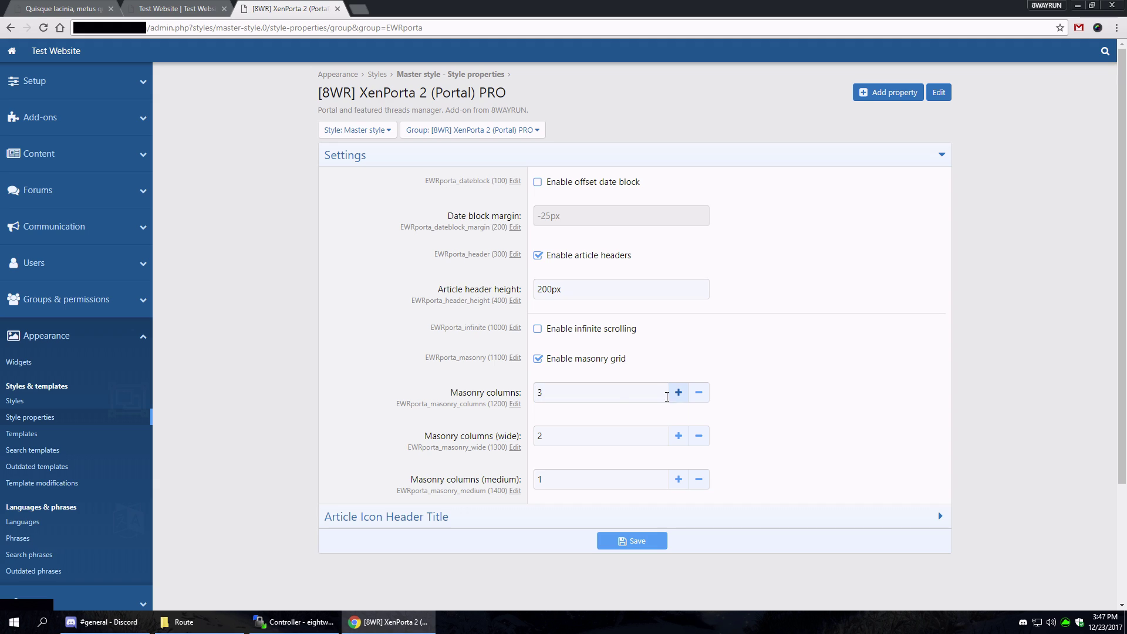
# Step: Save the Master style portal settings and reload the front page
pyautogui.click(624, 532)
pyautogui.click(177, 8)
pyautogui.press('F5')
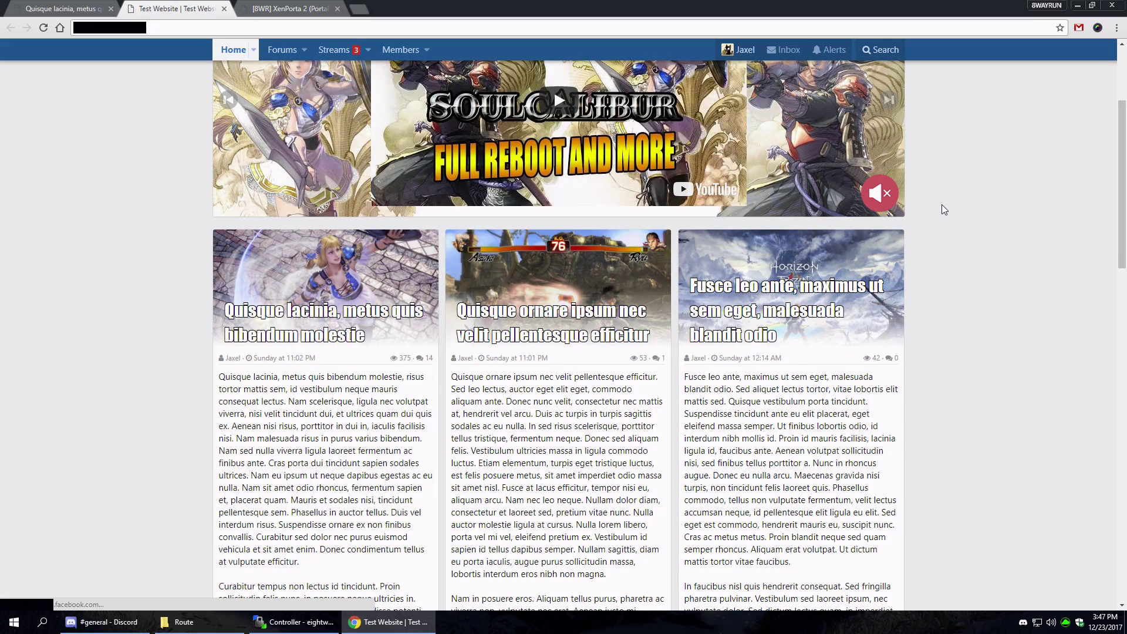
# Step: Preview the front page at medium and phone widths using the browser developer tools
pyautogui.rightClick(943, 207)
pyautogui.click(975, 354)
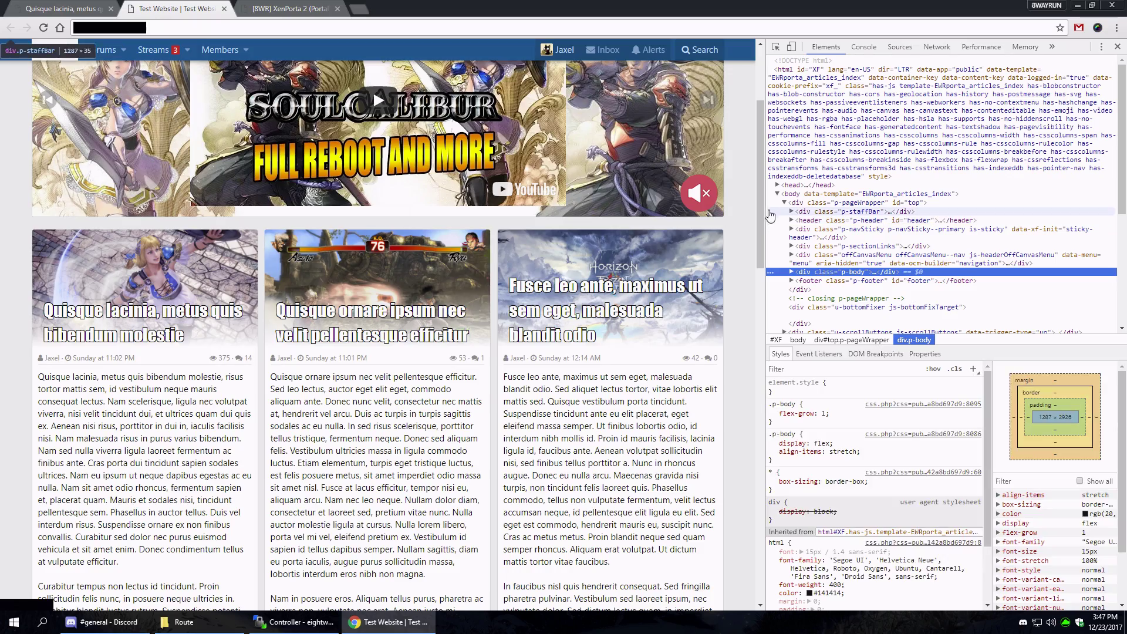
pyautogui.moveTo(766, 210); pyautogui.dragTo(515, 213)
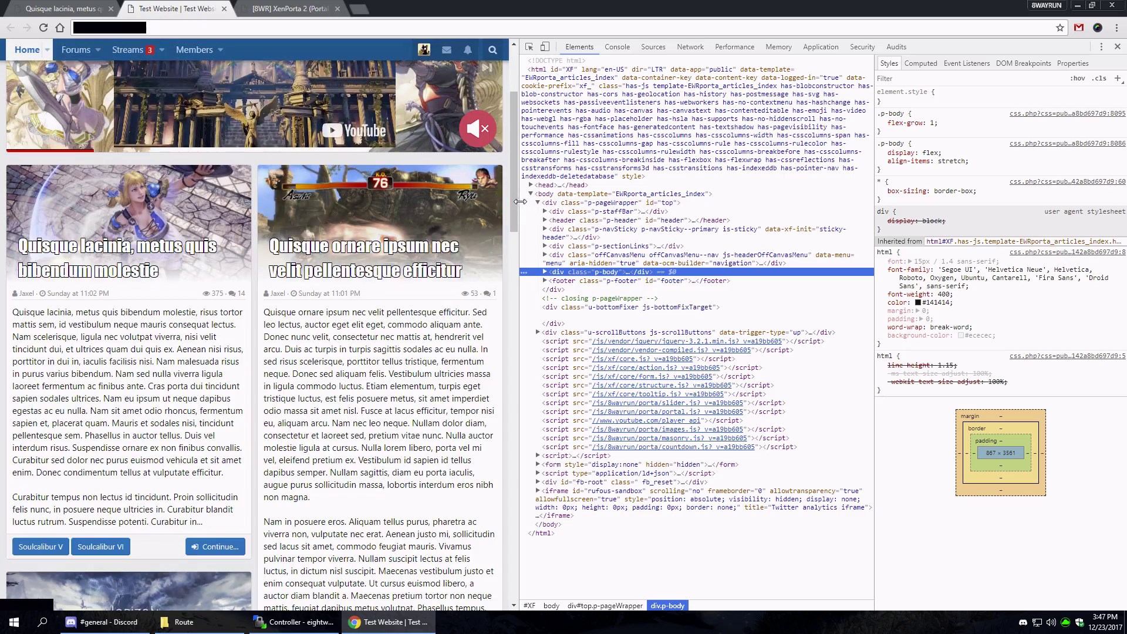
pyautogui.moveTo(520, 202); pyautogui.dragTo(288, 168)
pyautogui.moveTo(286, 114); pyautogui.dragTo(758, 169)
pyautogui.click(303, 6)
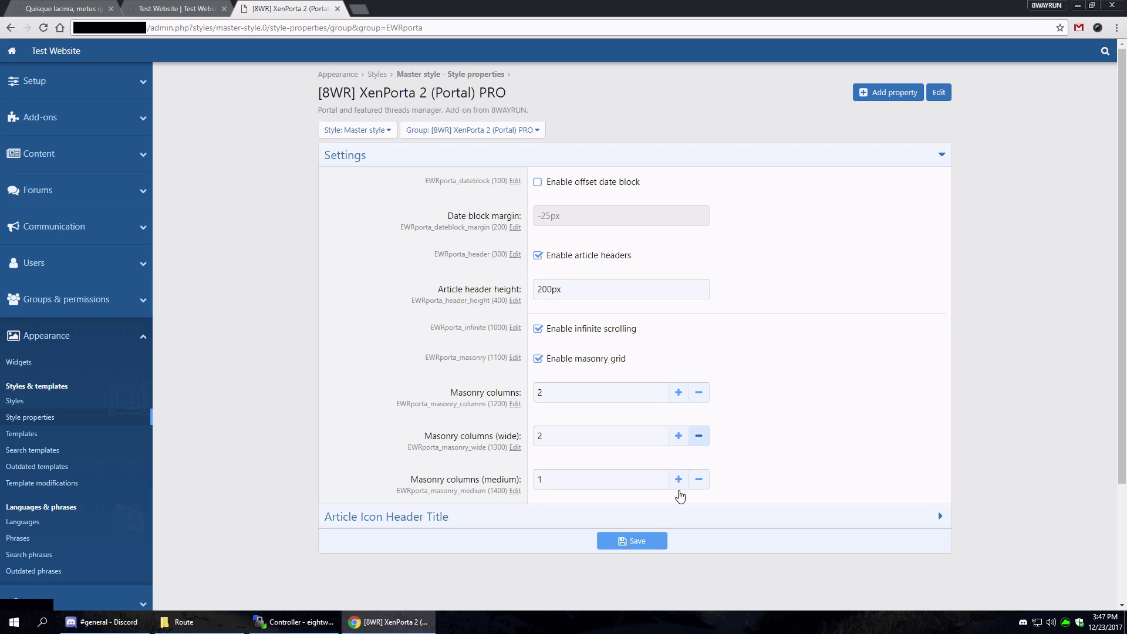
# Step: Save the 2-column, infinite-scrolling portal settings and check the front page
pyautogui.click(619, 539)
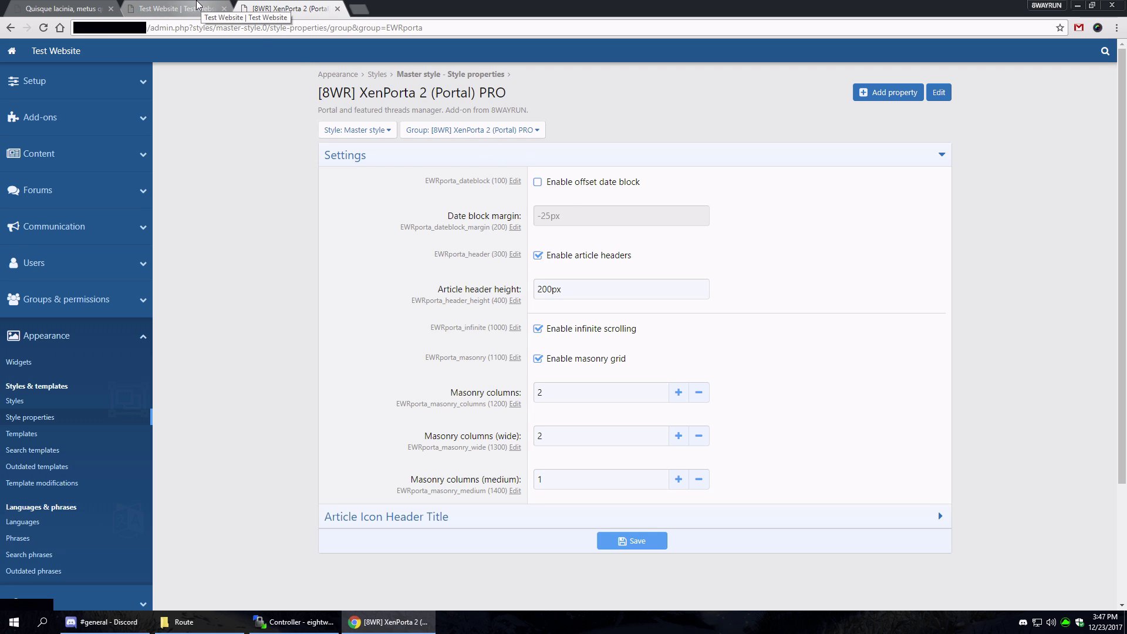
pyautogui.click(233, 5)
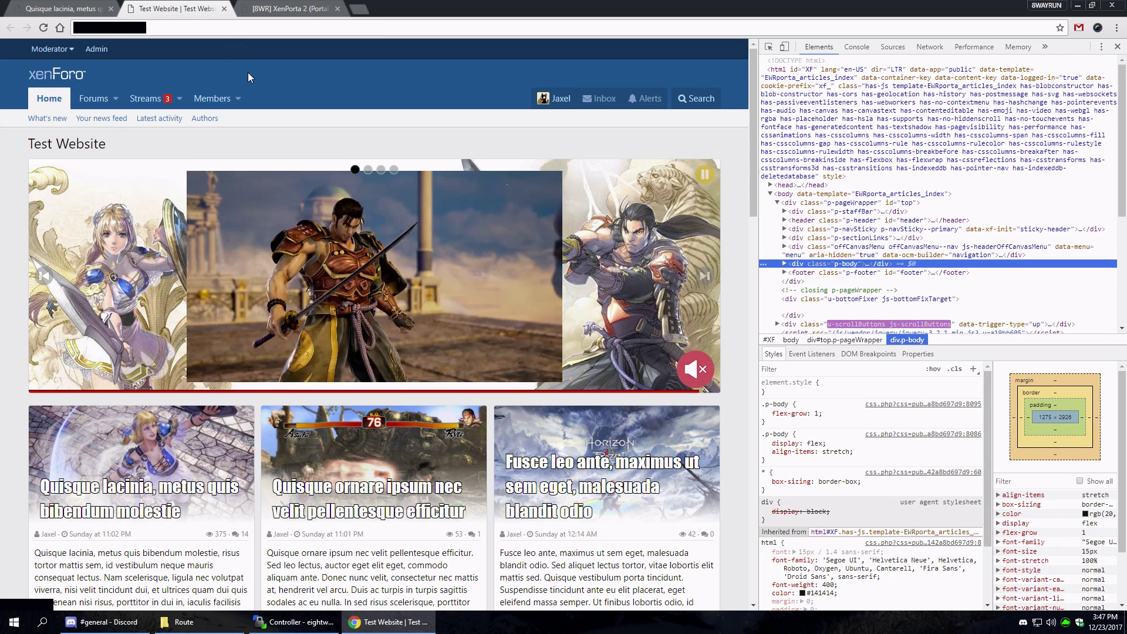
pyautogui.scroll(-4, 259, 304)
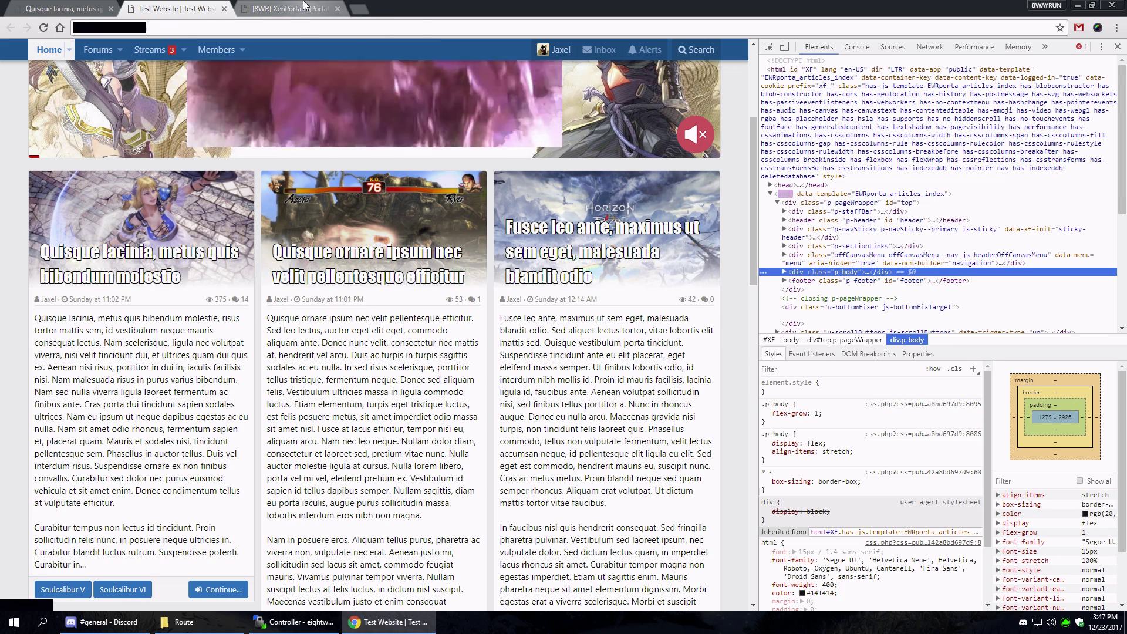
pyautogui.hotkey('ctrl', 'Tab')
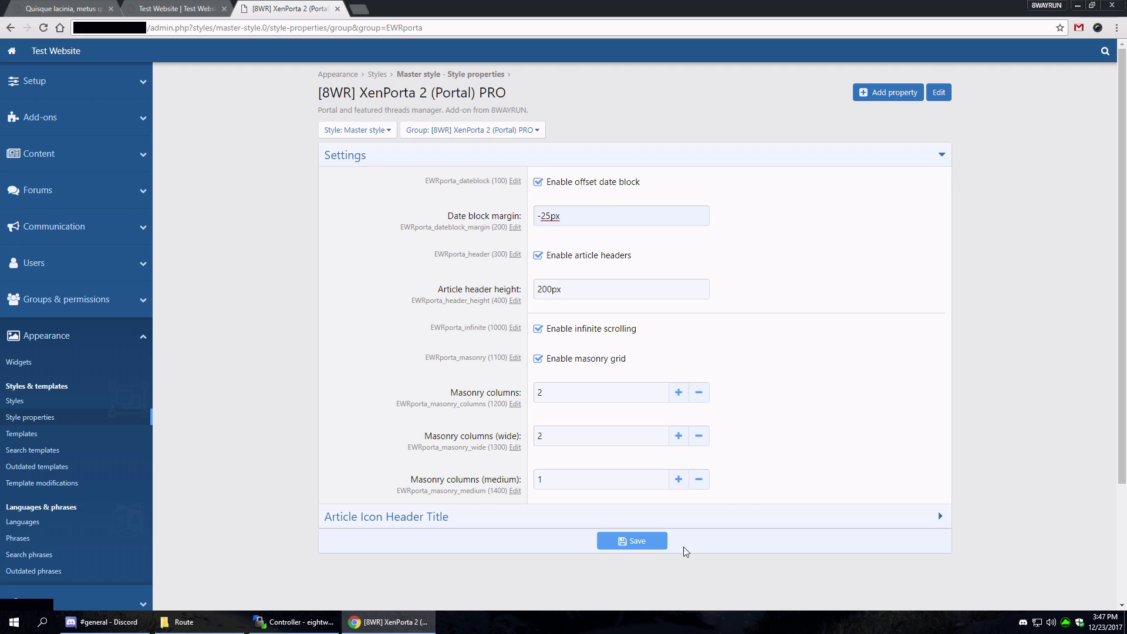
# Step: Save with the offset date block enabled and confirm the DEC 17 date badges on the front page
pyautogui.click(638, 543)
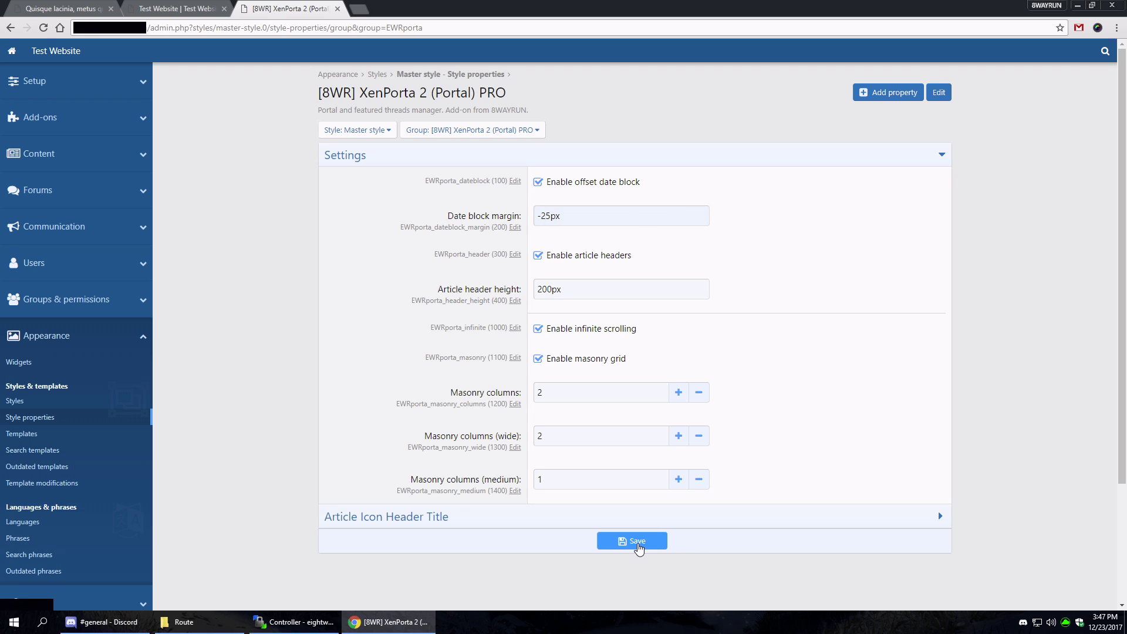
pyautogui.click(178, 9)
pyautogui.click(35, 51)
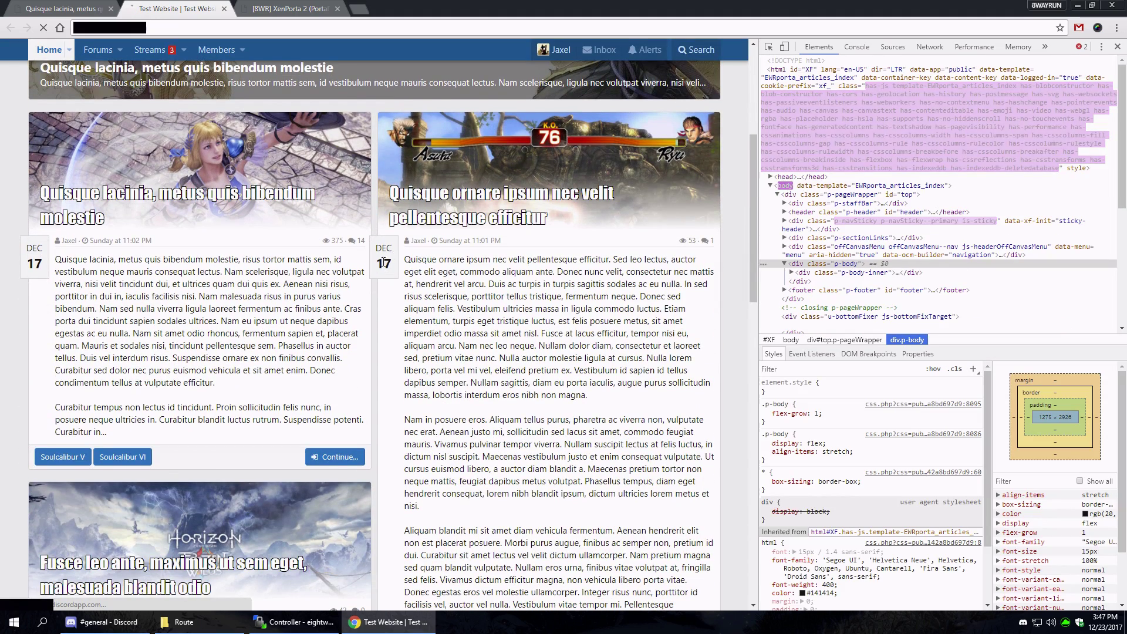
pyautogui.tripleClick(382, 263)
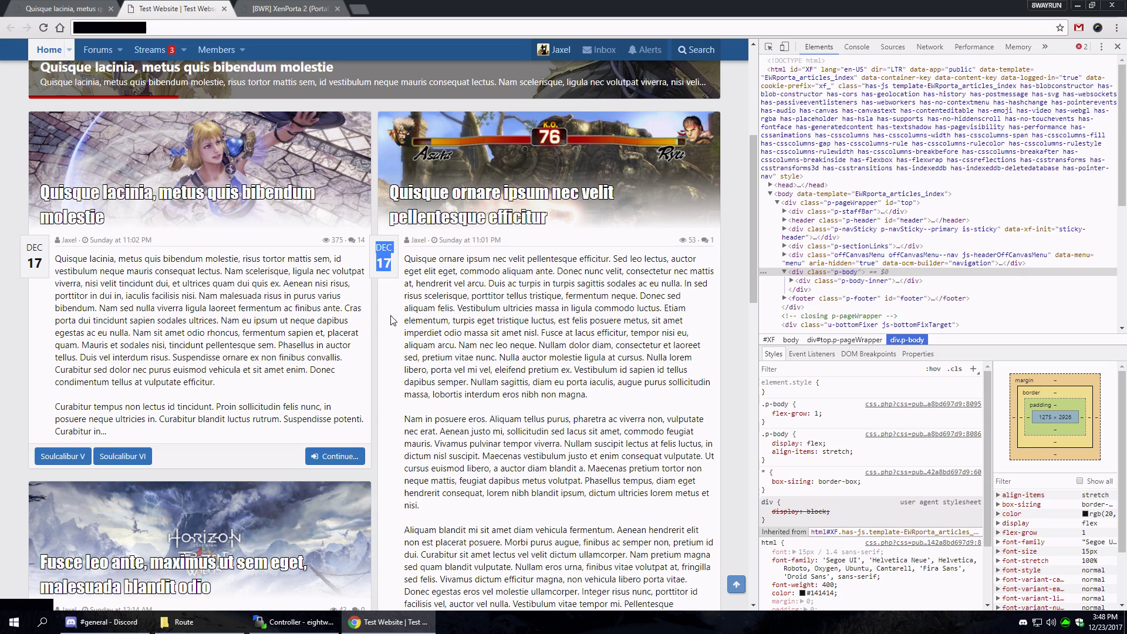
pyautogui.click(397, 304)
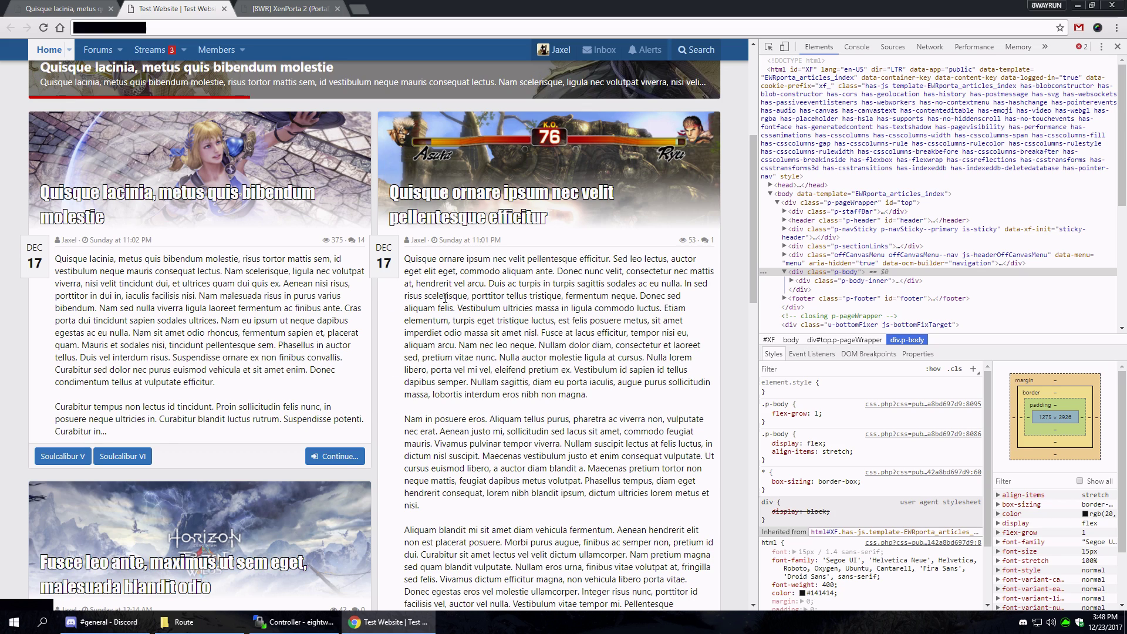
pyautogui.click(271, 7)
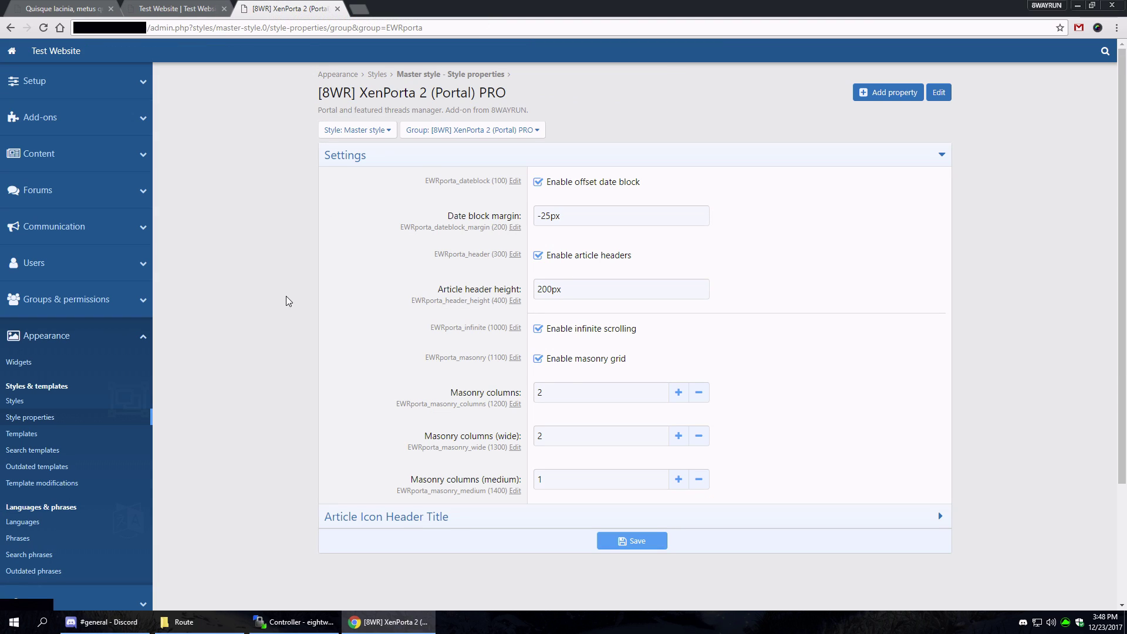
pyautogui.scroll(-3, 228, 426)
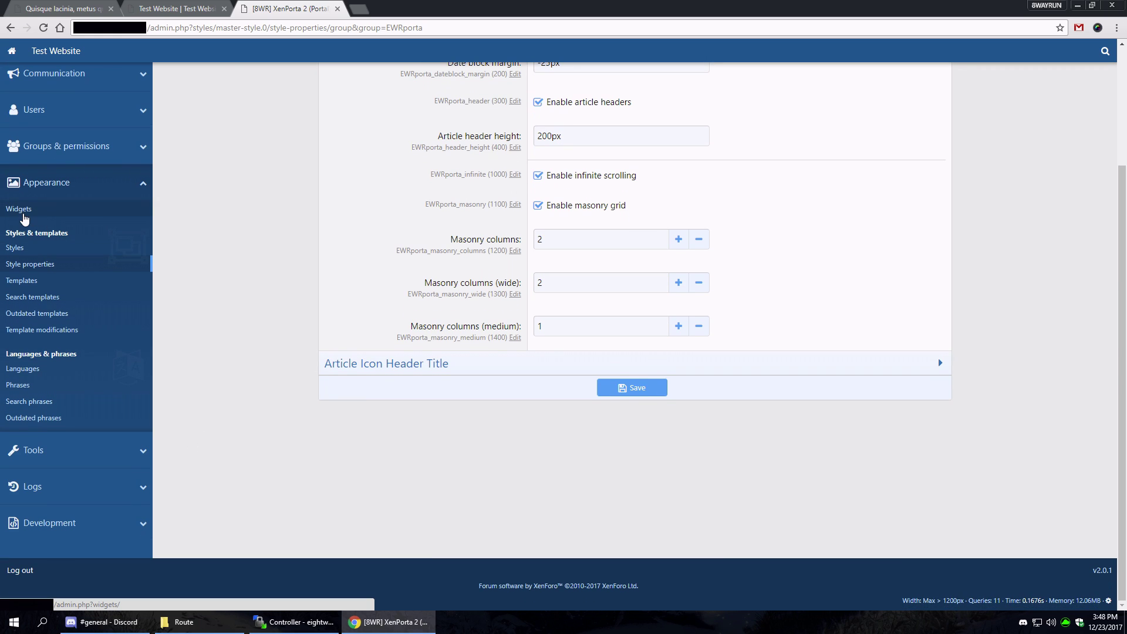
# Step: Open the Widgets admin list, start adding a widget and browse the widget type list
pyautogui.click(22, 211)
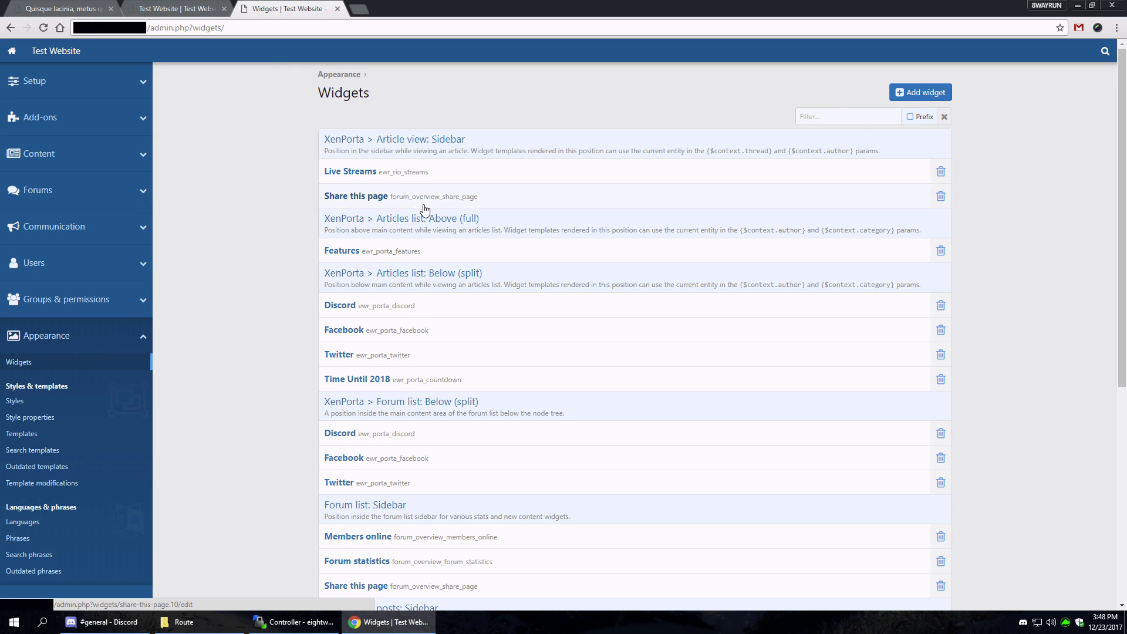
pyautogui.click(917, 93)
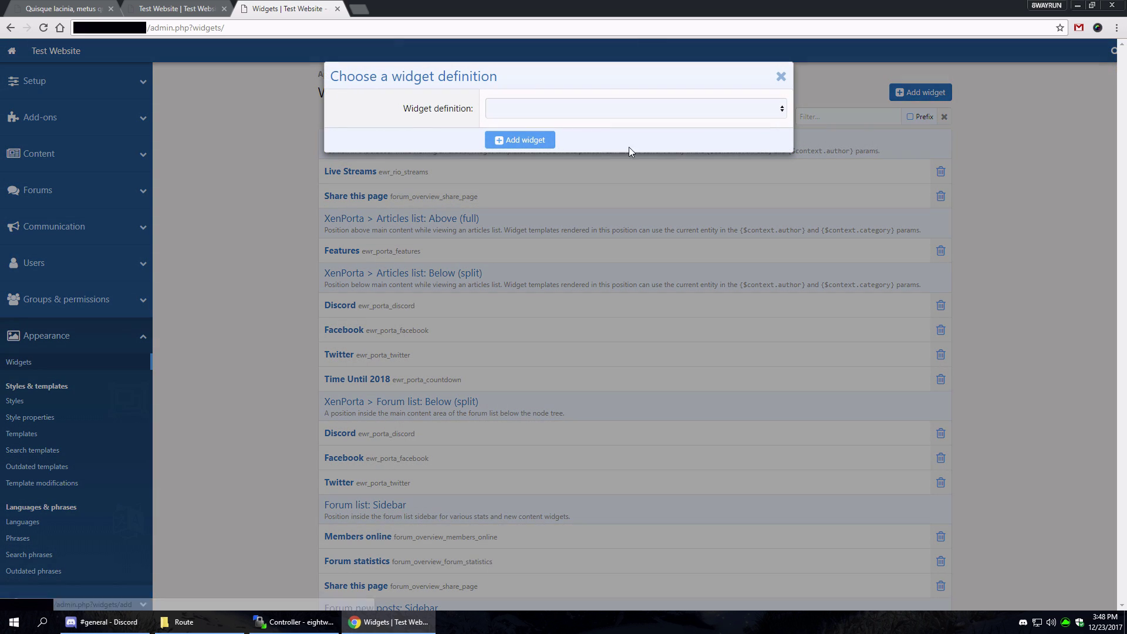
pyautogui.click(527, 107)
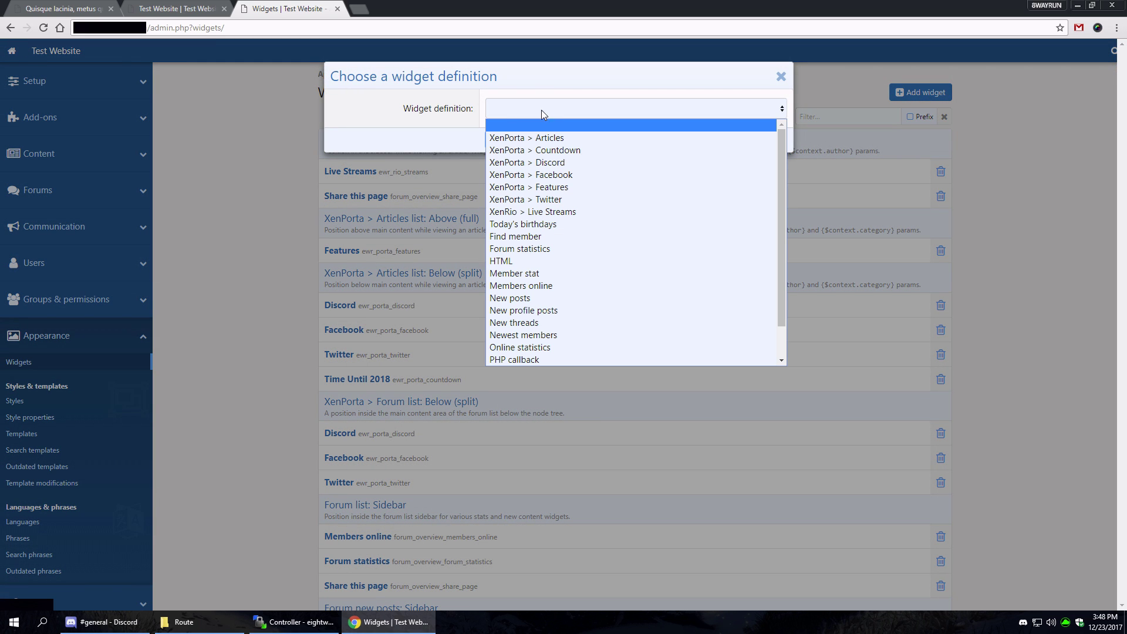
pyautogui.click(573, 139)
# Step: Compare the forum front page against the available widget types
pyautogui.hotkey('ctrl', 'shift', 'Tab')
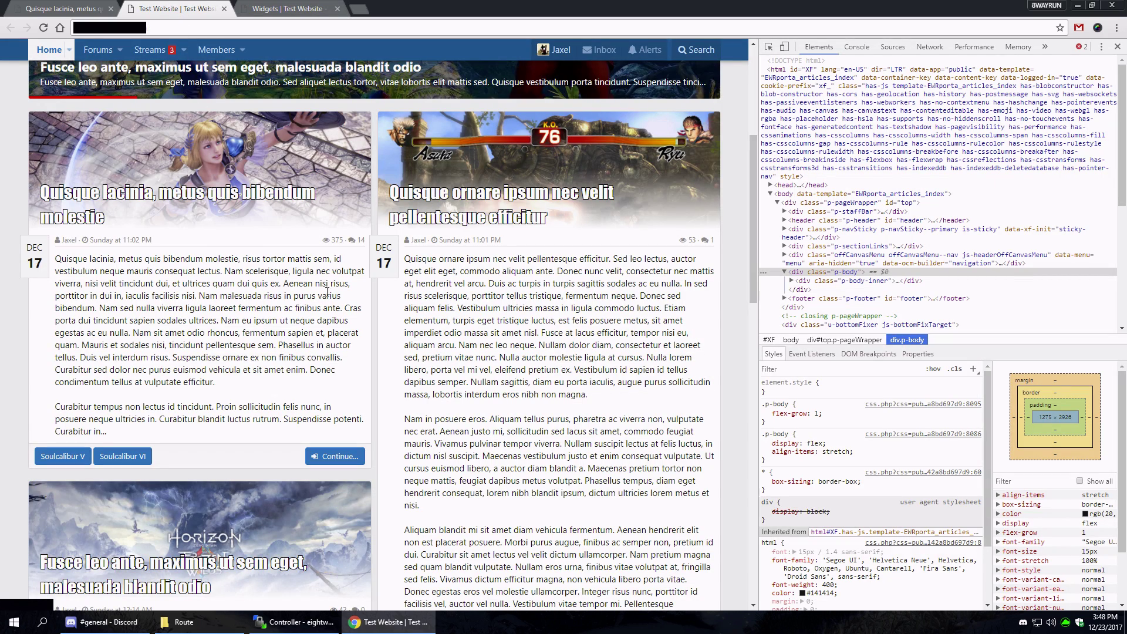
pyautogui.scroll(-9, 360, 170)
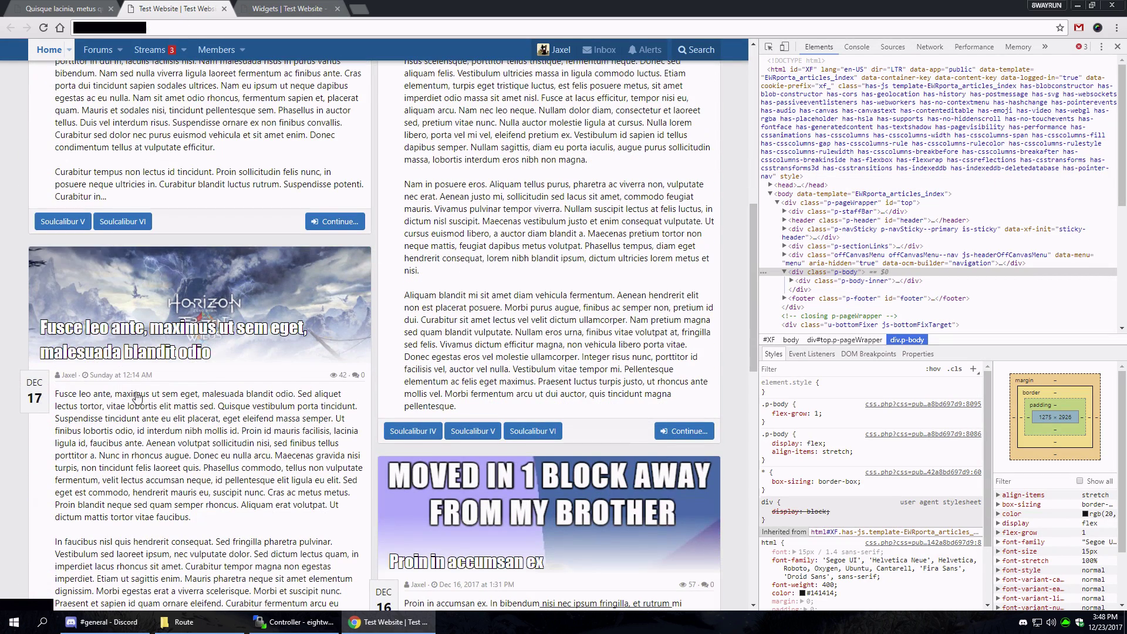
pyautogui.scroll(-7, 284, 301)
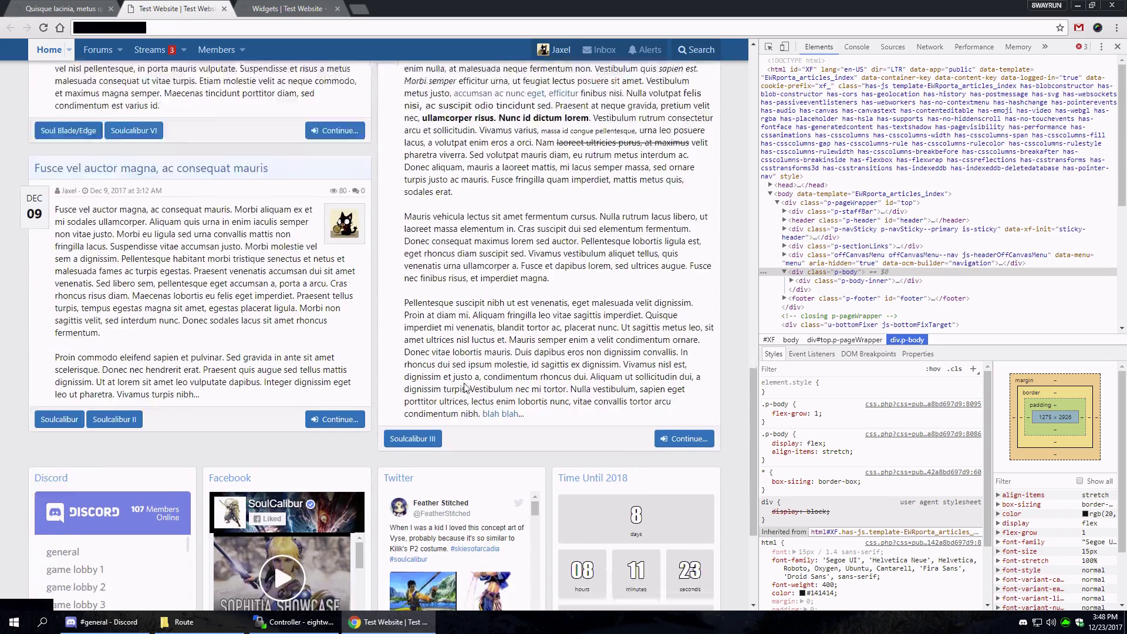
pyautogui.scroll(9, 522, 243)
pyautogui.scroll(4, 522, 243)
pyautogui.hotkey('ctrl', 'Tab')
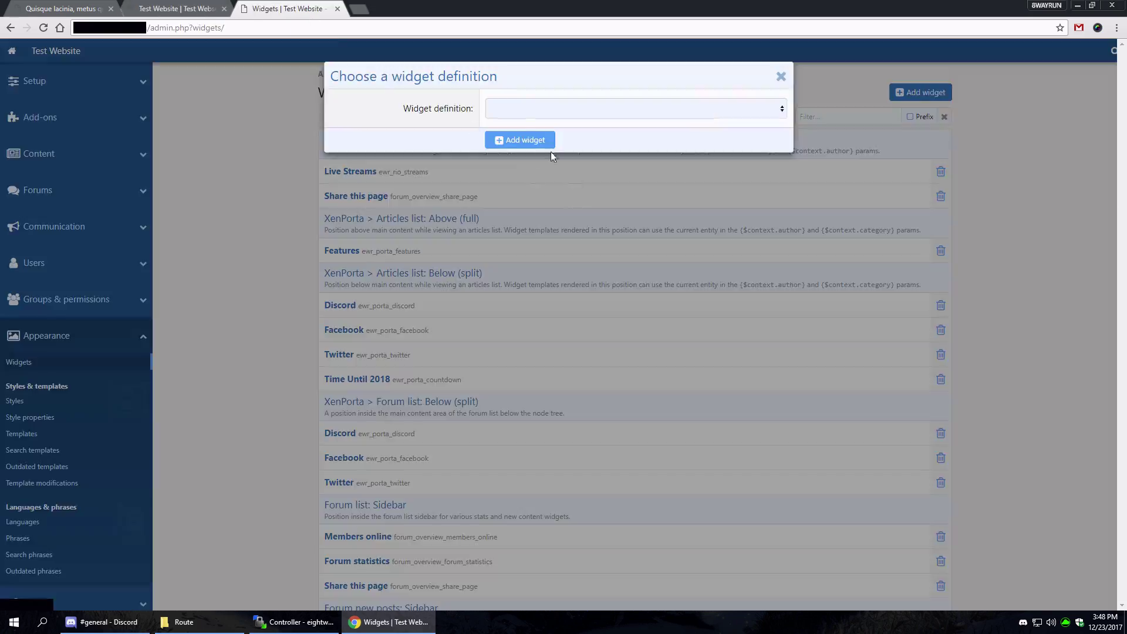
pyautogui.click(508, 115)
pyautogui.hotkey('ctrl', 'shift', 'Tab')
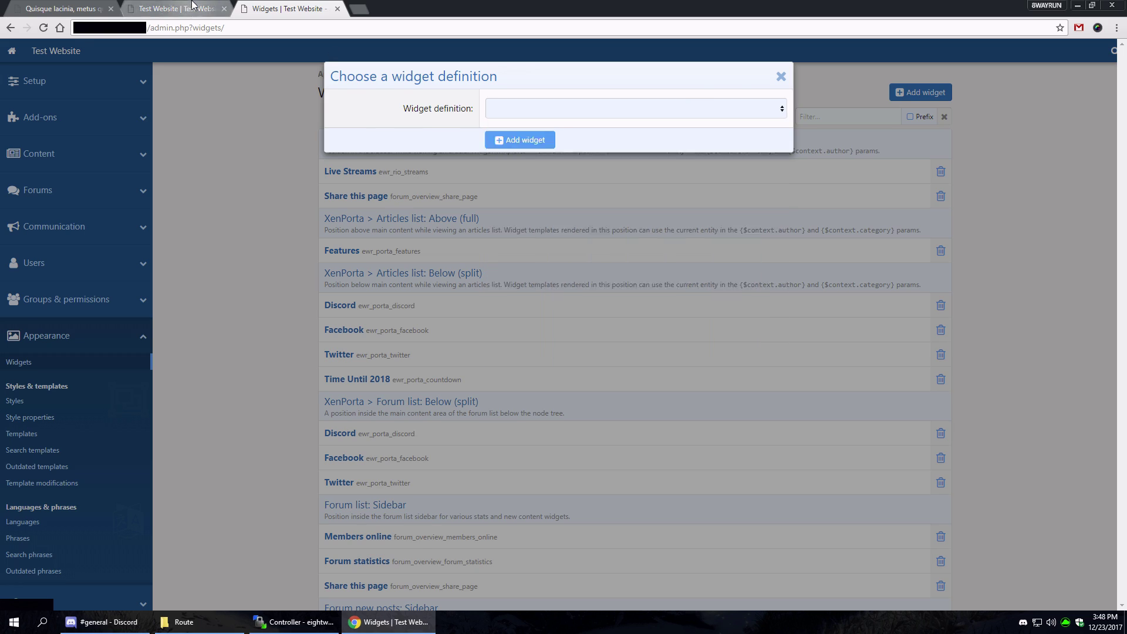
pyautogui.scroll(-1, 225, 326)
pyautogui.scroll(-12, 224, 326)
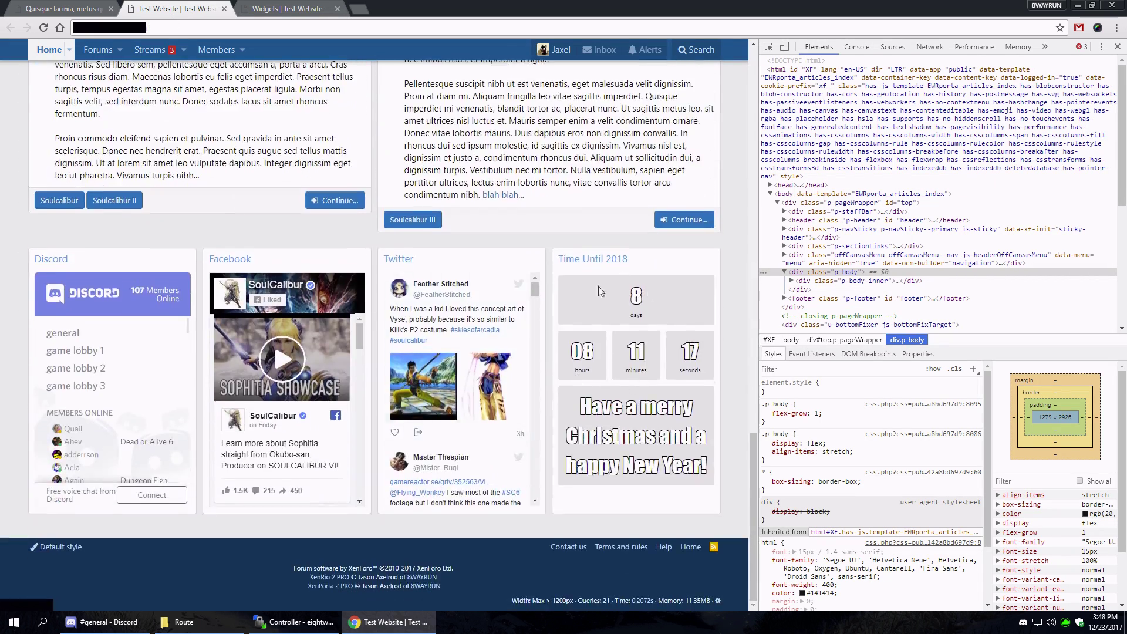
pyautogui.click(317, 9)
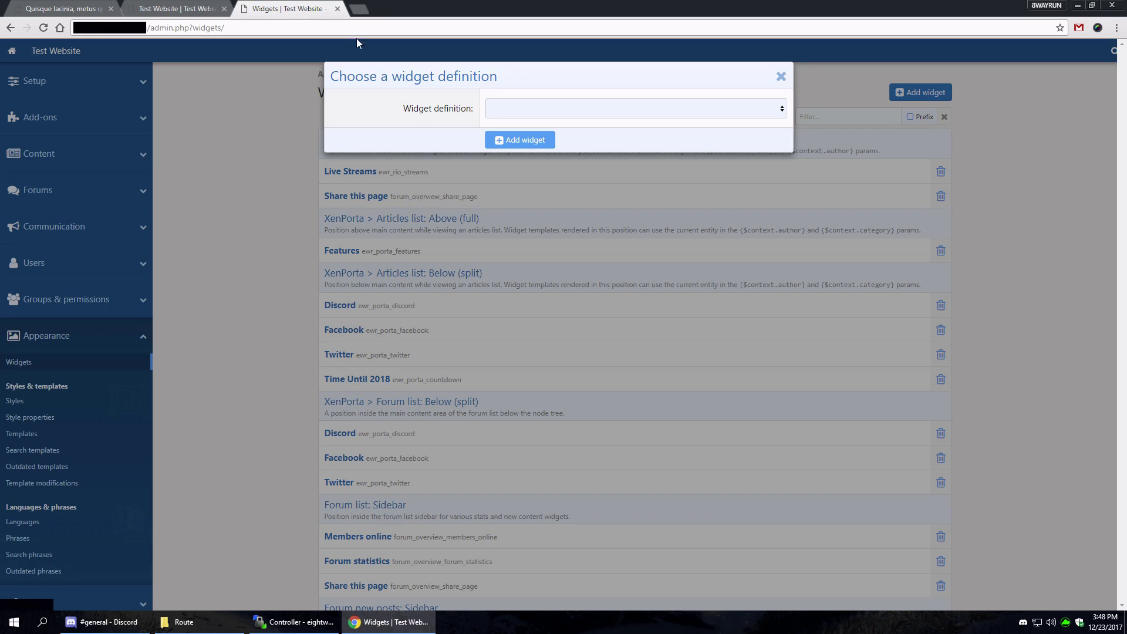
# Step: Pick XenPorta > Features as the widget type, then cancel adding the new widget
pyautogui.click(534, 106)
pyautogui.hotkey('ctrl', 'shift', 'Tab')
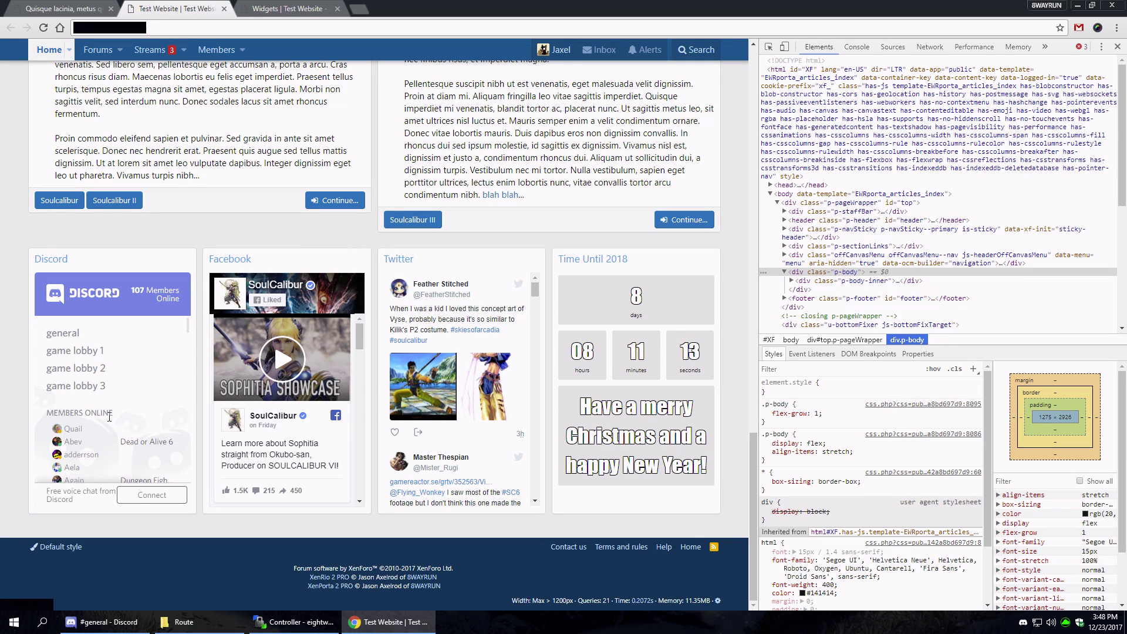
pyautogui.hotkey('ctrl', 'Tab')
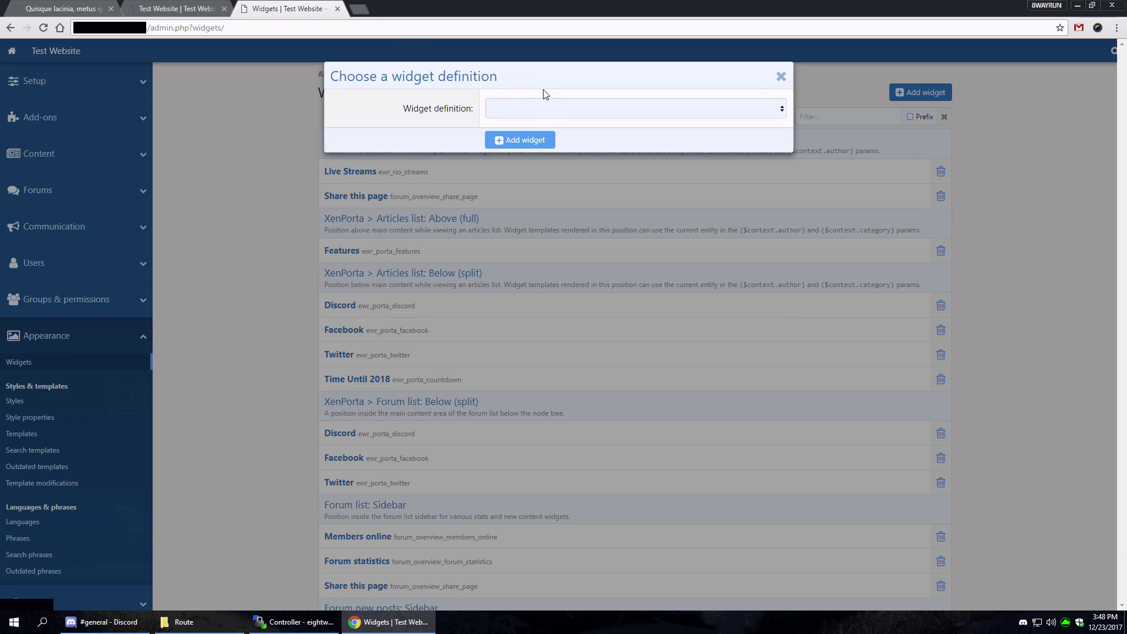
pyautogui.click(542, 107)
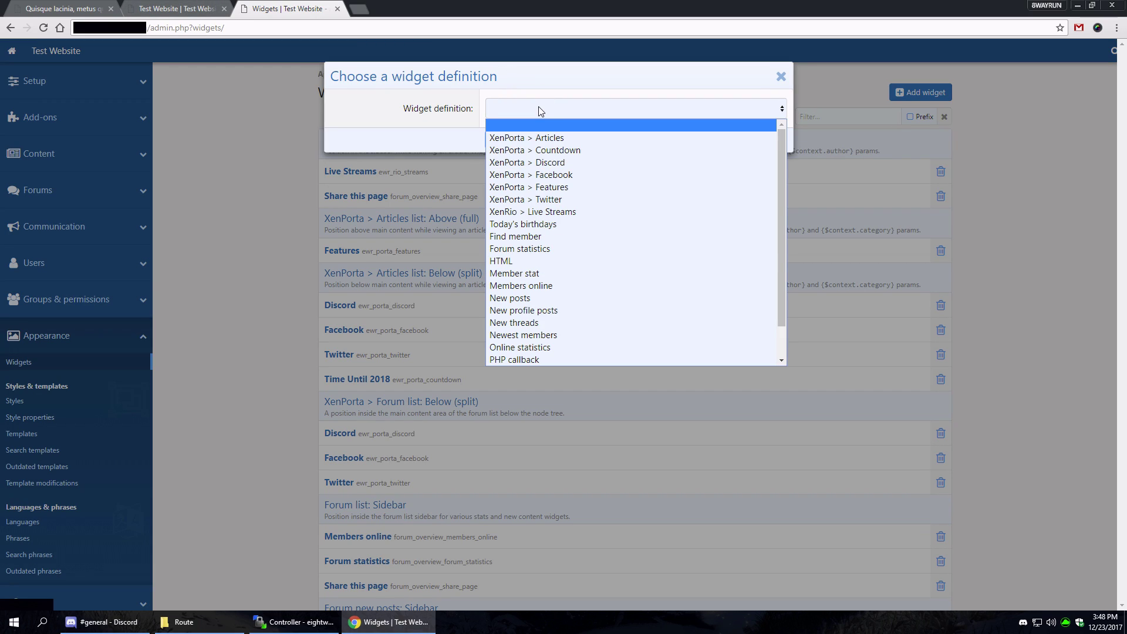
pyautogui.click(589, 187)
pyautogui.click(781, 76)
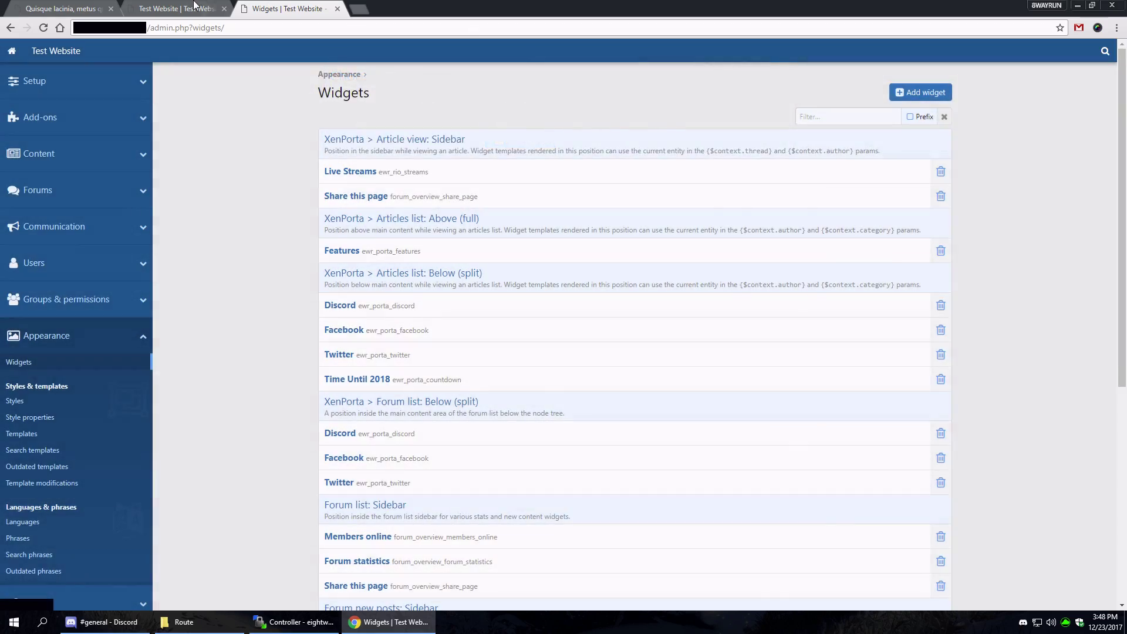
# Step: Reload the forum front page, then return to the Widgets admin list
pyautogui.hotkey('ctrl', 'shift', 'Tab')
pyautogui.scroll(12, 322, 291)
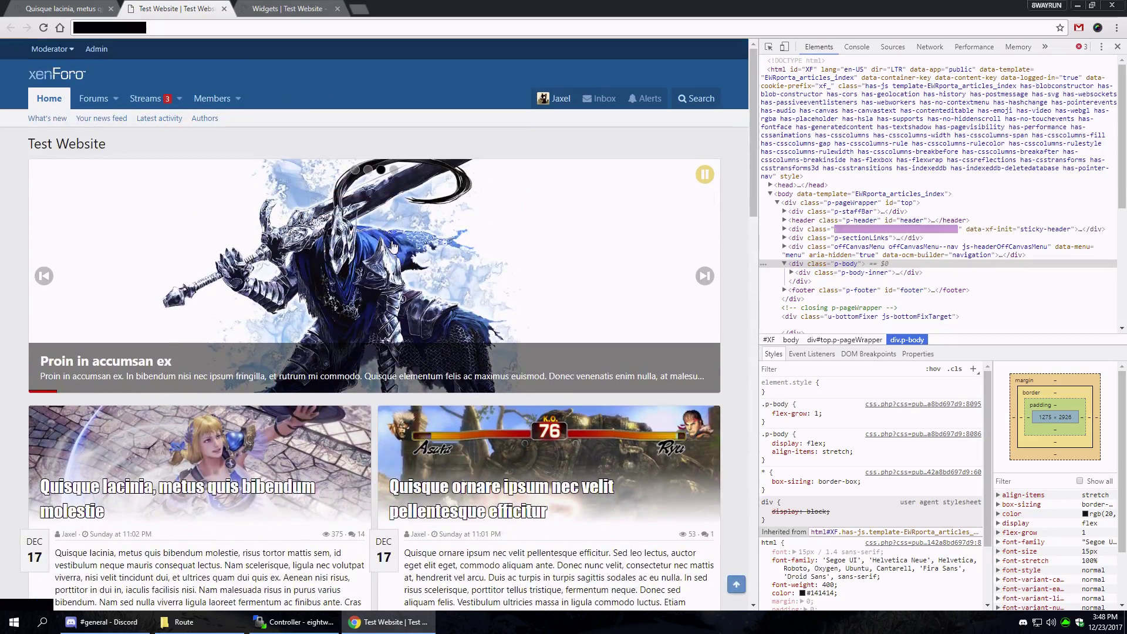
pyautogui.click(55, 97)
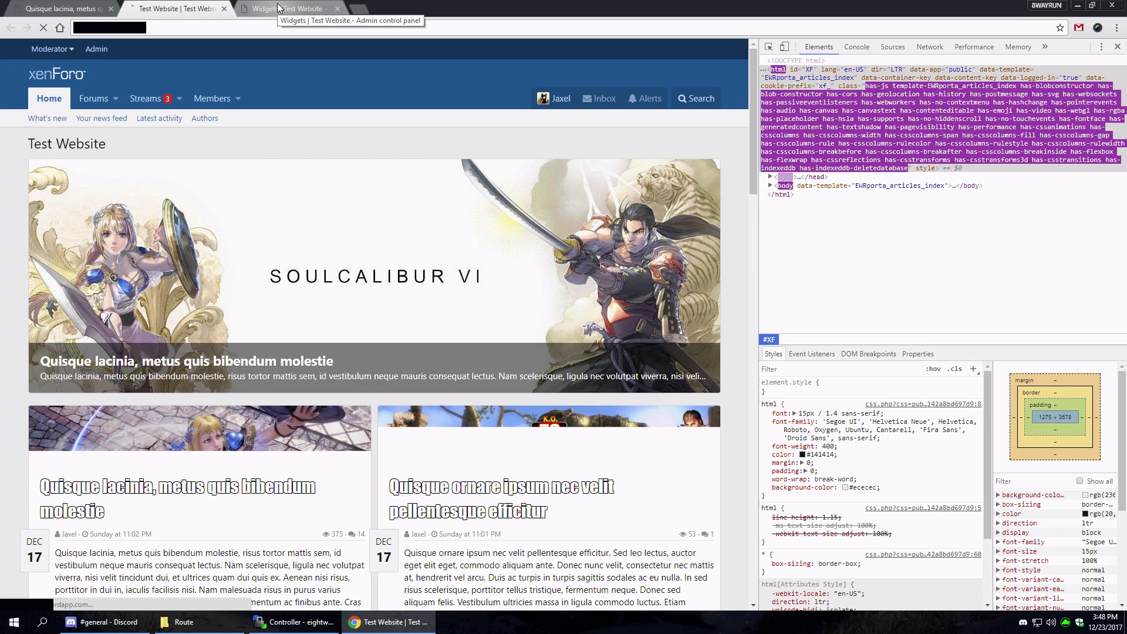
pyautogui.click(292, 10)
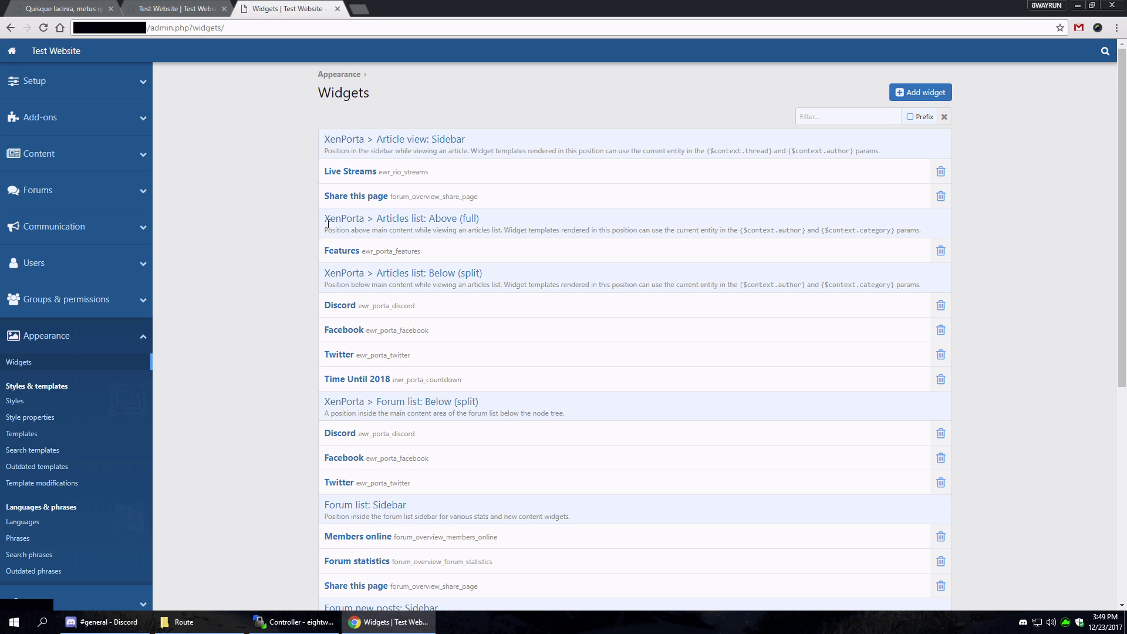
pyautogui.moveTo(328, 224); pyautogui.dragTo(396, 219)
pyautogui.doubleClick(438, 220)
pyautogui.click(382, 254)
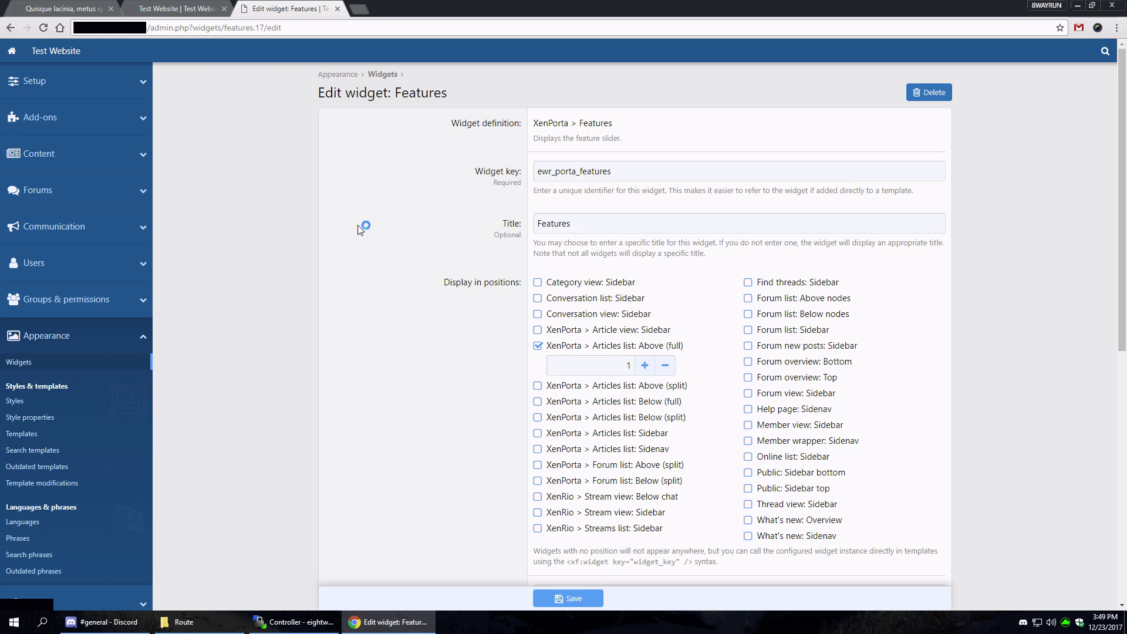
pyautogui.scroll(-8, 402, 252)
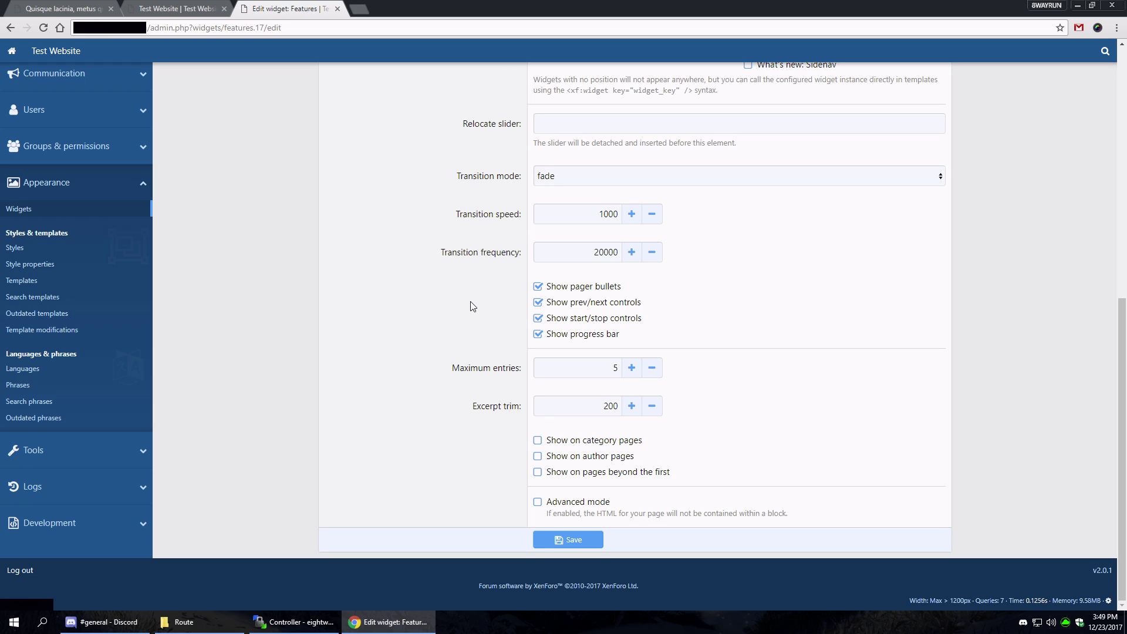
pyautogui.scroll(4, 476, 305)
pyautogui.scroll(-4, 484, 305)
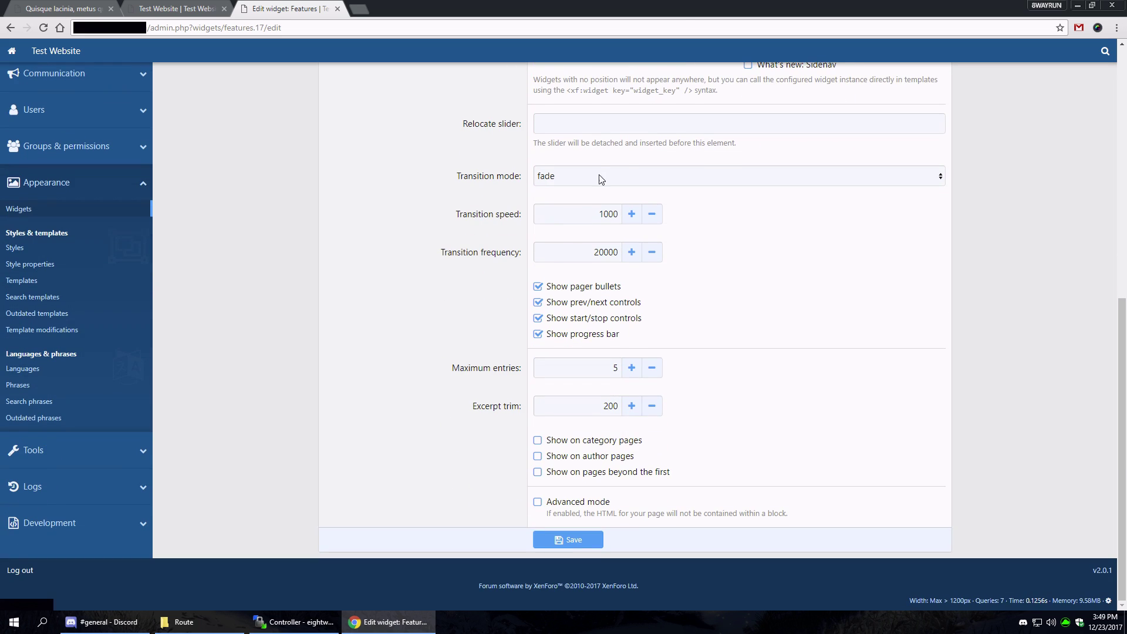
pyautogui.click(575, 122)
pyautogui.click(390, 137)
pyautogui.scroll(4, 216, 79)
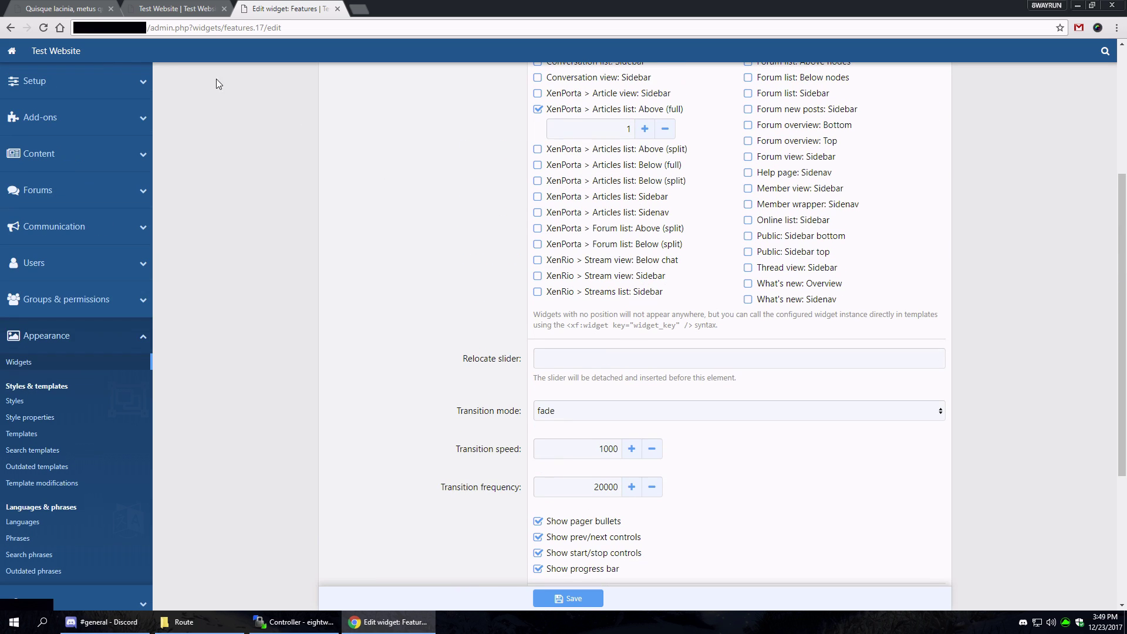
pyautogui.click(11, 28)
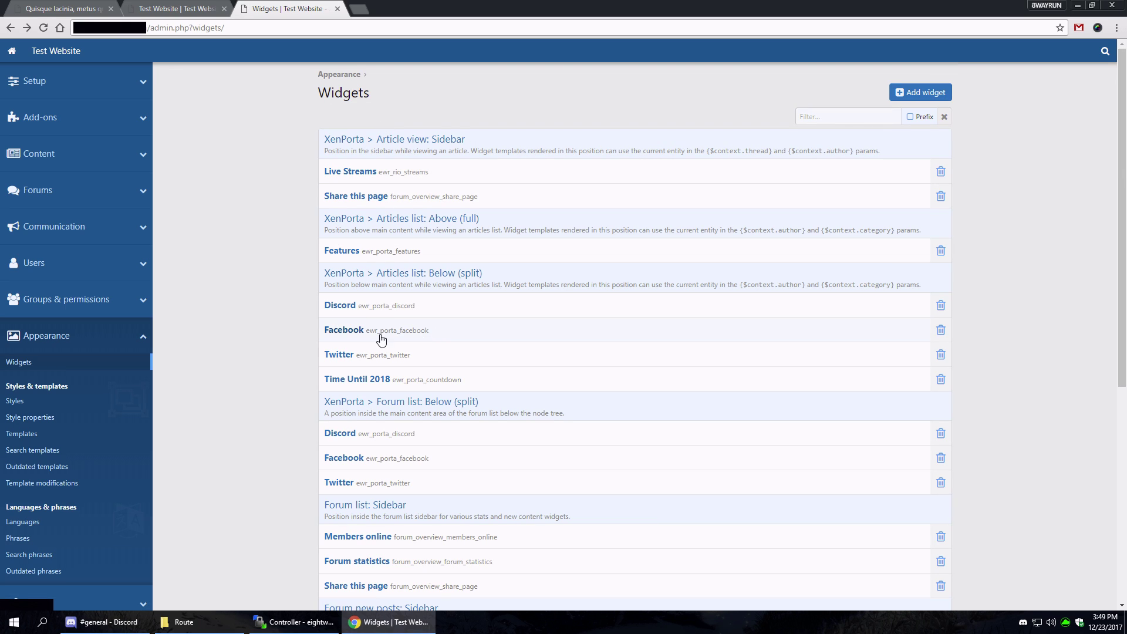
# Step: Move Discord from Articles list: Below (split) to Articles list: Sidebar and save
pyautogui.click(396, 305)
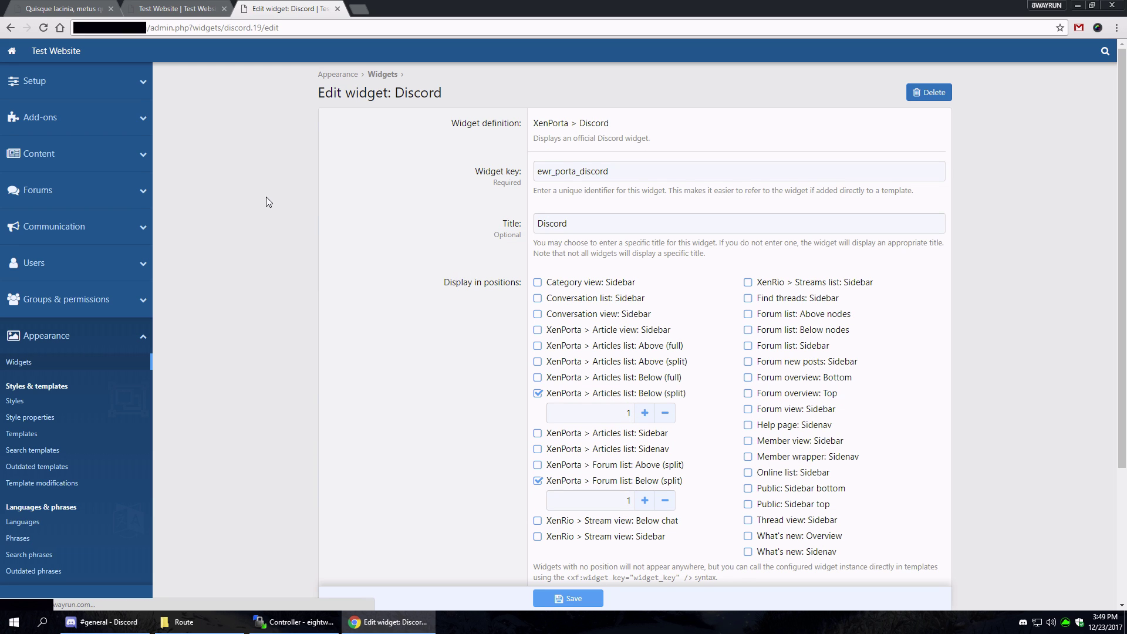
pyautogui.scroll(-2, 638, 247)
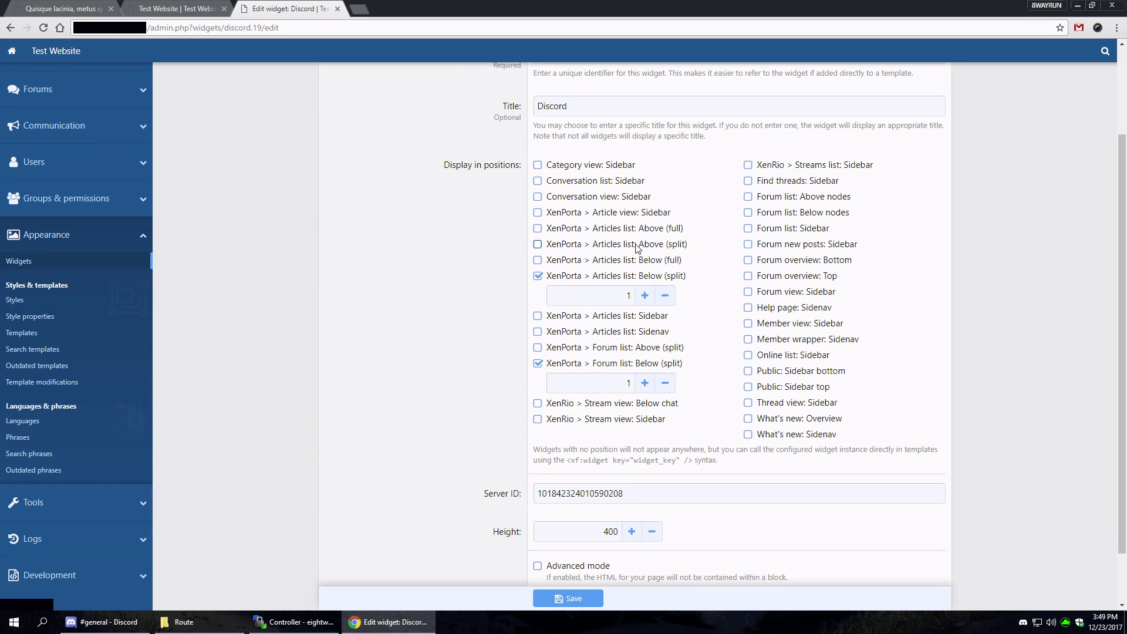
pyautogui.click(611, 280)
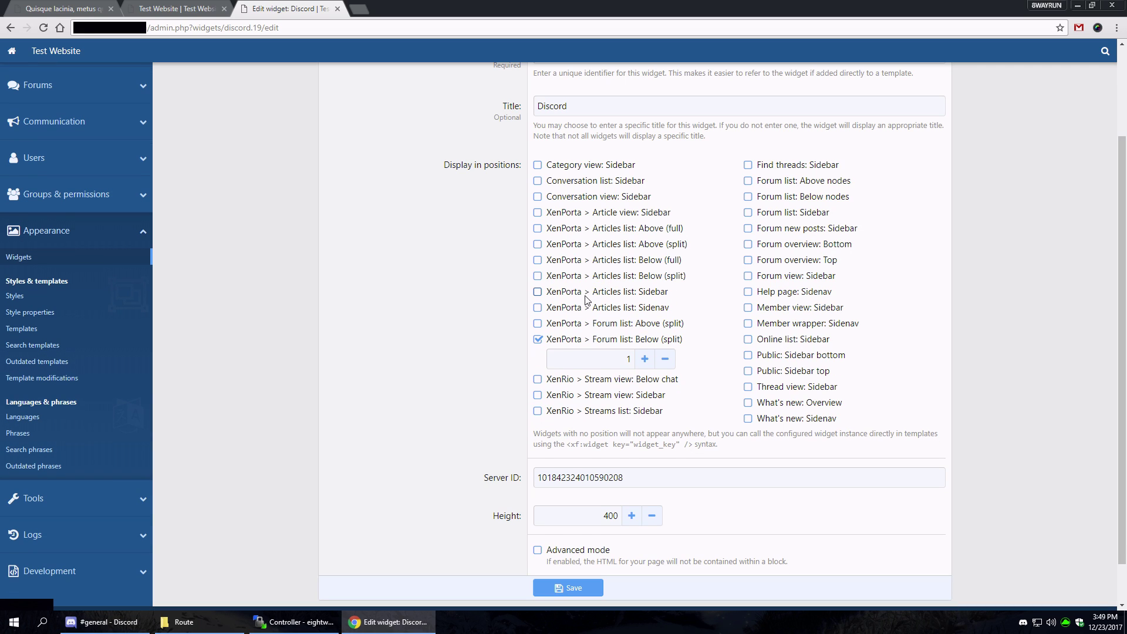
pyautogui.click(602, 292)
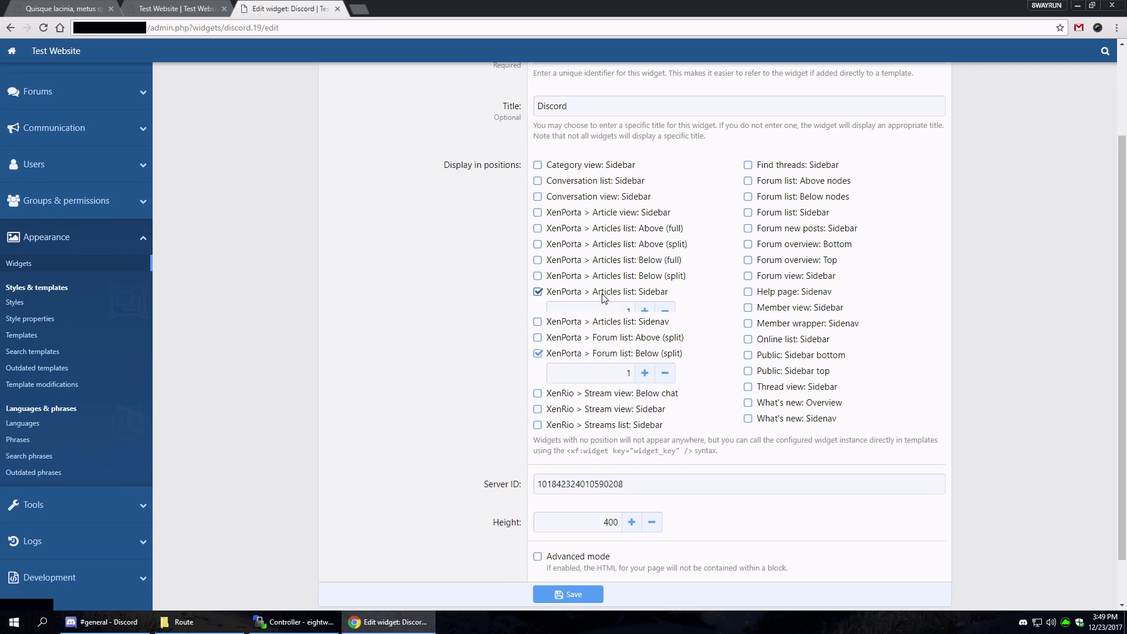
pyautogui.scroll(-2, 377, 277)
pyautogui.click(572, 540)
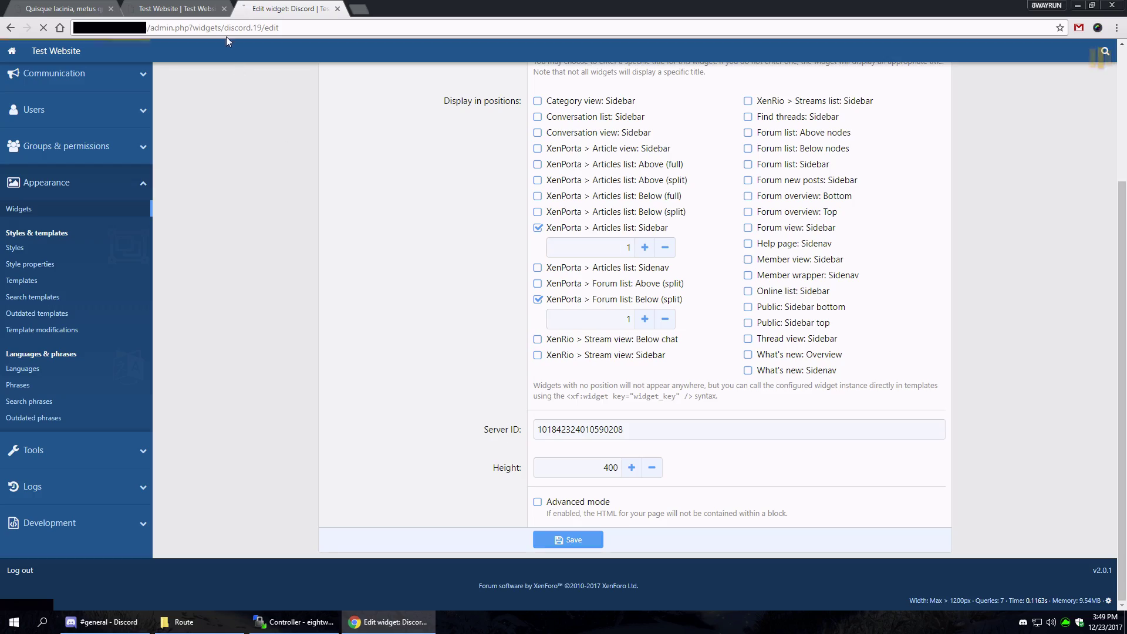
# Step: Reload the front page to confirm Discord beside the slider, then return to Widgets
pyautogui.click(176, 8)
pyautogui.click(64, 8)
pyautogui.click(170, 8)
pyautogui.click(46, 98)
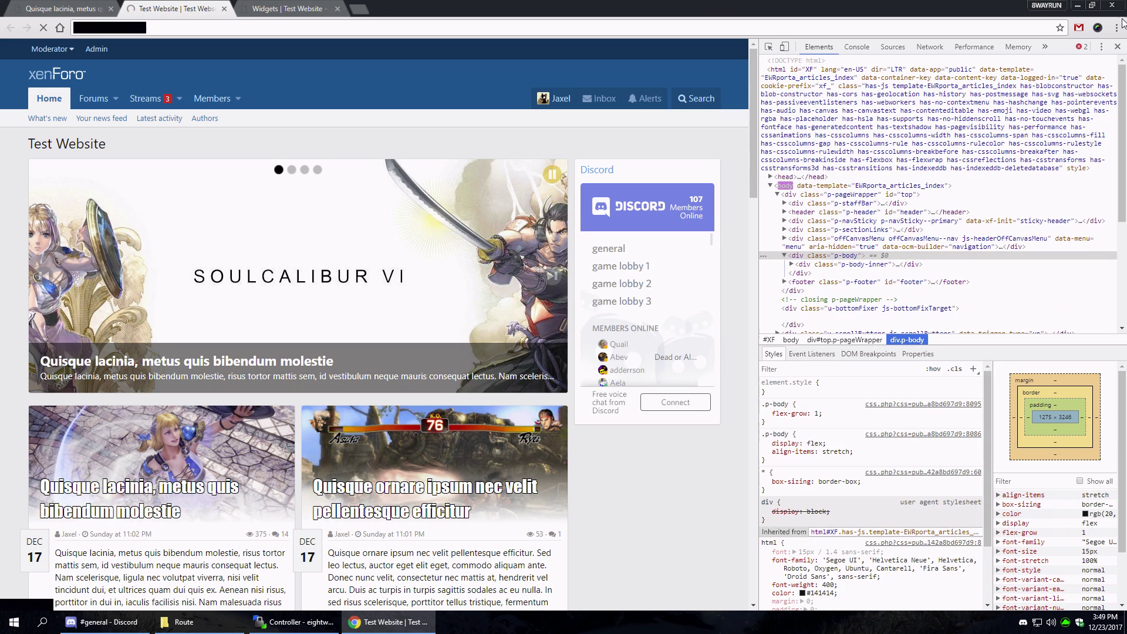
pyautogui.press('F12')
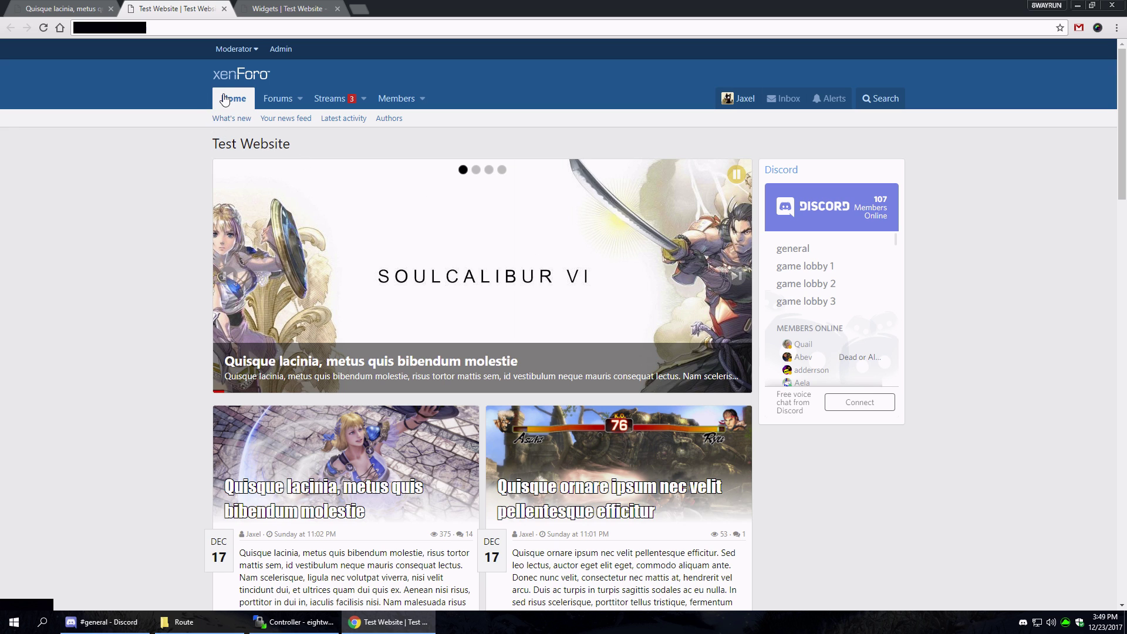
pyautogui.click(224, 100)
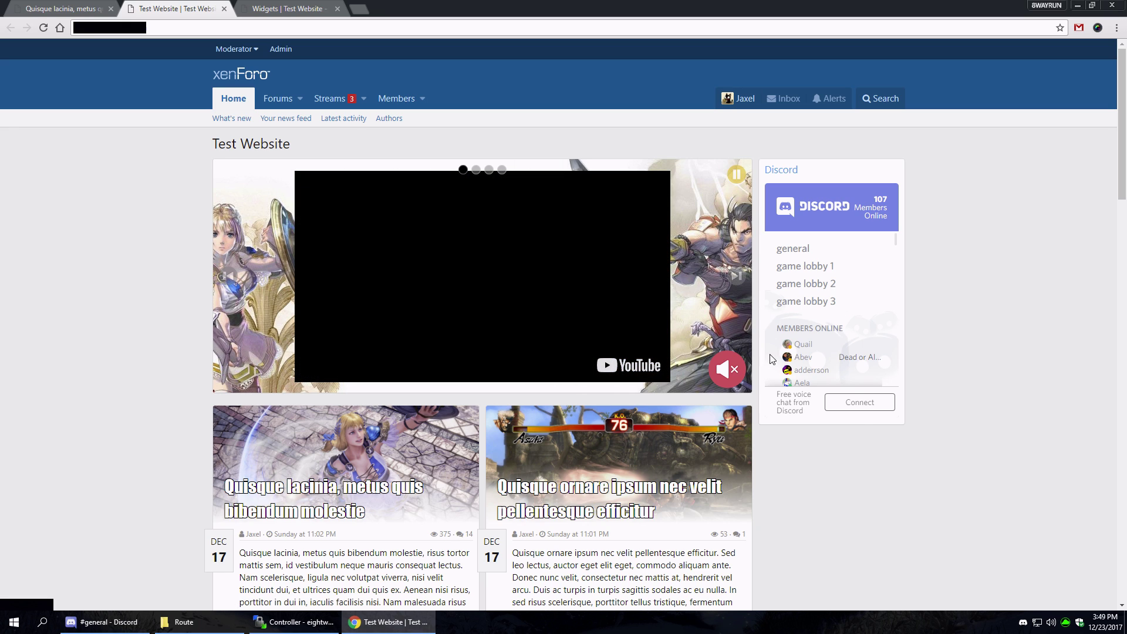
pyautogui.click(287, 8)
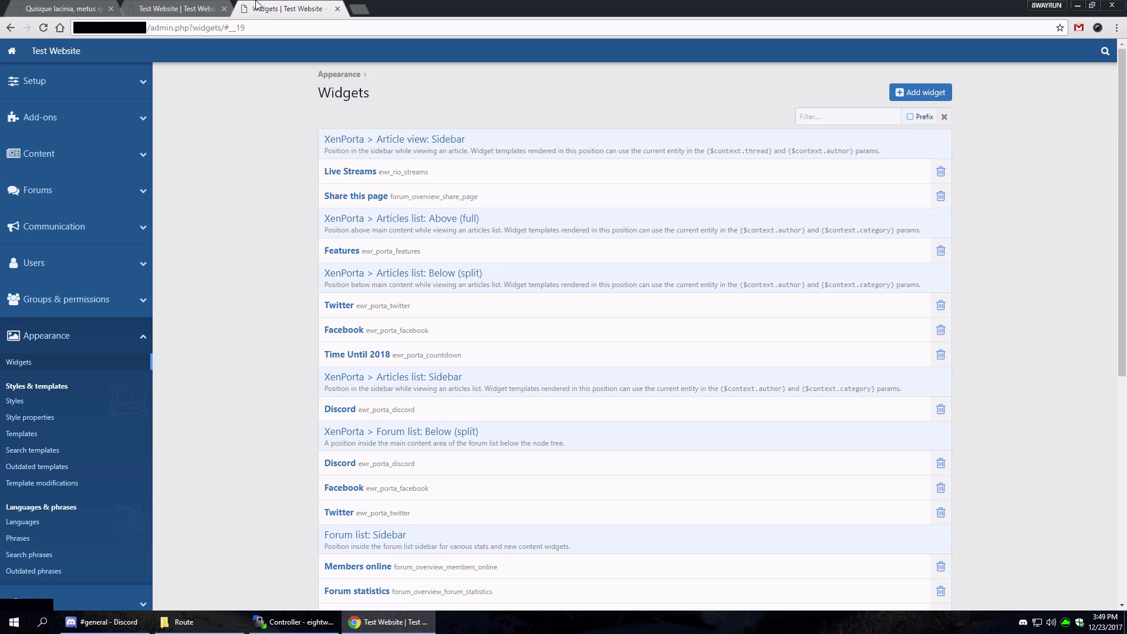
# Step: Set the Features widget's Relocate slider to .p-body-main, save, and view the front page
pyautogui.click(376, 256)
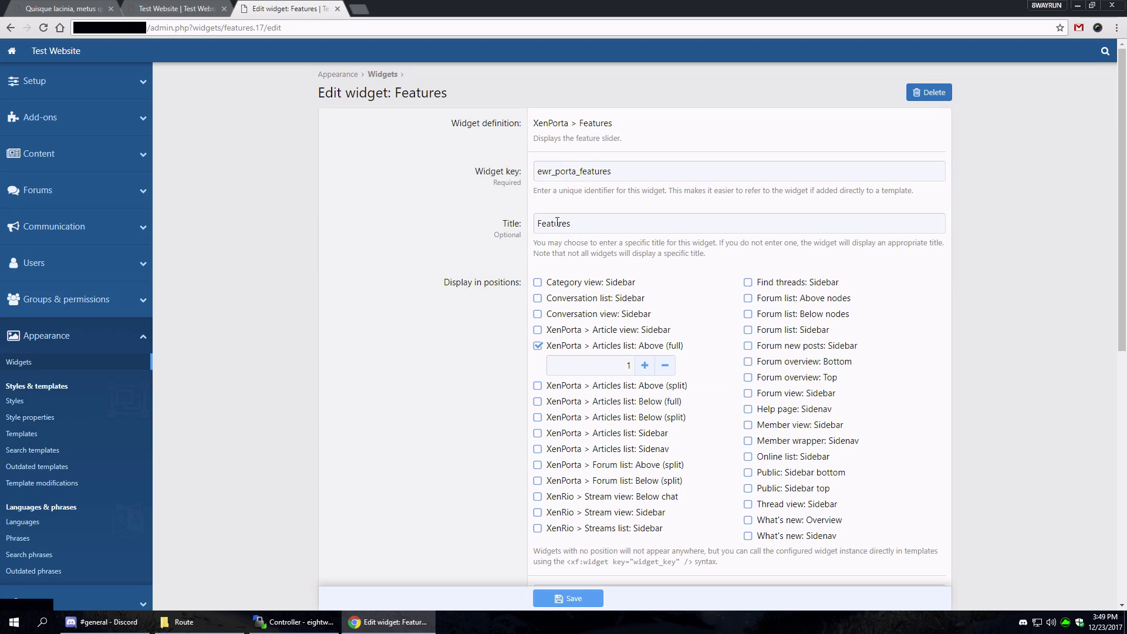
pyautogui.scroll(-7, 435, 211)
pyautogui.scroll(2, 448, 205)
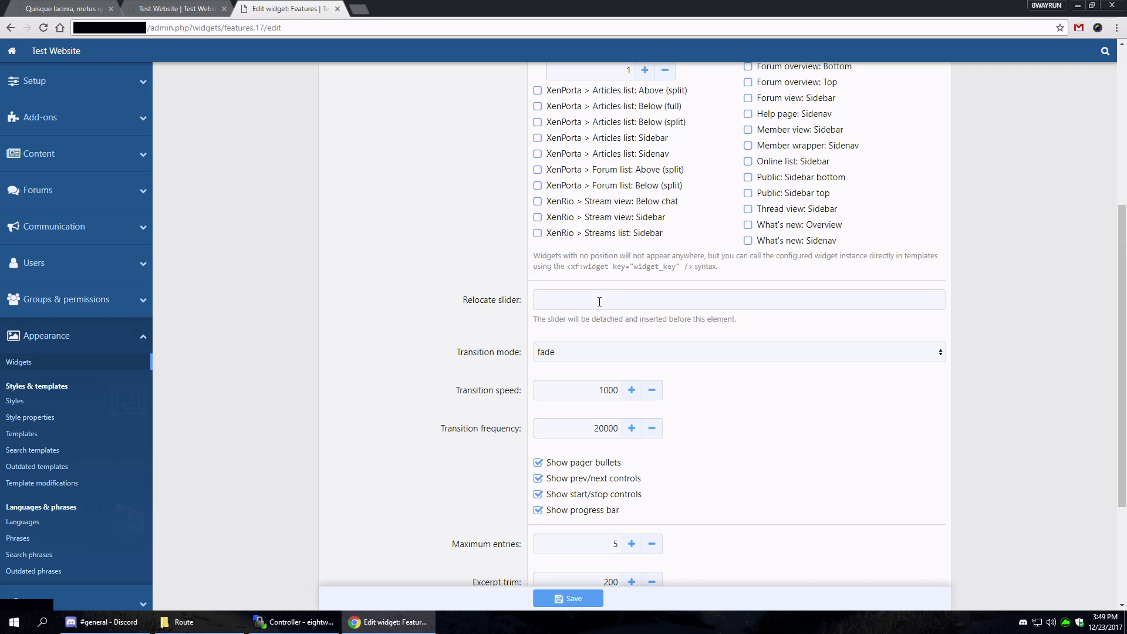
pyautogui.click(569, 296)
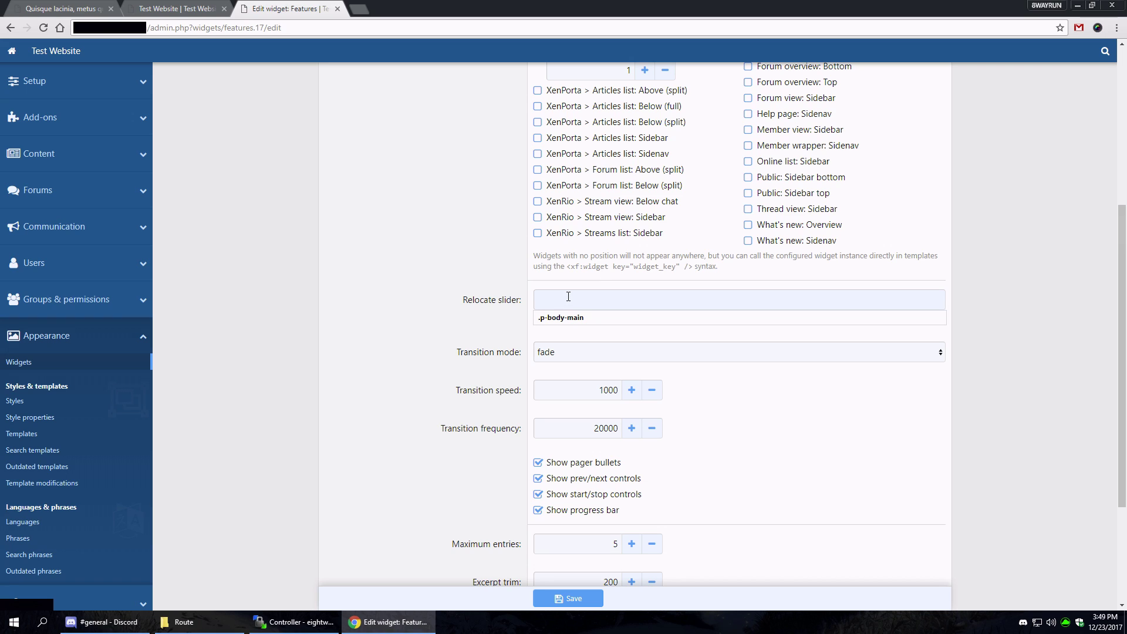
pyautogui.click(583, 323)
pyautogui.scroll(-3, 418, 312)
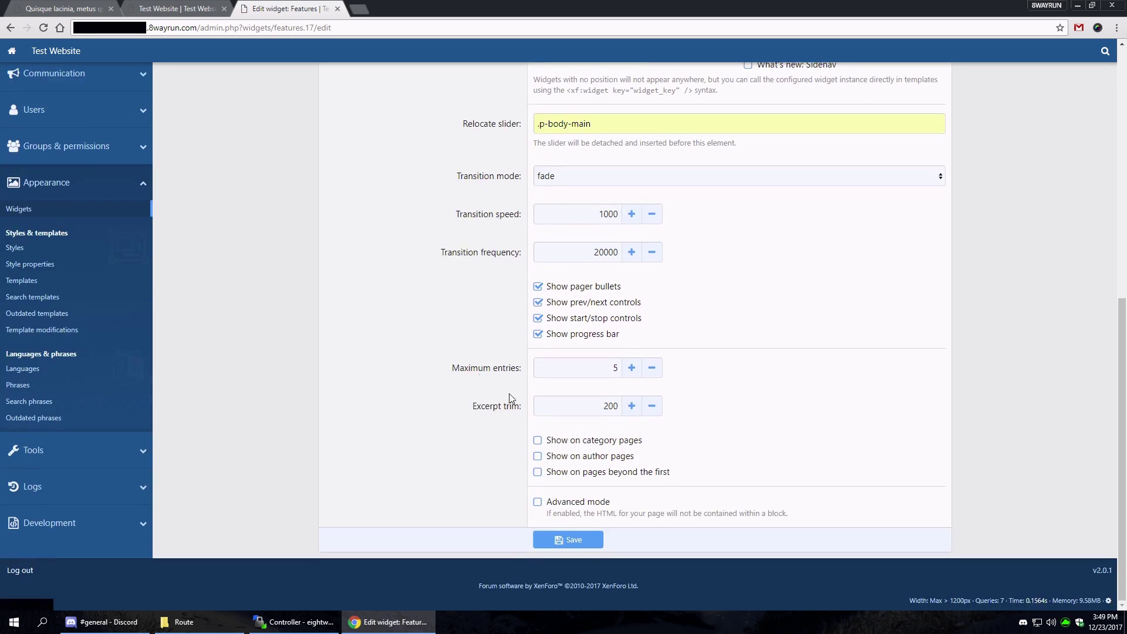
pyautogui.click(585, 540)
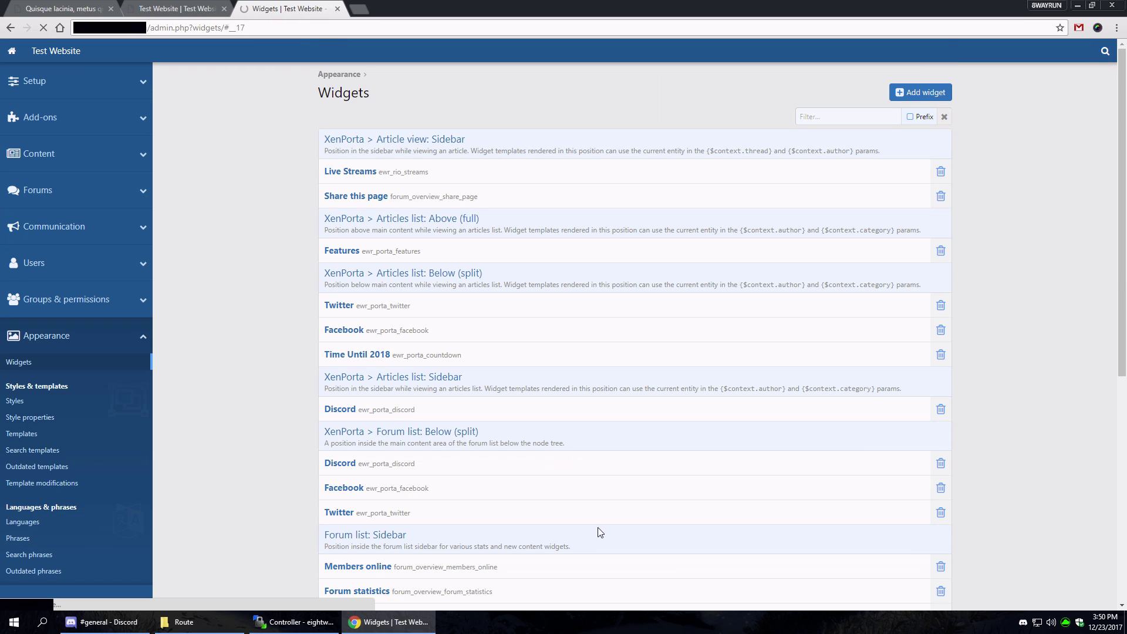
pyautogui.click(175, 8)
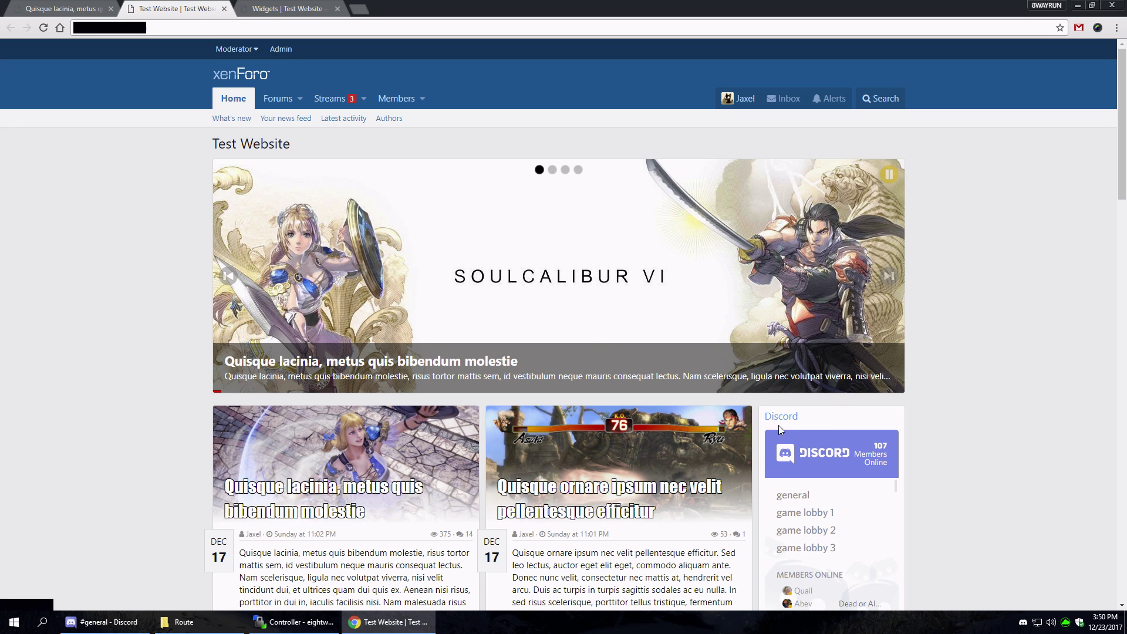
# Step: Reload the front page to check the full-width slider, then return to Widgets
pyautogui.scroll(-3, 958, 431)
pyautogui.scroll(3, 958, 431)
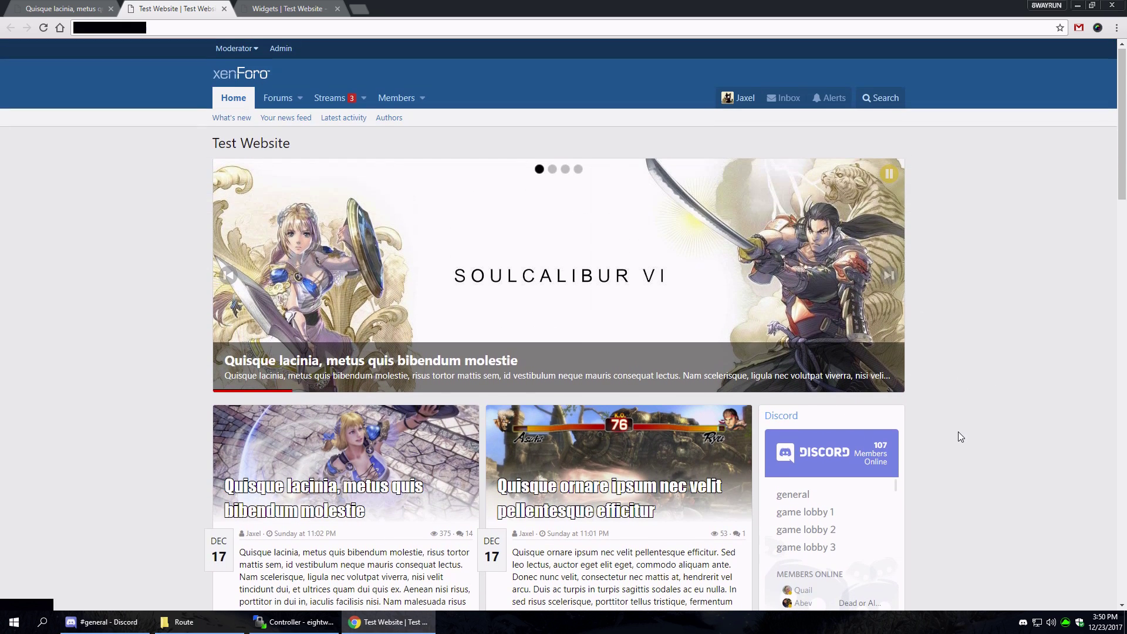
pyautogui.click(219, 97)
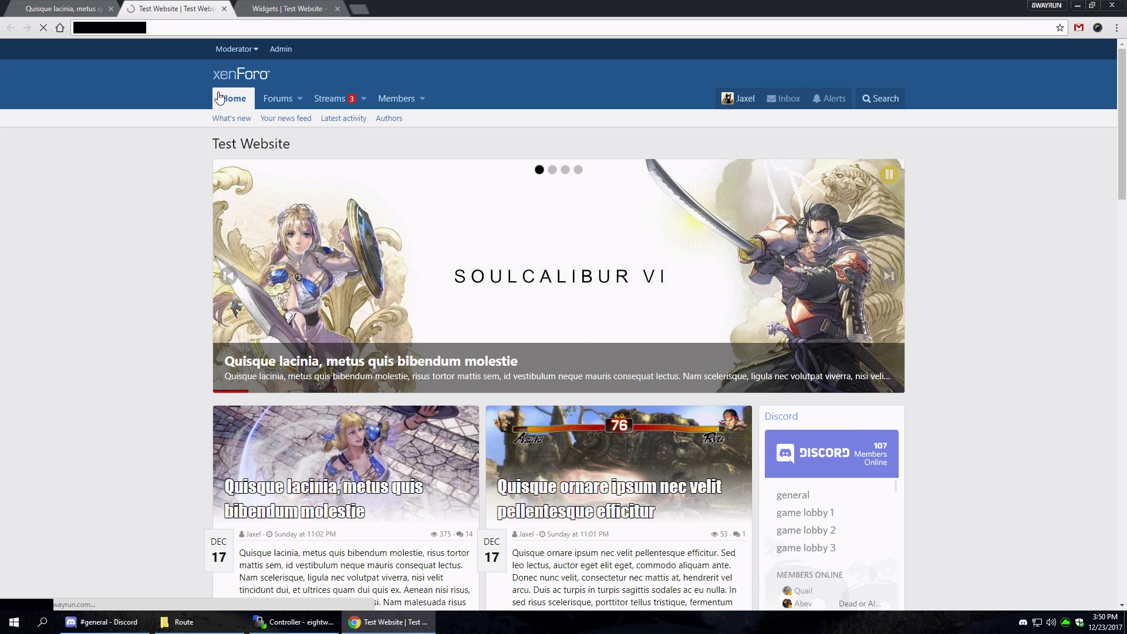
pyautogui.hotkey('ctrl', 'Tab')
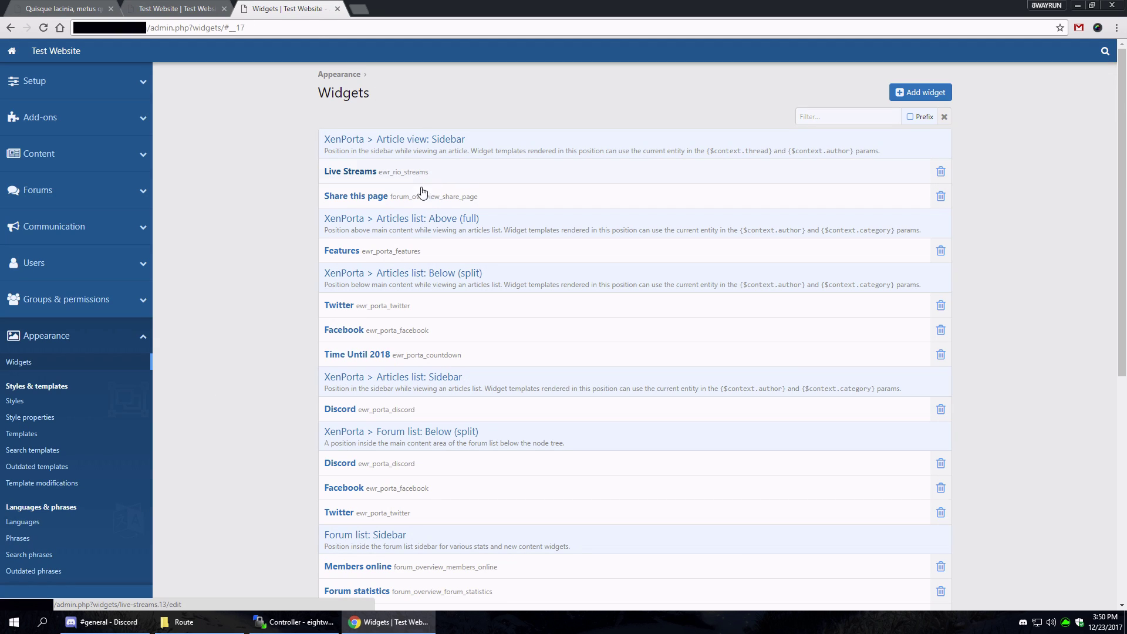
# Step: Clear the .p-body-main value from the Features widget's Relocate slider field and save
pyautogui.click(388, 251)
pyautogui.scroll(-6, 484, 415)
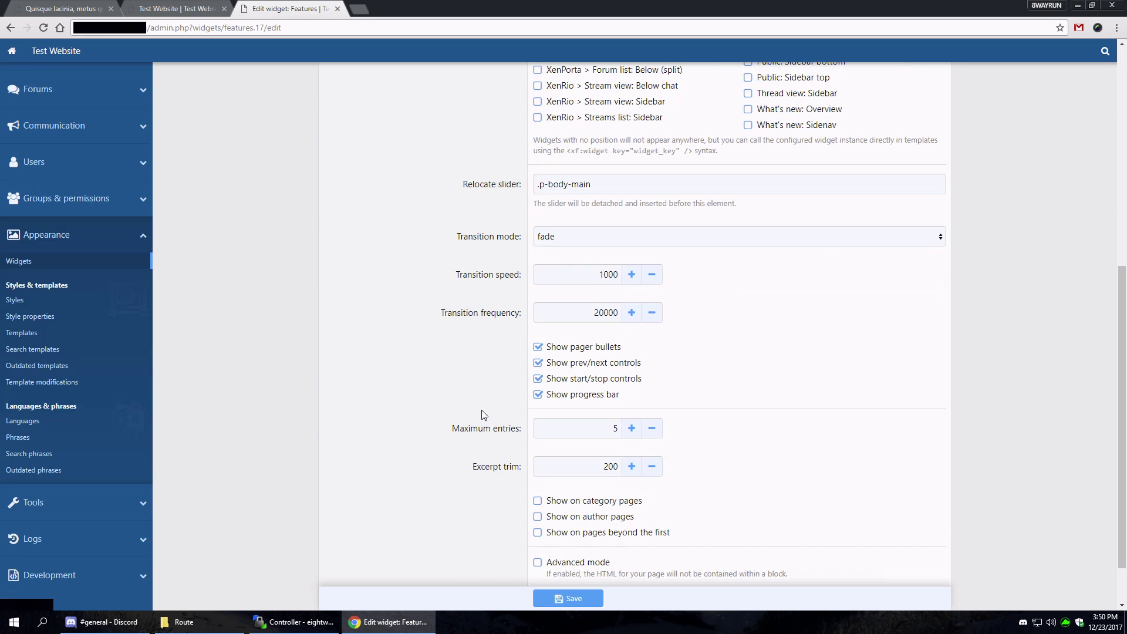
pyautogui.scroll(-1, 484, 414)
pyautogui.click(588, 125)
pyautogui.hotkey('ctrl', 'a')
pyautogui.press('BackSpace')
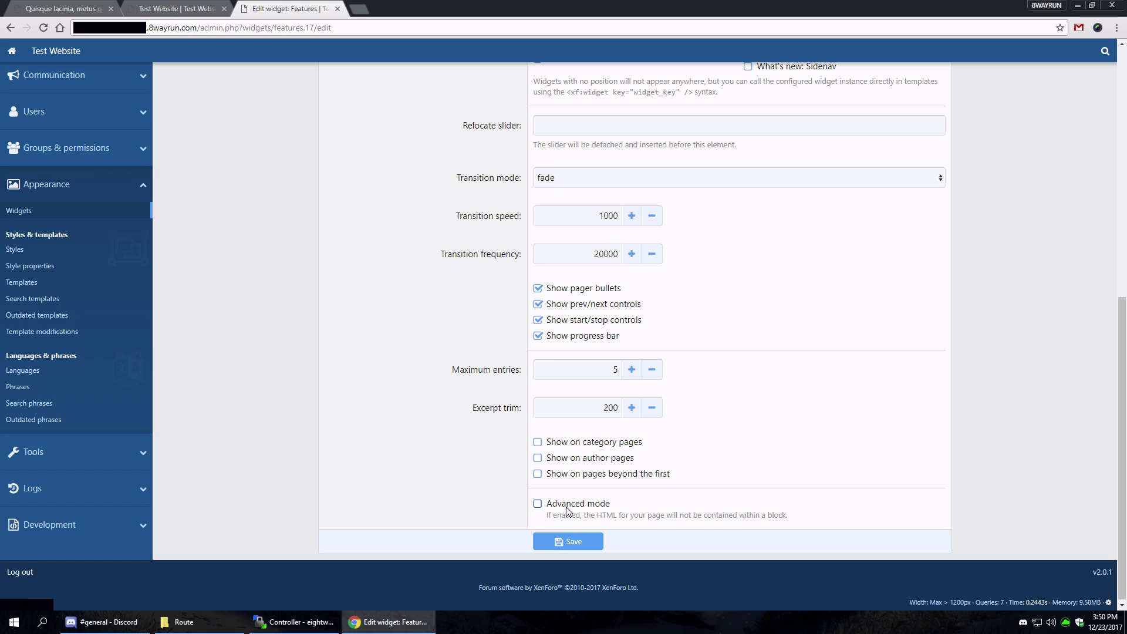
pyautogui.click(569, 540)
# Step: Check the front page, then go back to the admin Widgets list
pyautogui.hotkey('ctrl', 'shift', 'Tab')
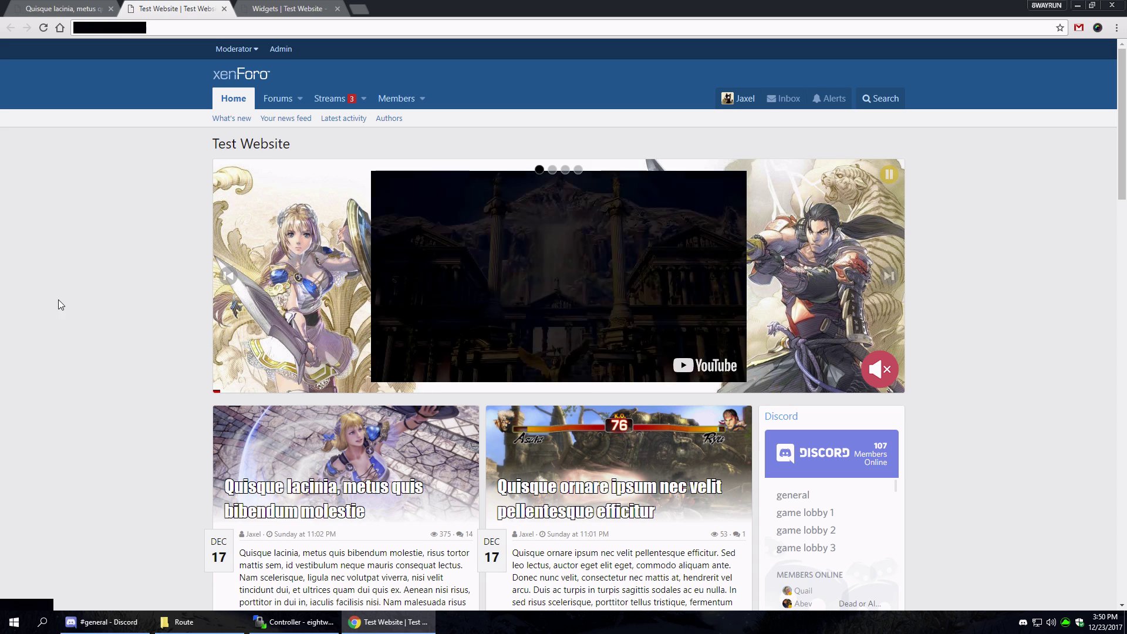
pyautogui.hotkey('ctrl', 'Tab')
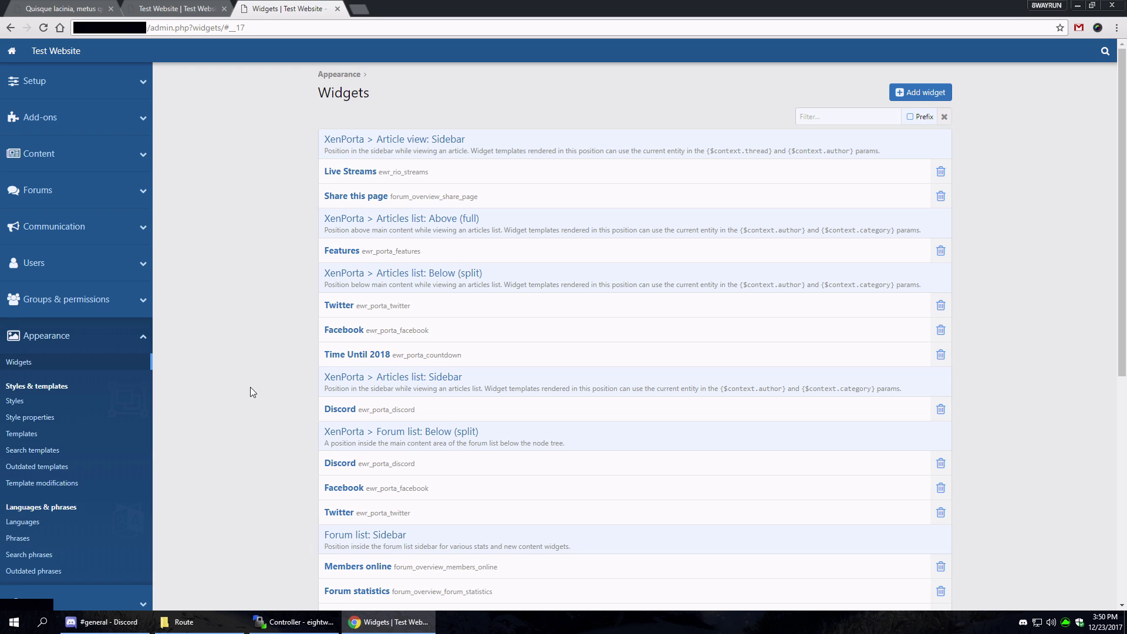
pyautogui.scroll(-6, 273, 323)
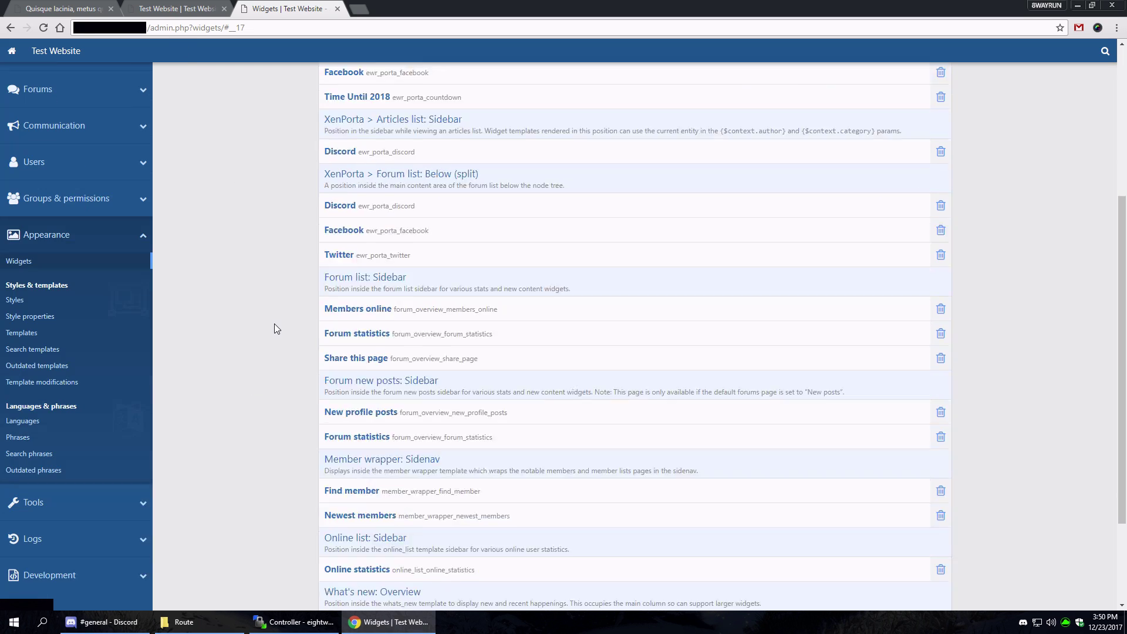
pyautogui.scroll(6, 236, 381)
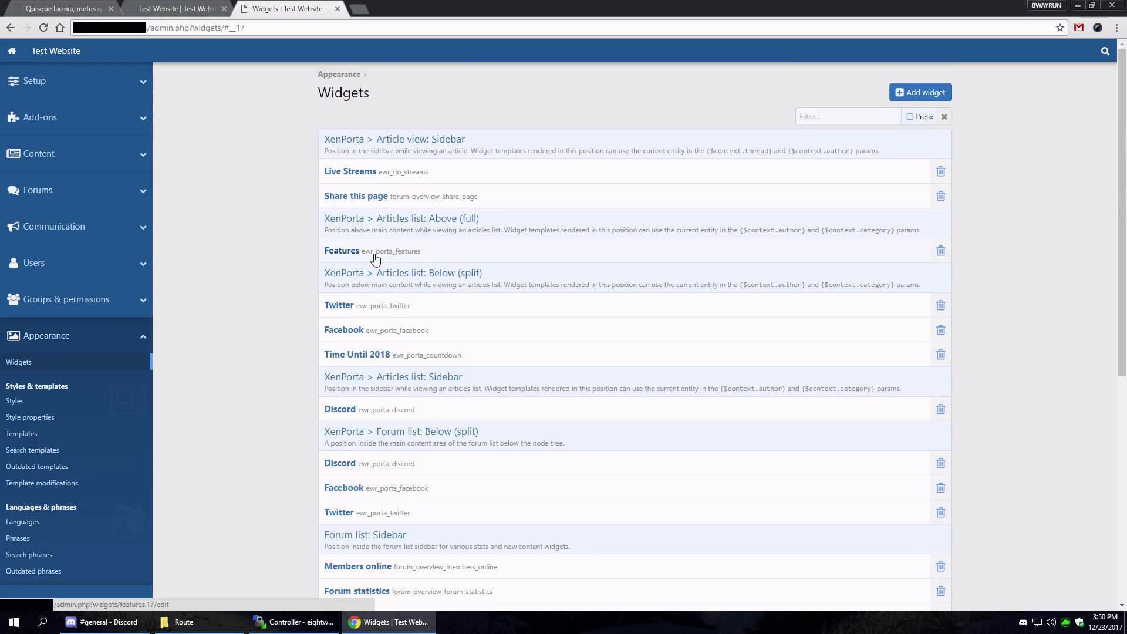
# Step: Add Discord back to Articles list: Below (split) and save the widget
pyautogui.click(372, 409)
pyautogui.scroll(-3, 276, 311)
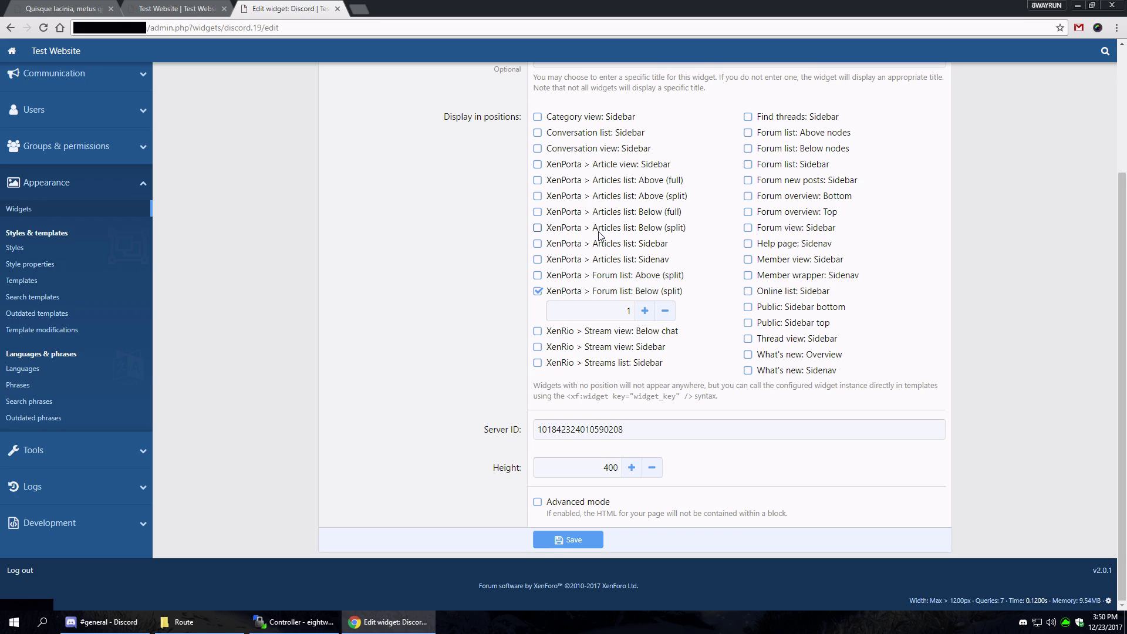
pyautogui.click(600, 233)
pyautogui.click(573, 556)
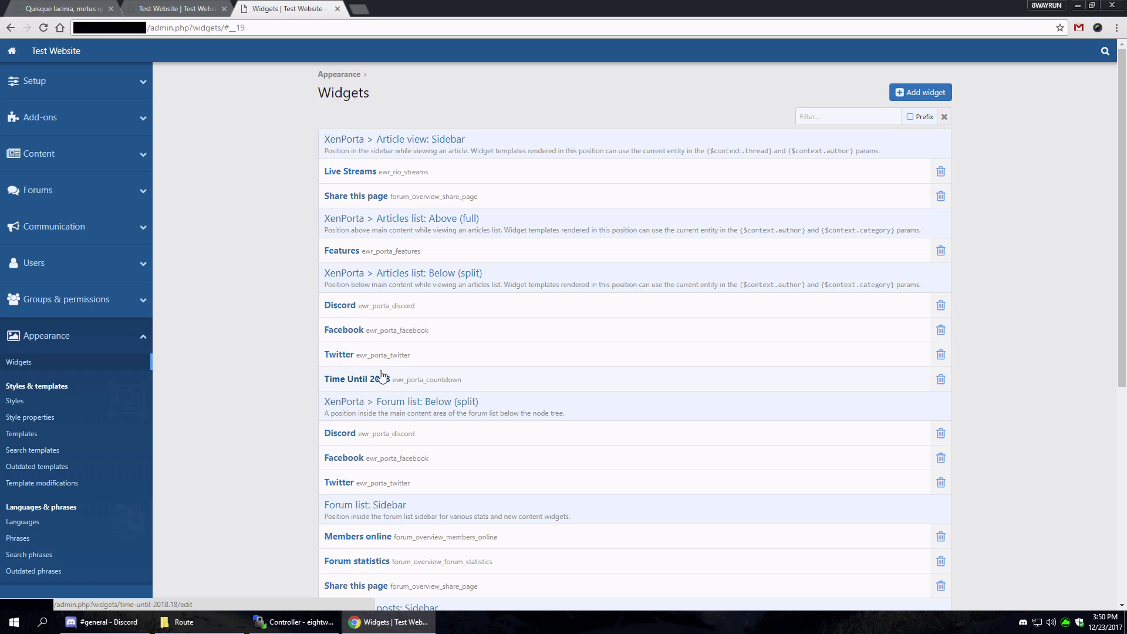
# Step: Reopen the Discord widget's edit page after glancing at the live site
pyautogui.click(364, 434)
pyautogui.click(10, 27)
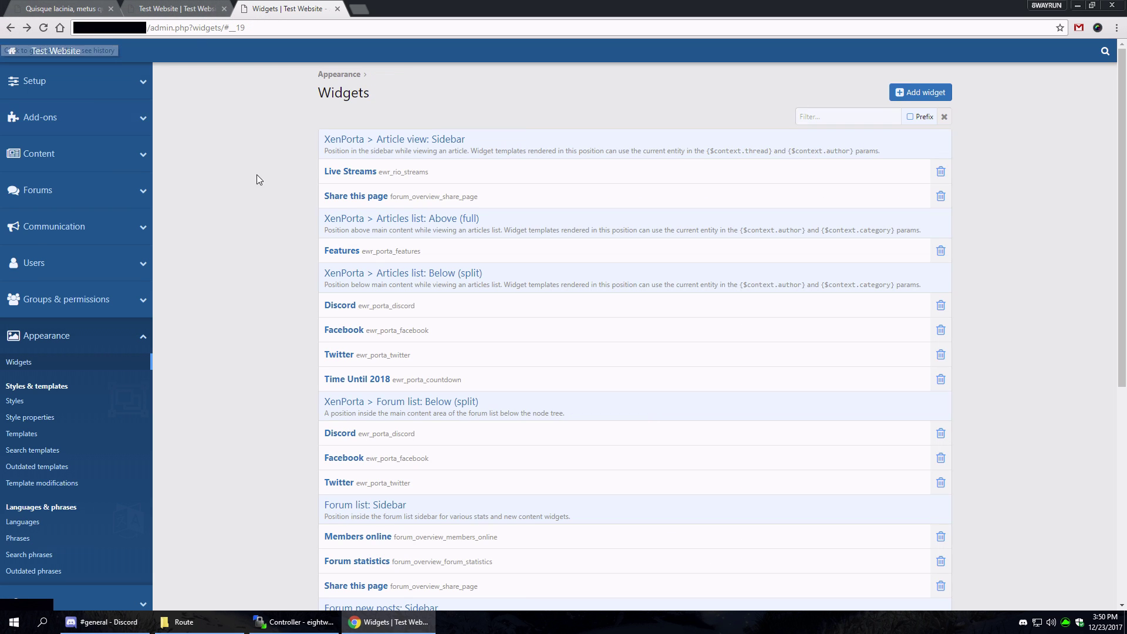
pyautogui.click(427, 308)
pyautogui.click(176, 9)
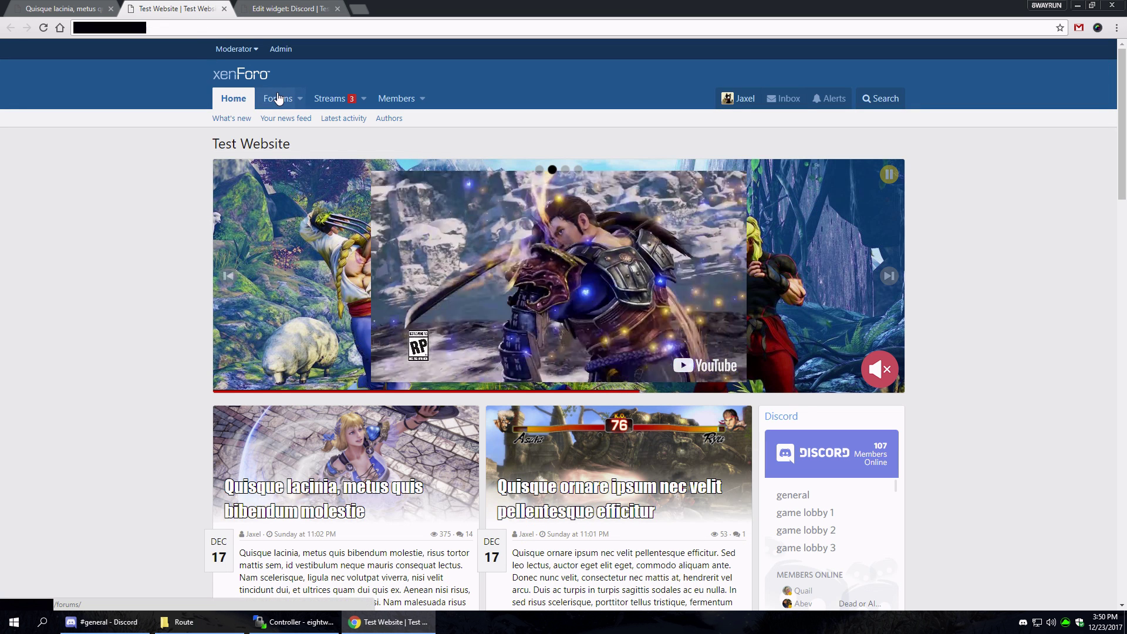
pyautogui.click(288, 8)
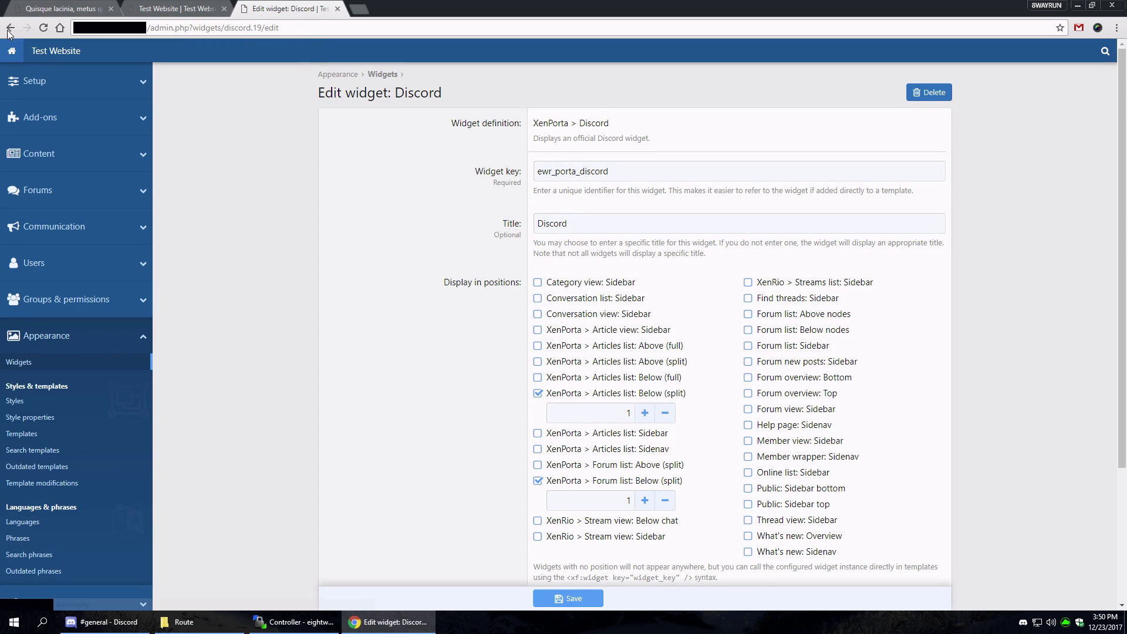
# Step: Tick Forum list: Above nodes for Discord, save, and check it on the forum index
pyautogui.scroll(-3, 589, 345)
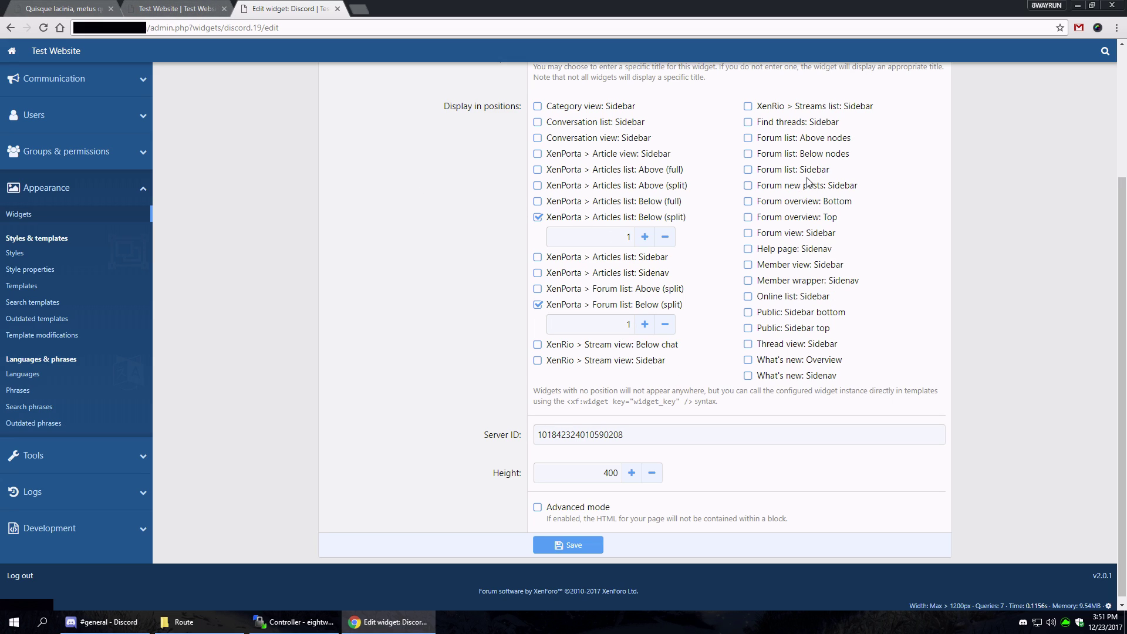
pyautogui.click(804, 140)
pyautogui.click(600, 553)
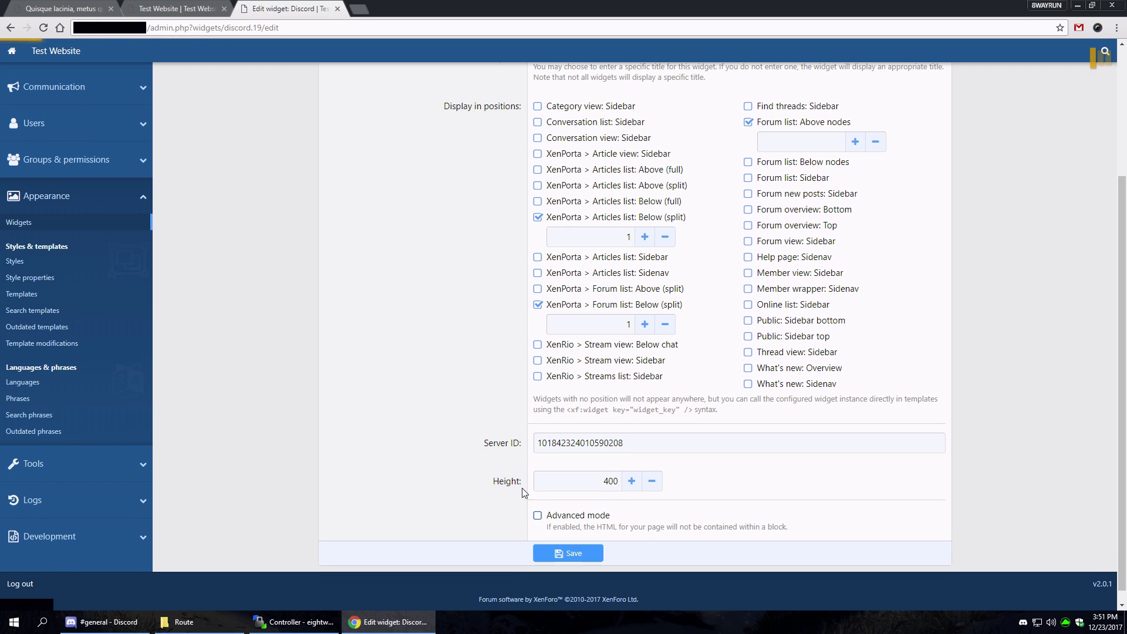
pyautogui.click(178, 6)
pyautogui.click(292, 106)
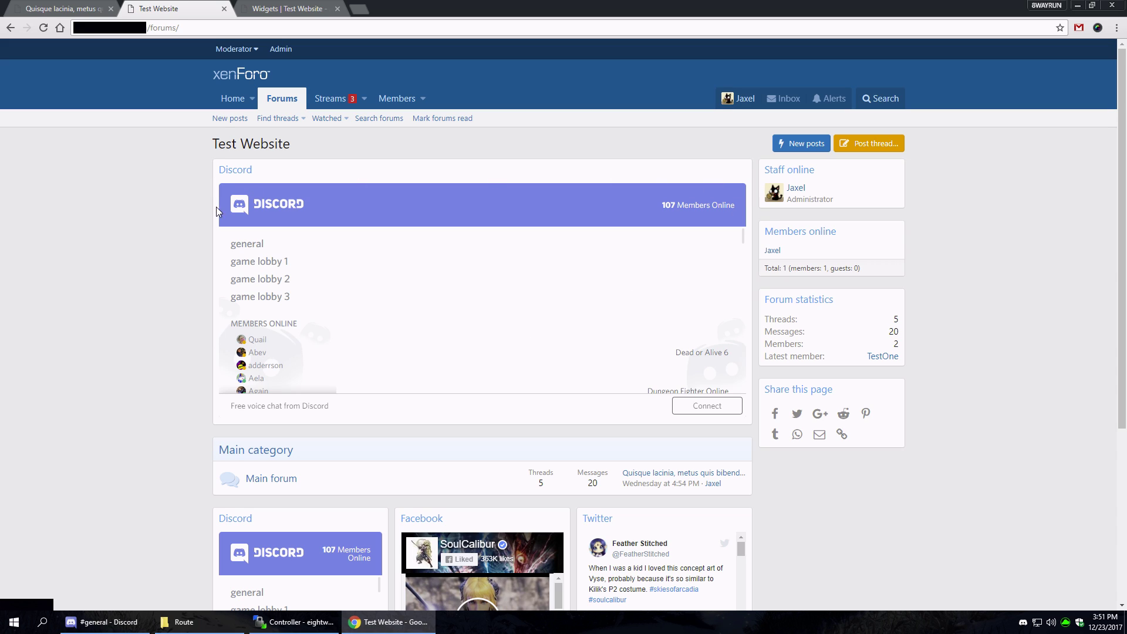
pyautogui.hotkey('ctrl', 'Tab')
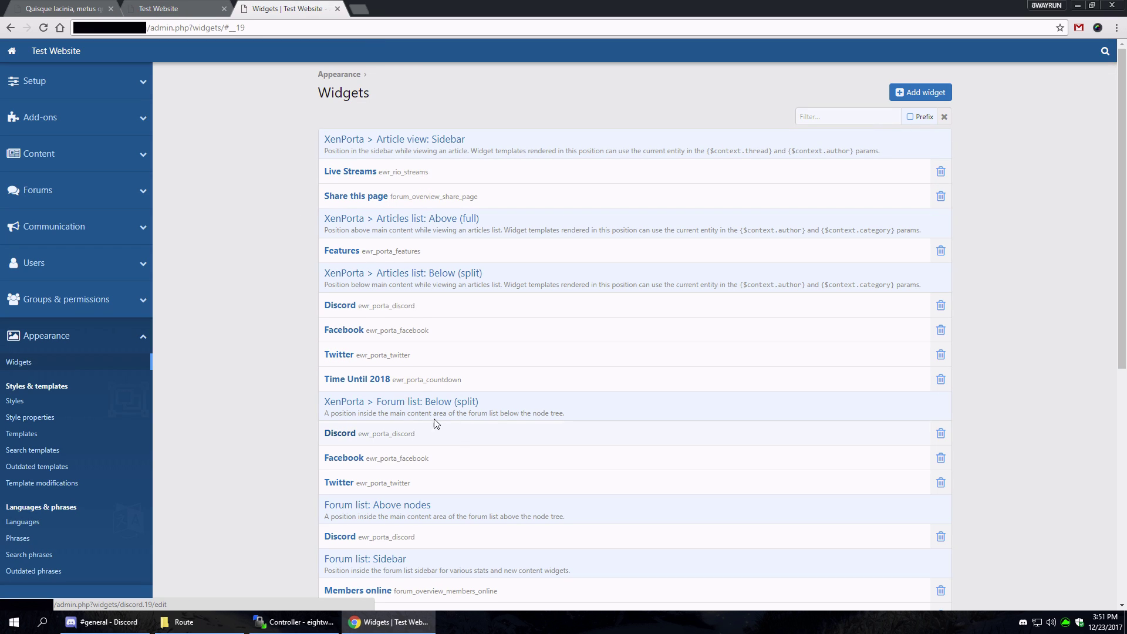
# Step: Untick Forum list: Above nodes for Discord, keeping Forum list: Below (split), and save
pyautogui.click(407, 535)
pyautogui.click(813, 301)
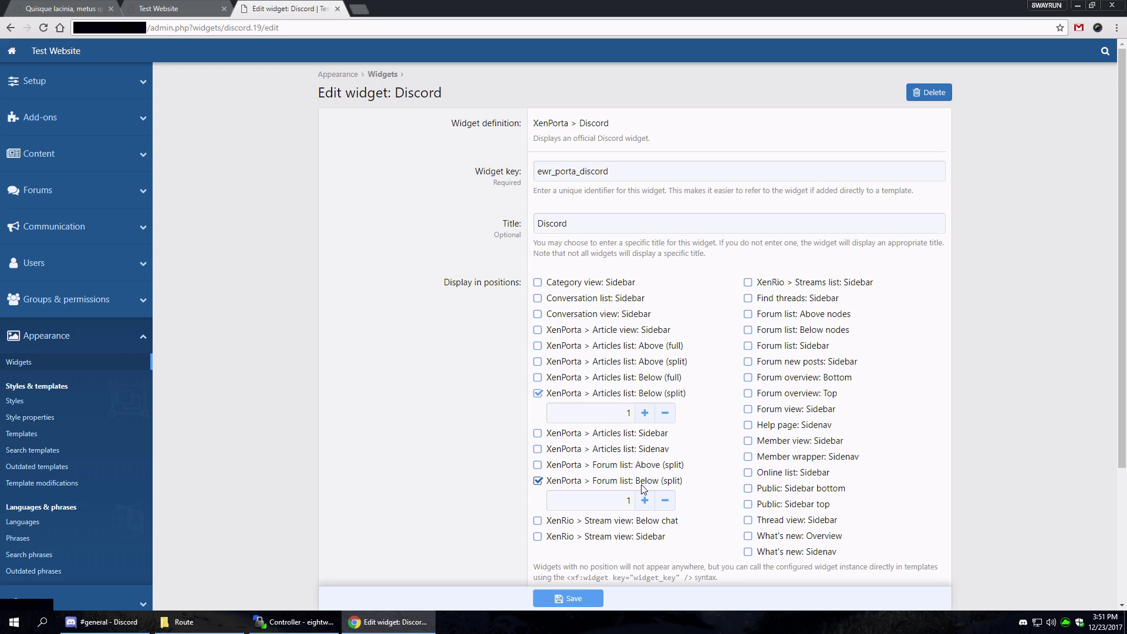
pyautogui.click(675, 484)
pyautogui.scroll(-3, 600, 579)
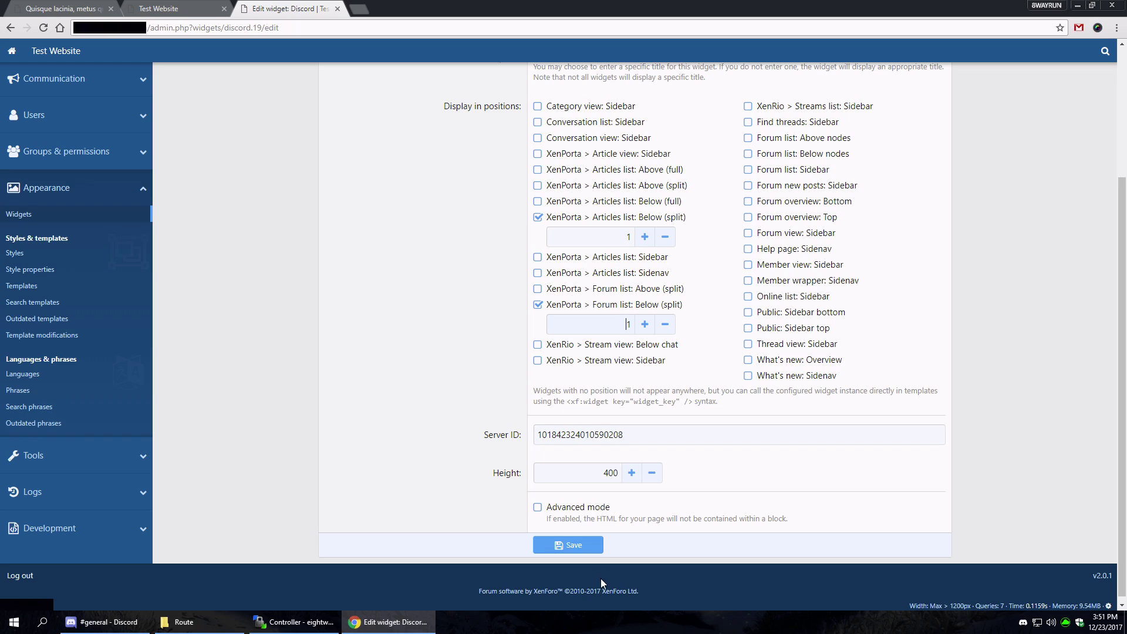
pyautogui.click(577, 545)
# Step: Reload the forum index to see Discord beside Facebook and Twitter below Main category
pyautogui.click(171, 9)
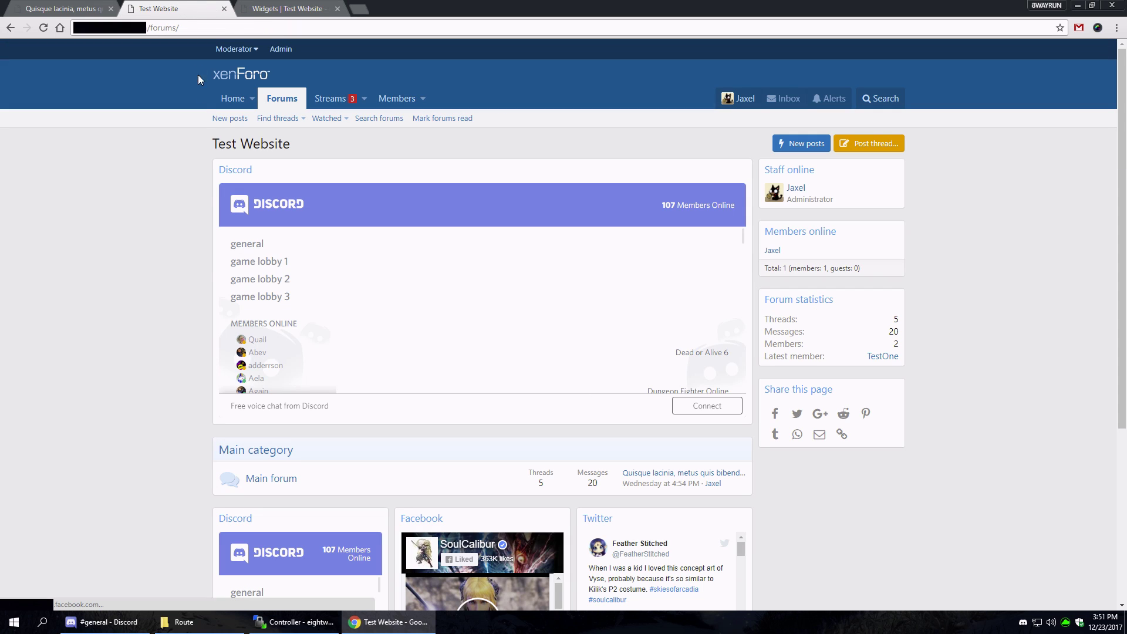
pyautogui.click(285, 9)
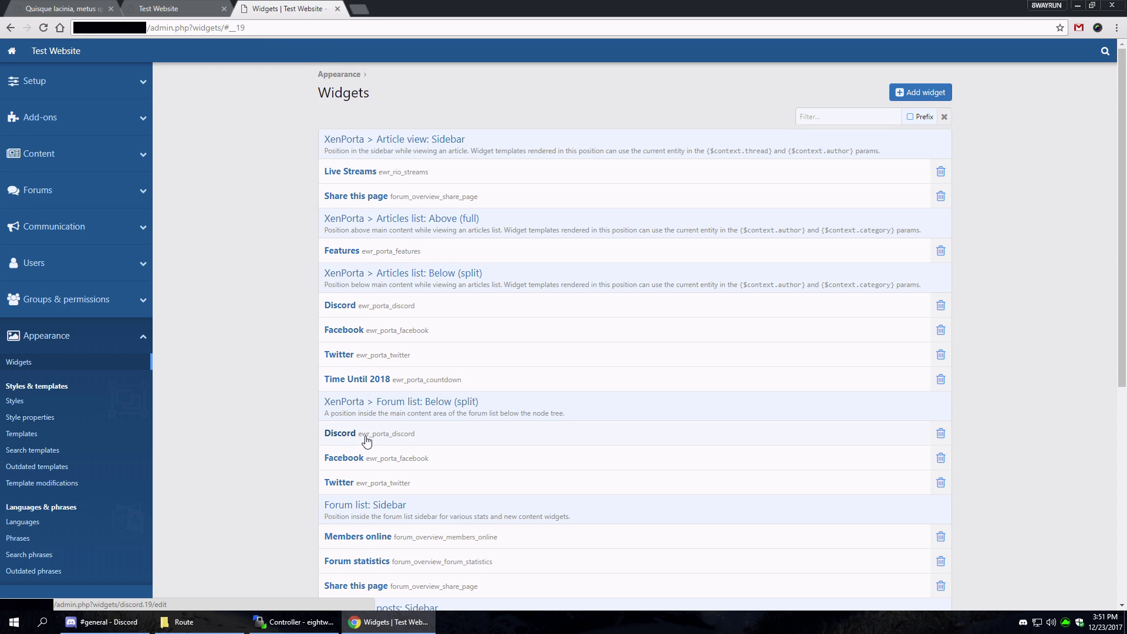
pyautogui.click(170, 8)
pyautogui.click(273, 103)
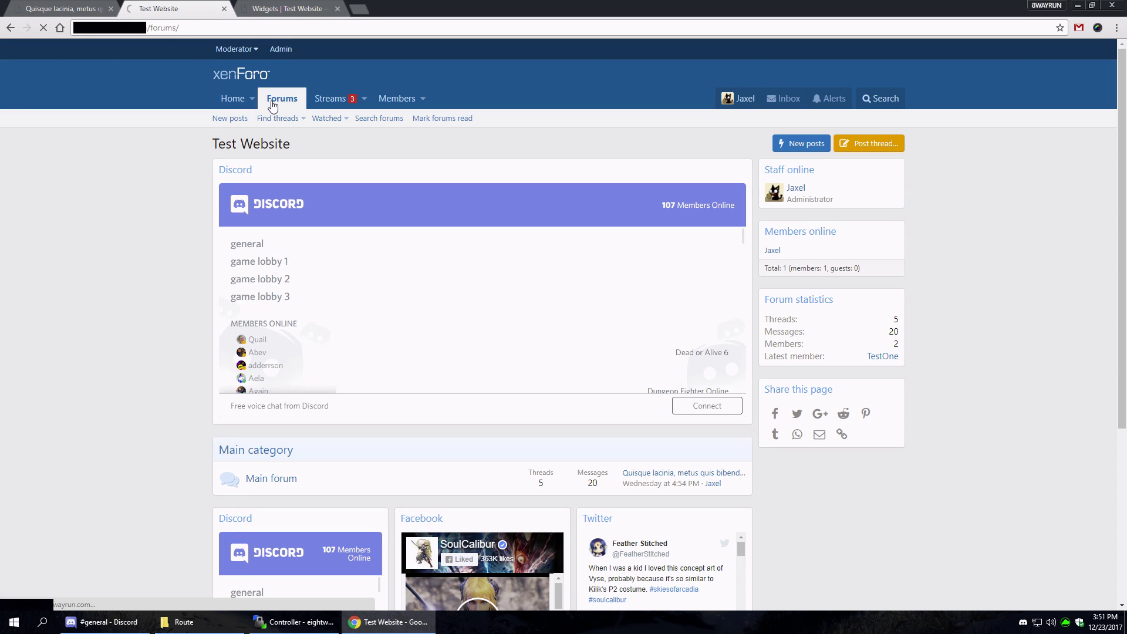
pyautogui.scroll(-4, 196, 348)
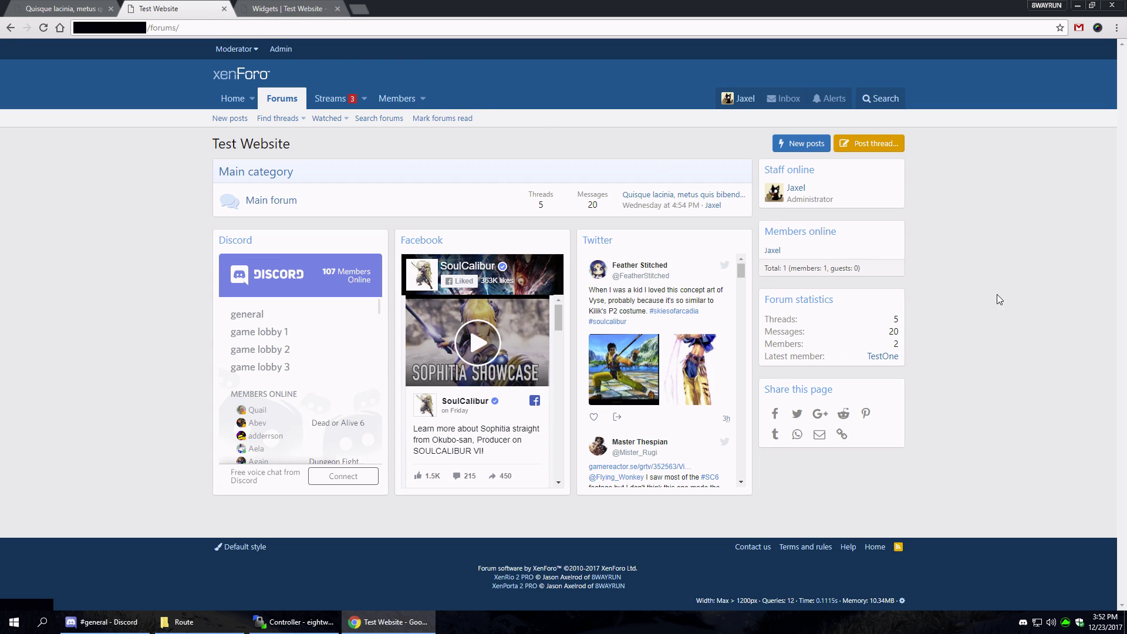
# Step: Narrow the forum page with DevTools to test the layout, then return to Widgets
pyautogui.rightClick(969, 296)
pyautogui.click(1008, 450)
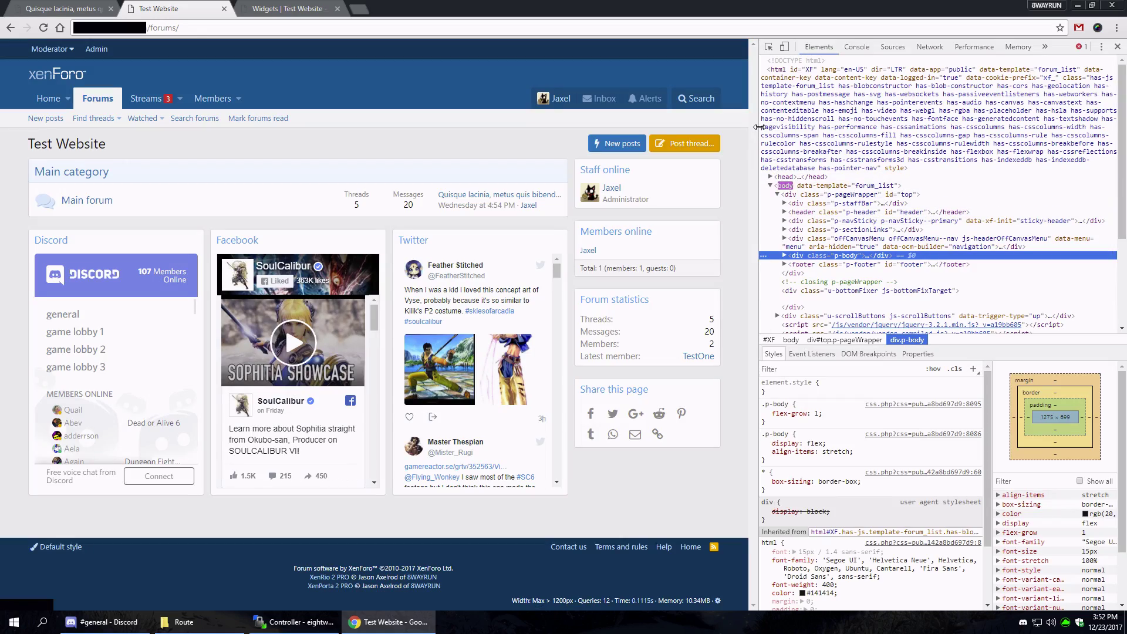
pyautogui.moveTo(759, 127); pyautogui.dragTo(801, 160)
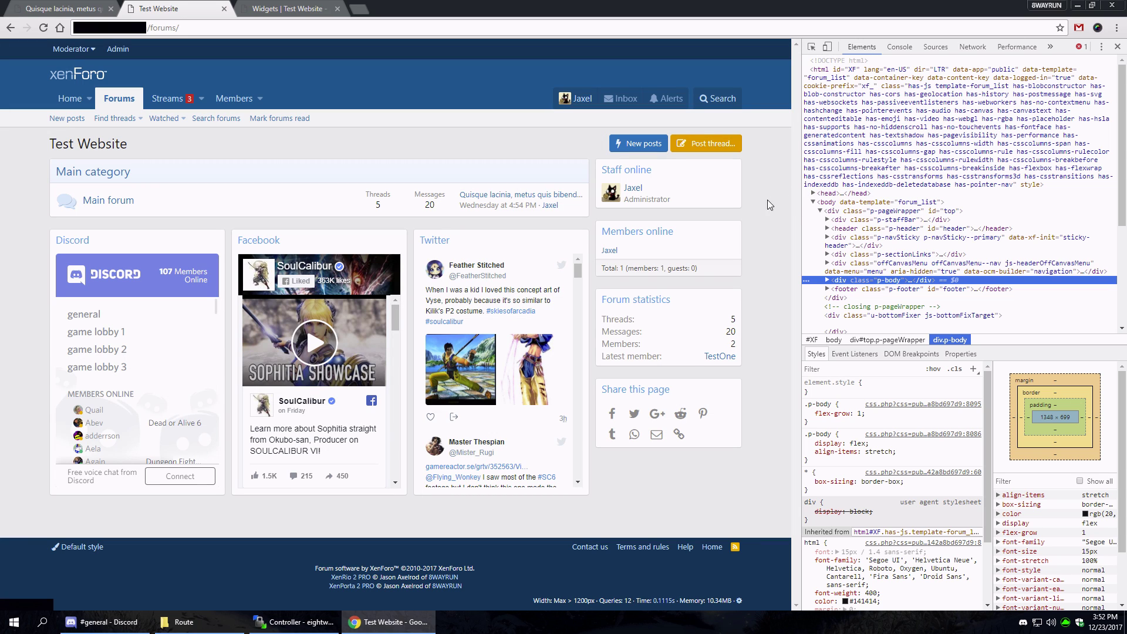
pyautogui.click(1119, 47)
pyautogui.click(303, 7)
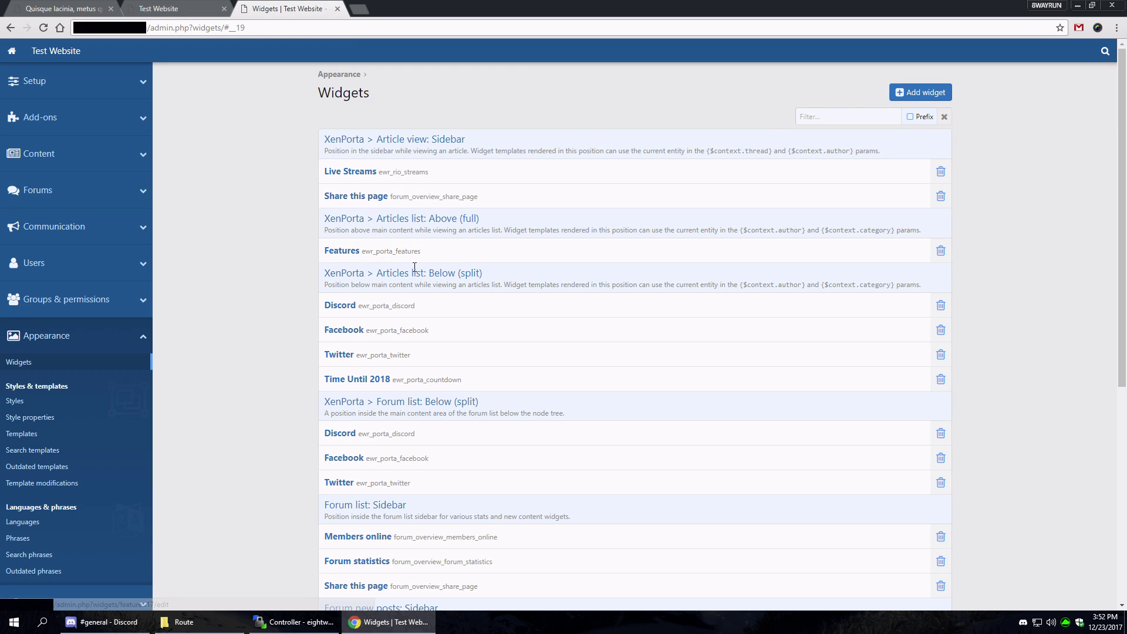
pyautogui.click(376, 253)
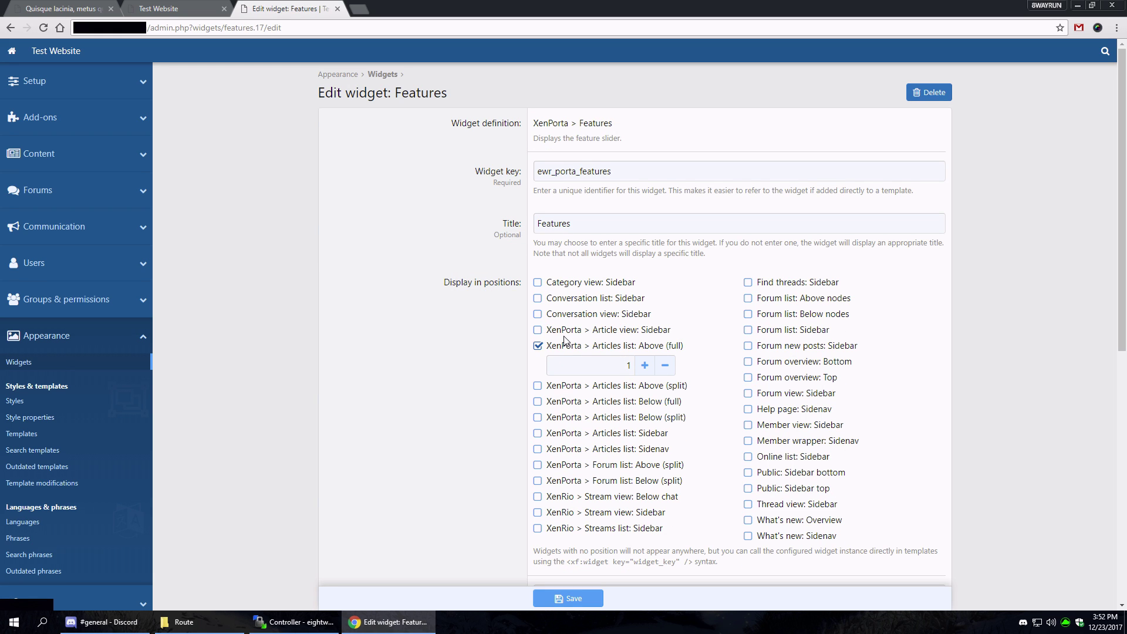
pyautogui.scroll(-2, 237, 258)
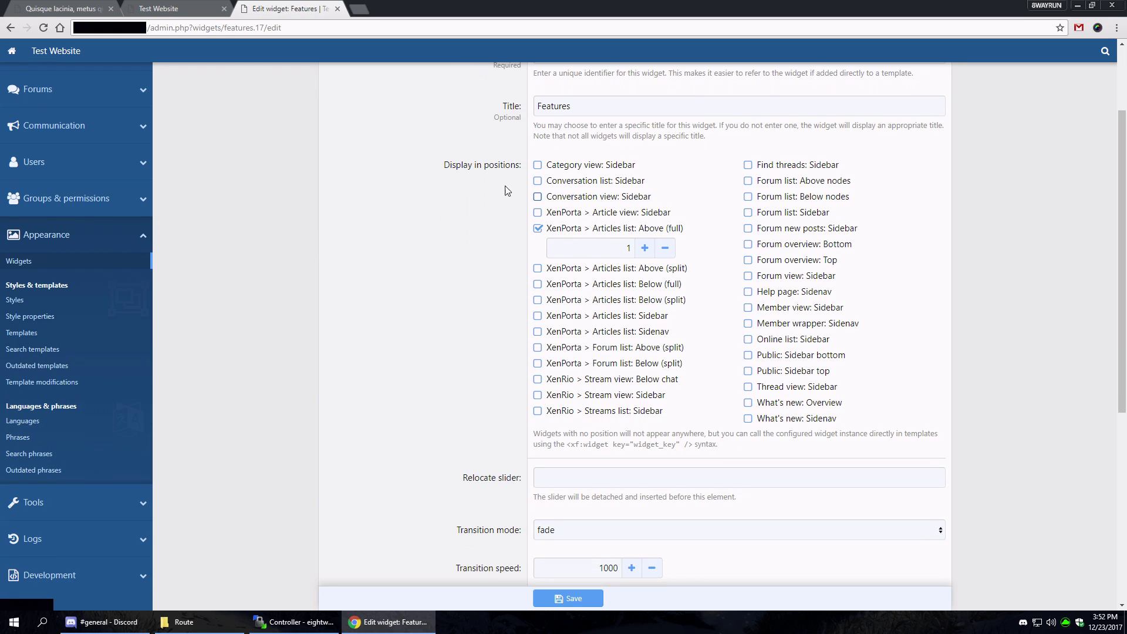
pyautogui.click(233, 12)
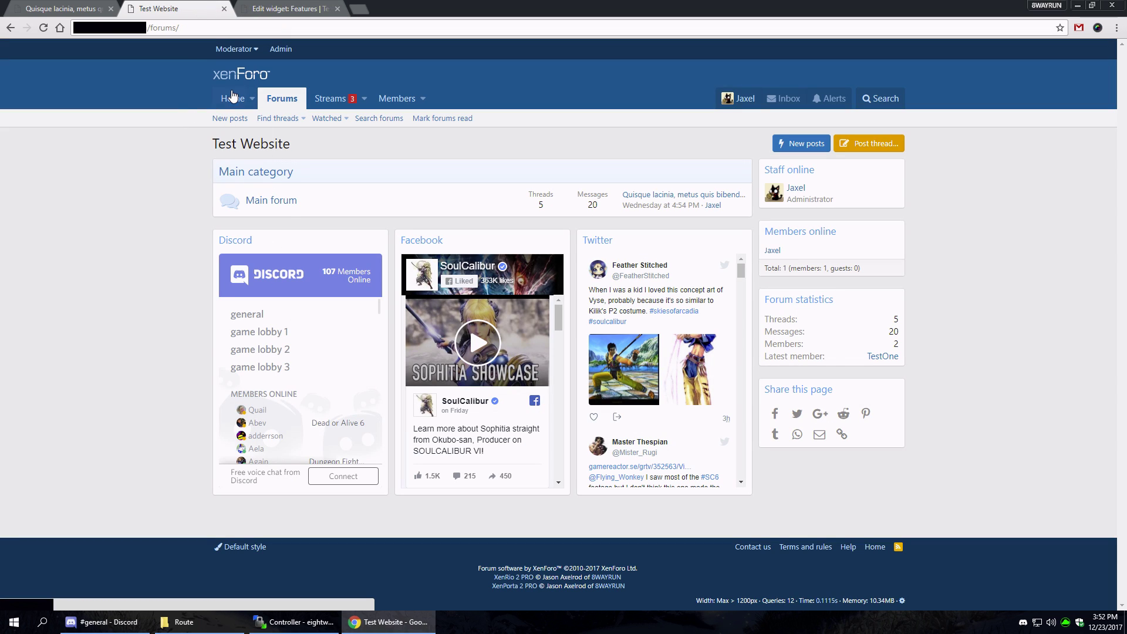
pyautogui.click(232, 98)
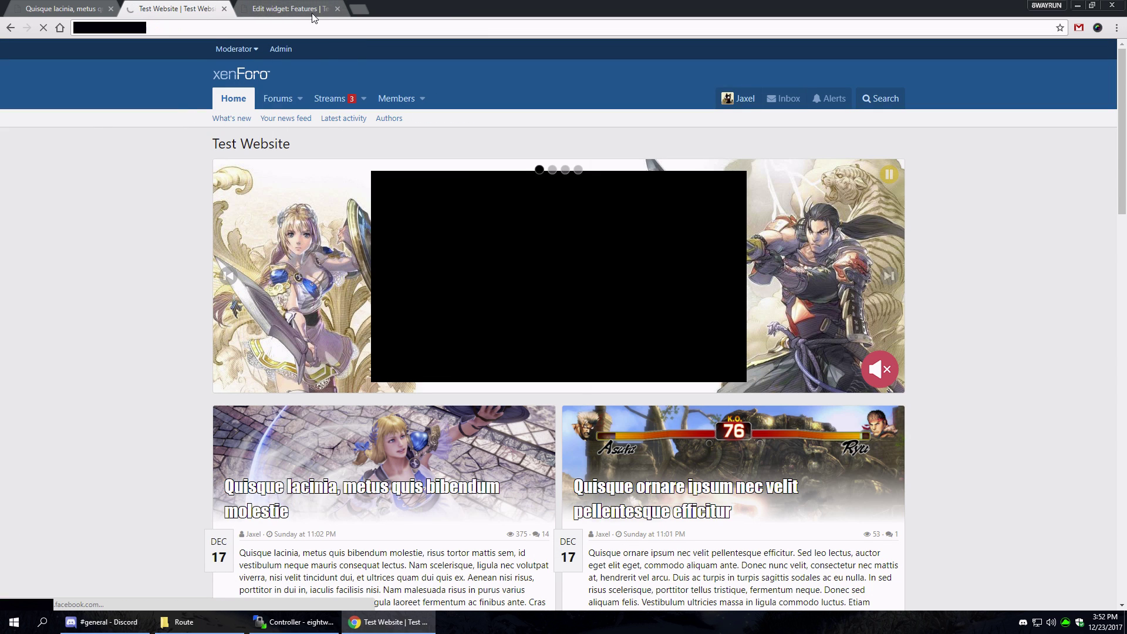
pyautogui.hotkey('ctrl', 'Tab')
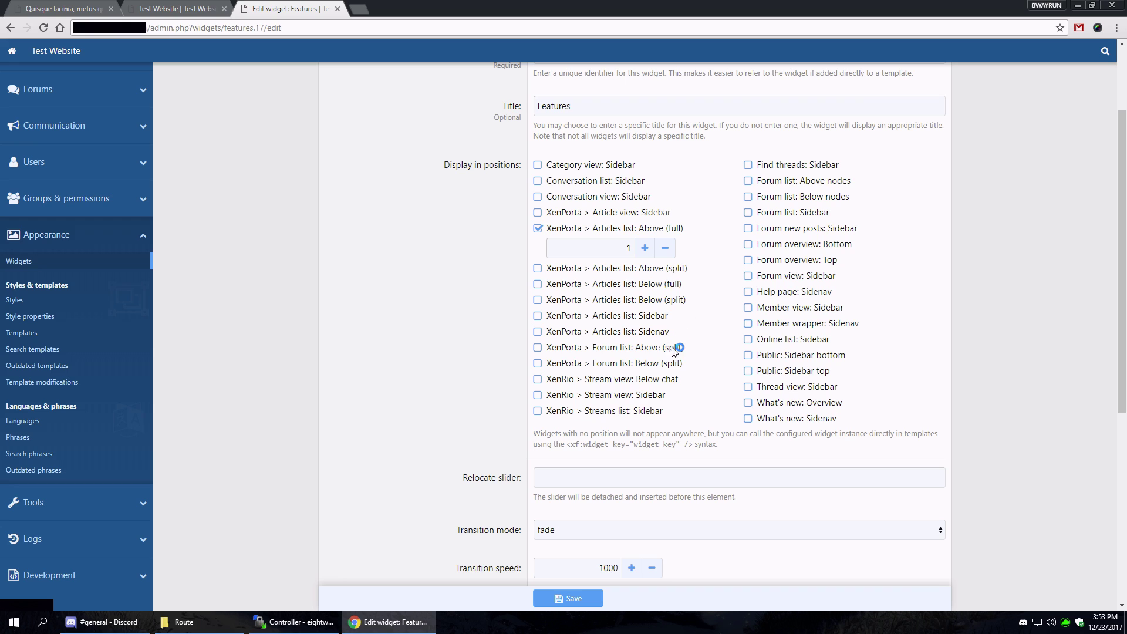
pyautogui.hotkey('ctrl', 'shift', 'Tab')
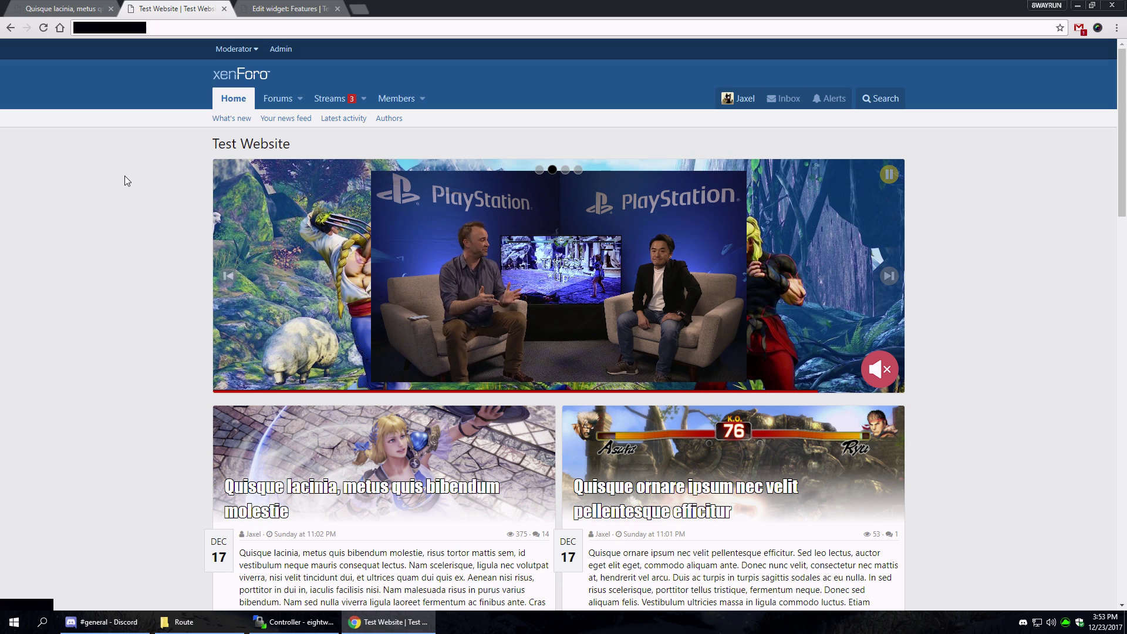
pyautogui.hotkey('ctrl', 'Tab')
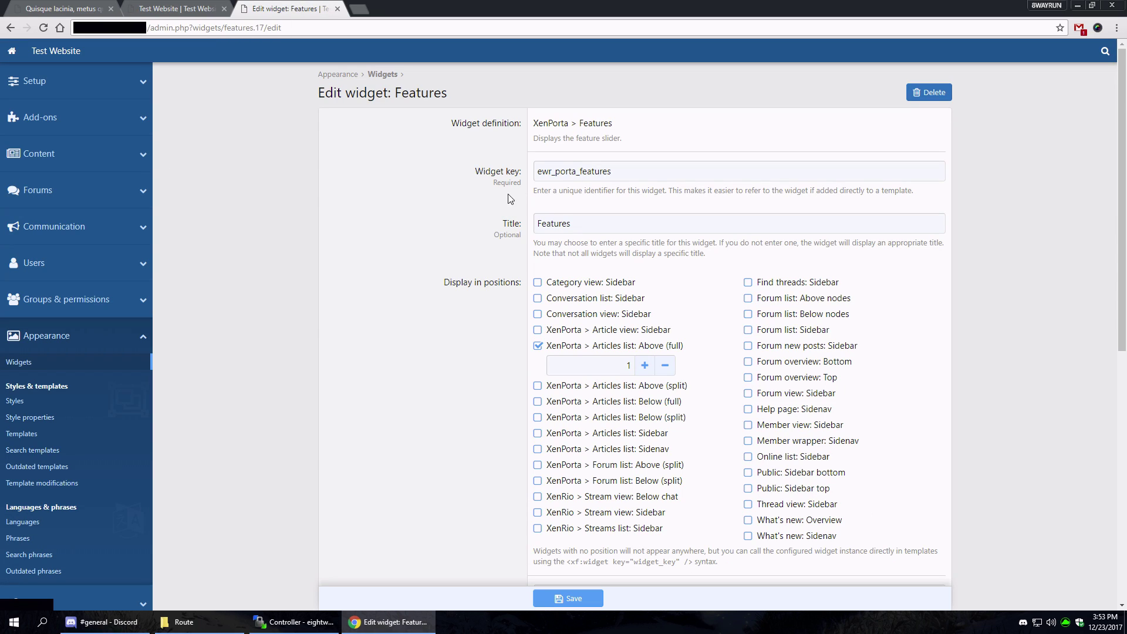
pyautogui.click(50, 415)
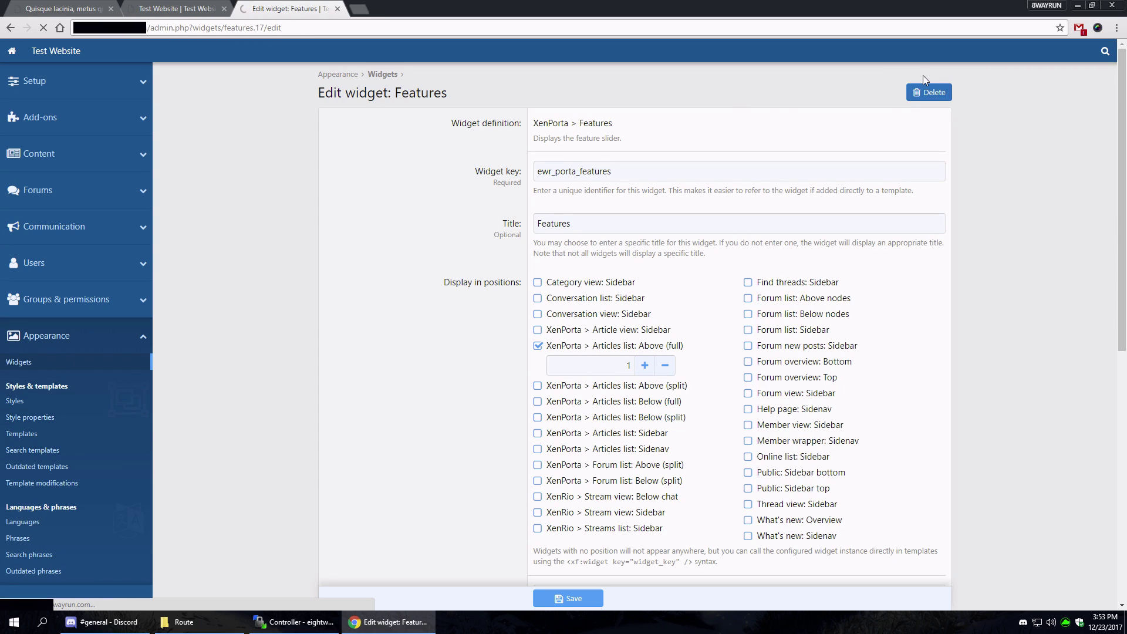
pyautogui.click(921, 92)
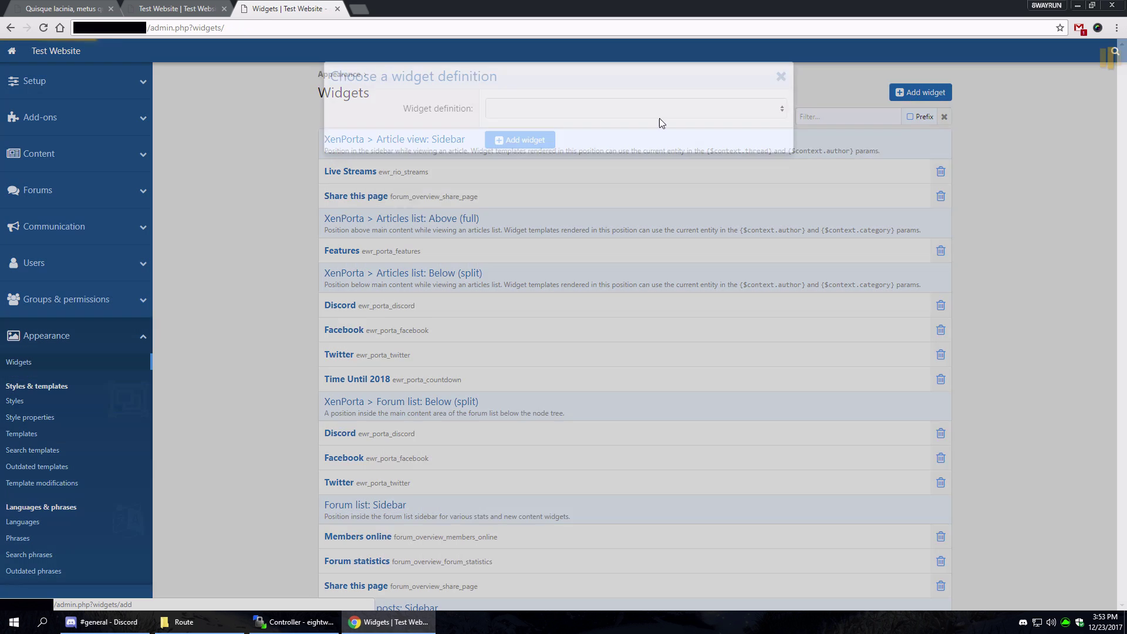
pyautogui.click(597, 108)
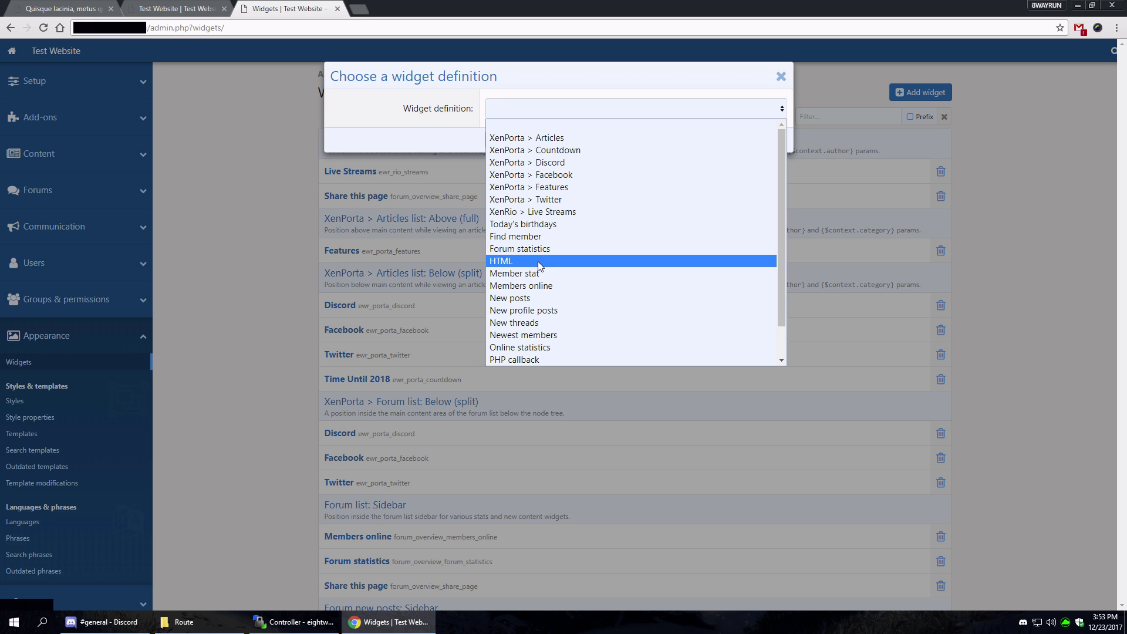
pyautogui.click(262, 203)
pyautogui.click(262, 203)
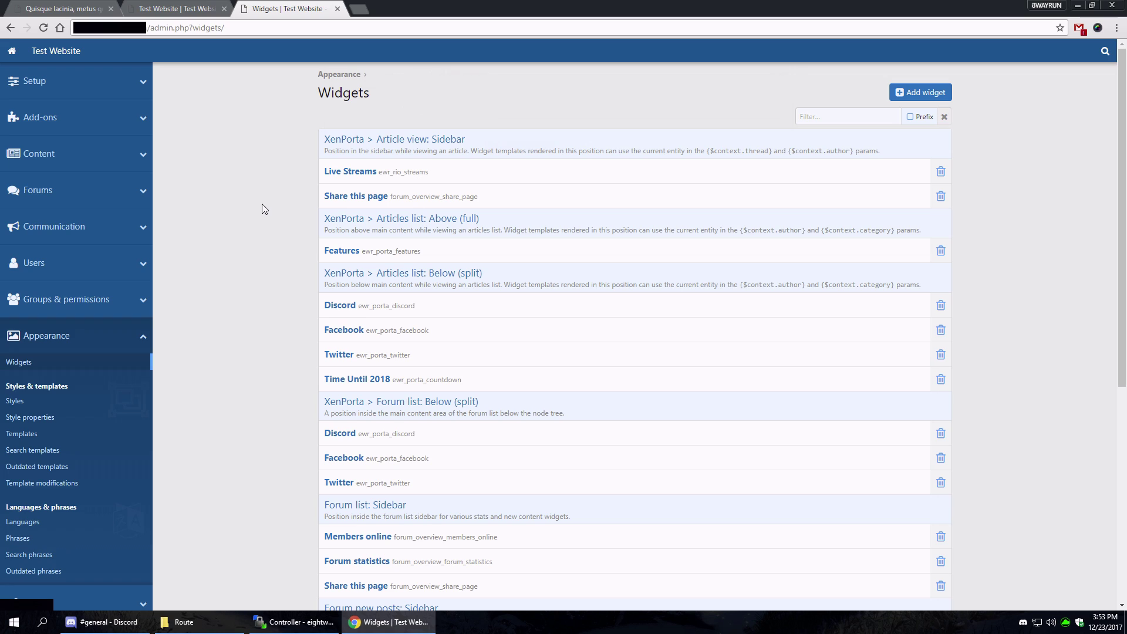